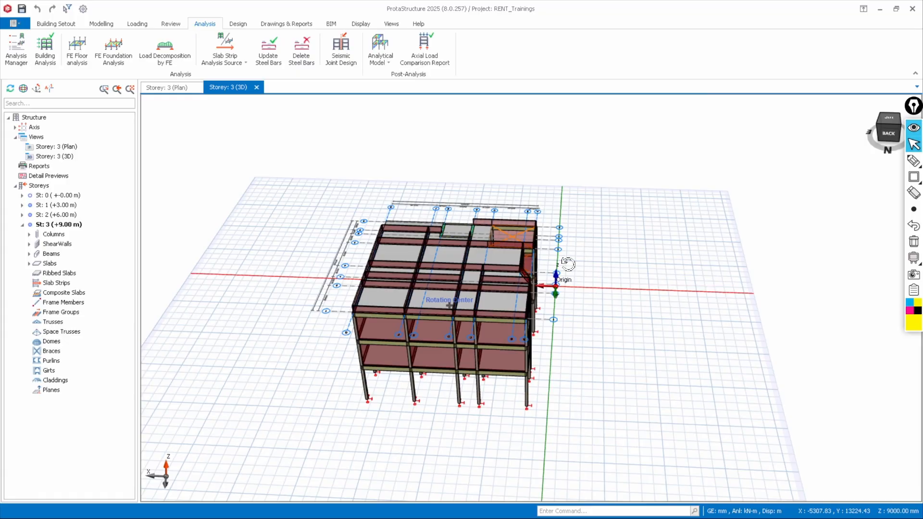
Examine the building's 3D model from several sides, including the shear walls, slabs and braced bay
middle_drag(568, 264, 546, 253)
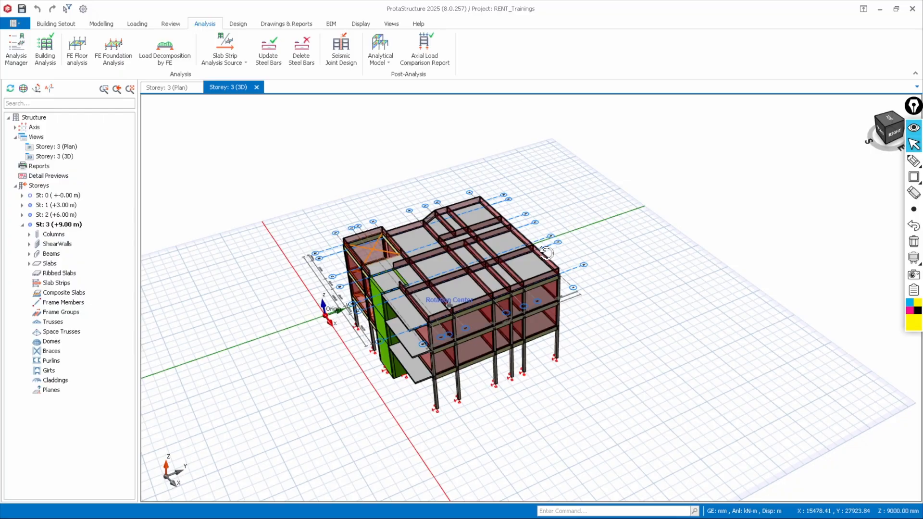
middle_drag(546, 253, 433, 233)
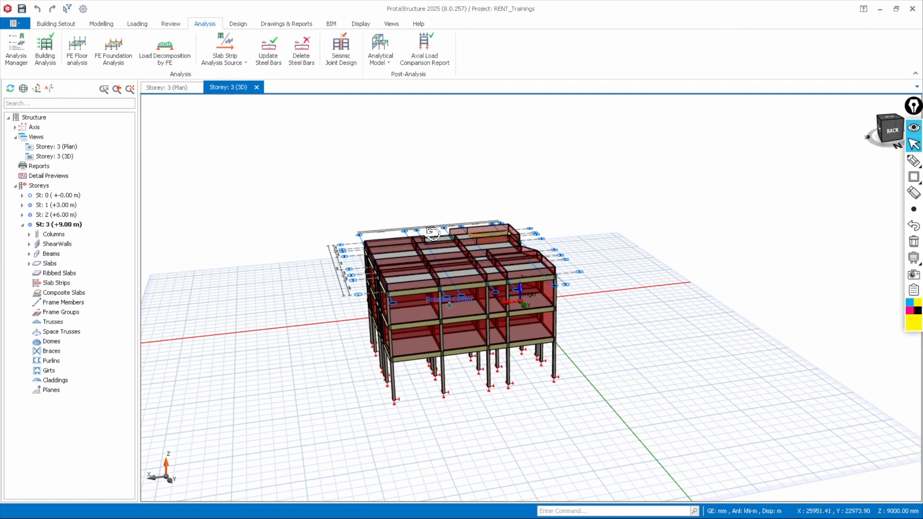
middle_drag(433, 234, 576, 228)
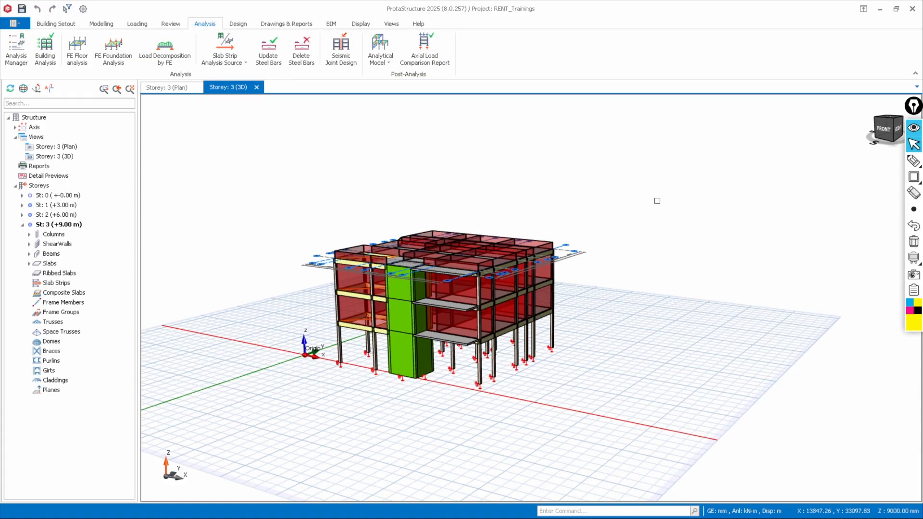
middle_drag(577, 186, 298, 192)
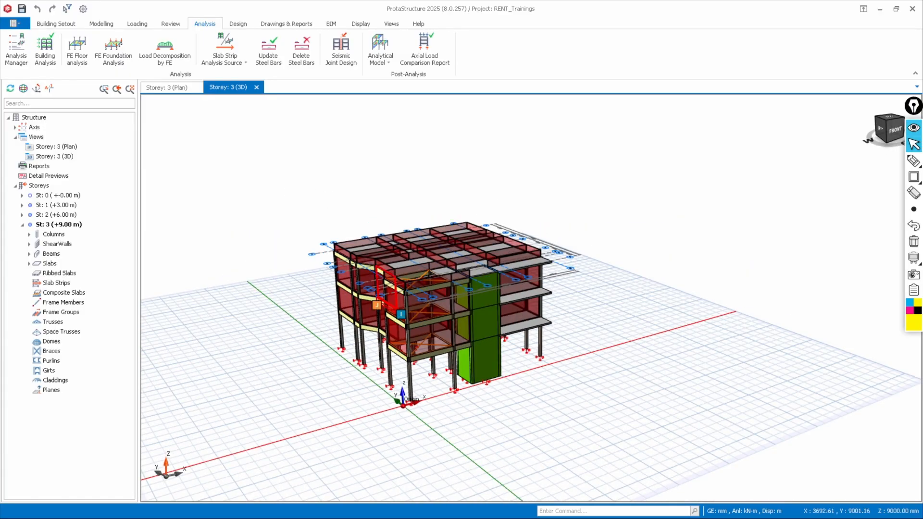
mouse_move(379, 282)
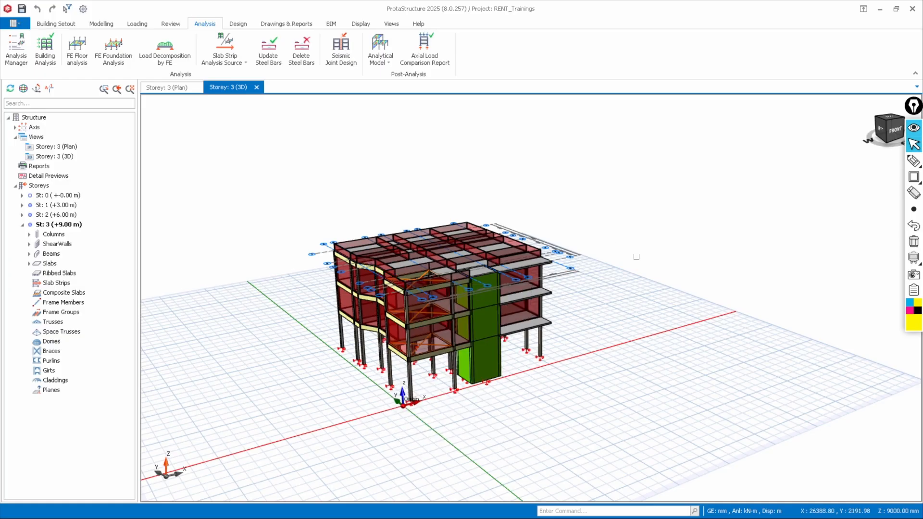
scroll(460, 265, up, 2)
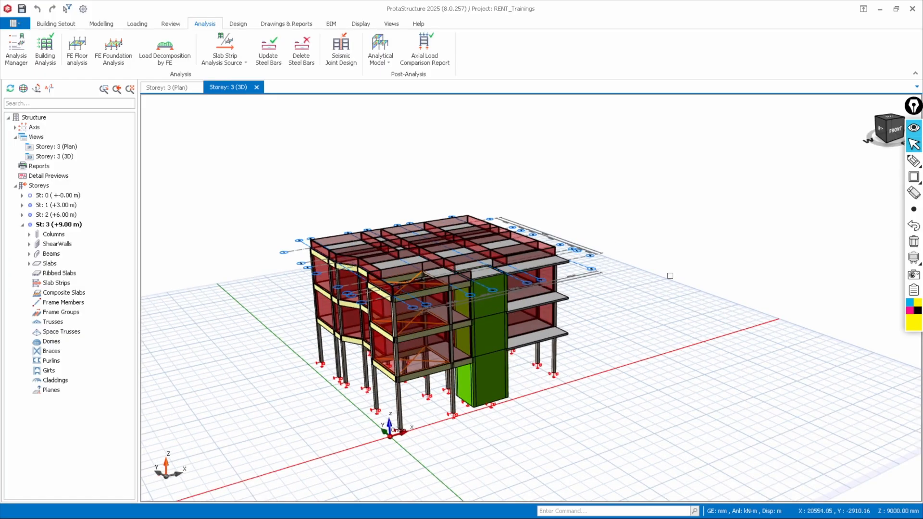
mouse_move(670, 276)
middle_down()
mouse_move(357, 280)
mouse_move(284, 266)
middle_up()
scroll(496, 300, up, 1)
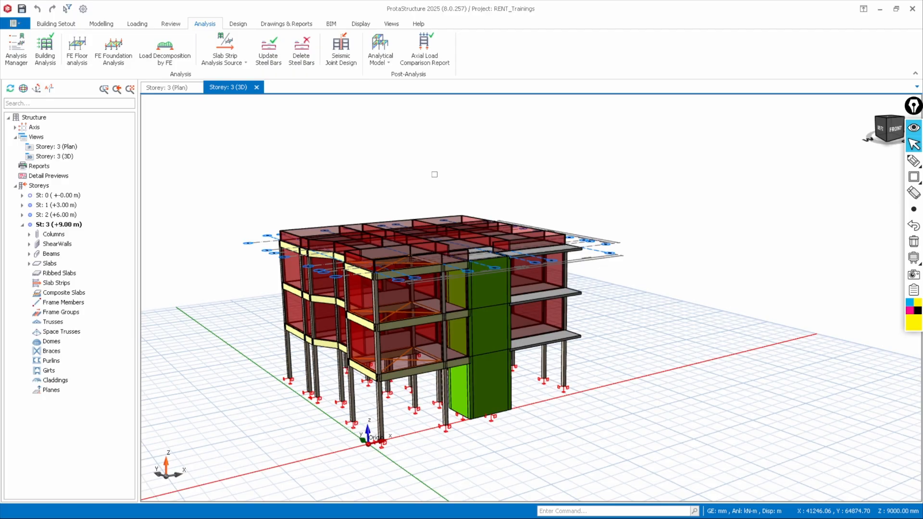
scroll(450, 164, up, 1)
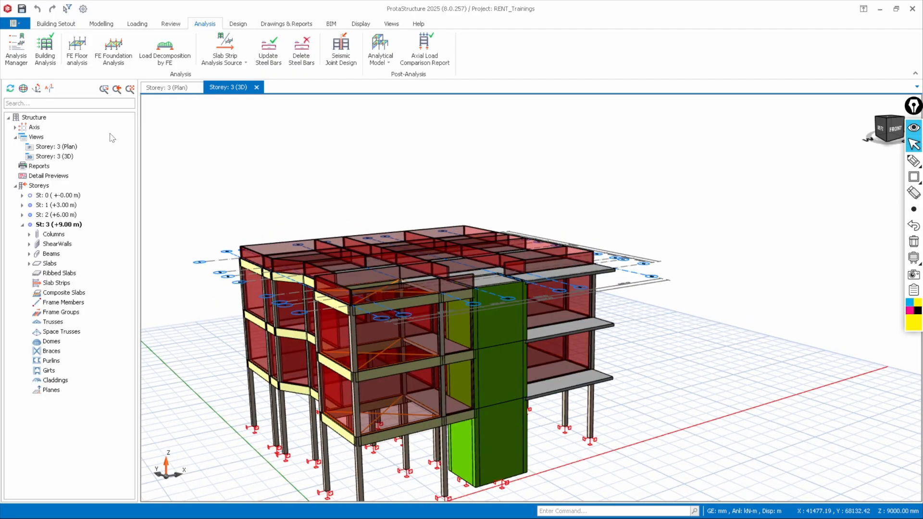
click(64, 24)
click(205, 24)
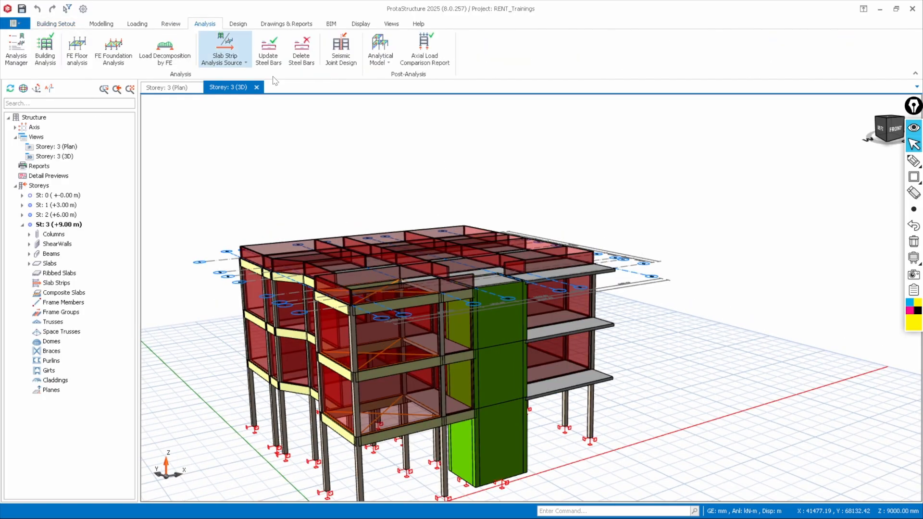
scroll(423, 144, down, 1)
middle_drag(569, 181, 524, 196)
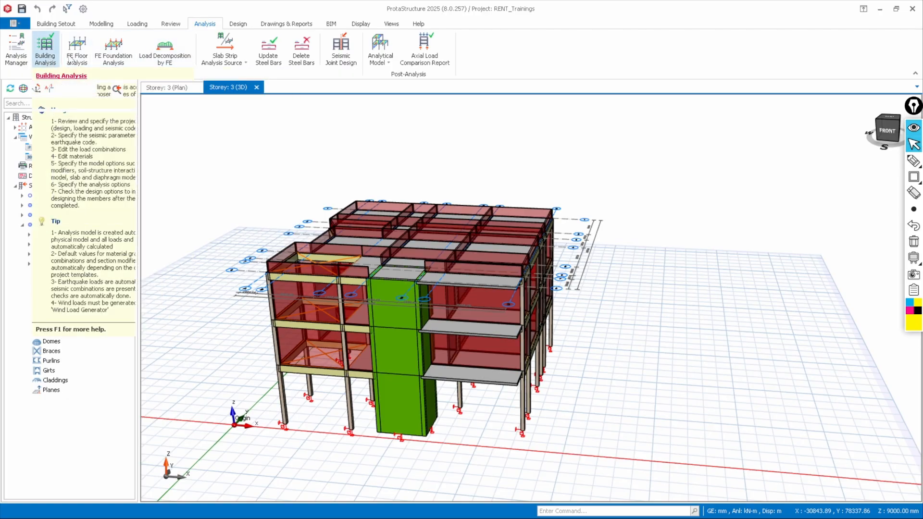
Open the building analysis settings and look through the model options, analysis, post-analysis and reports pages before returning to pre-analysis
click(48, 58)
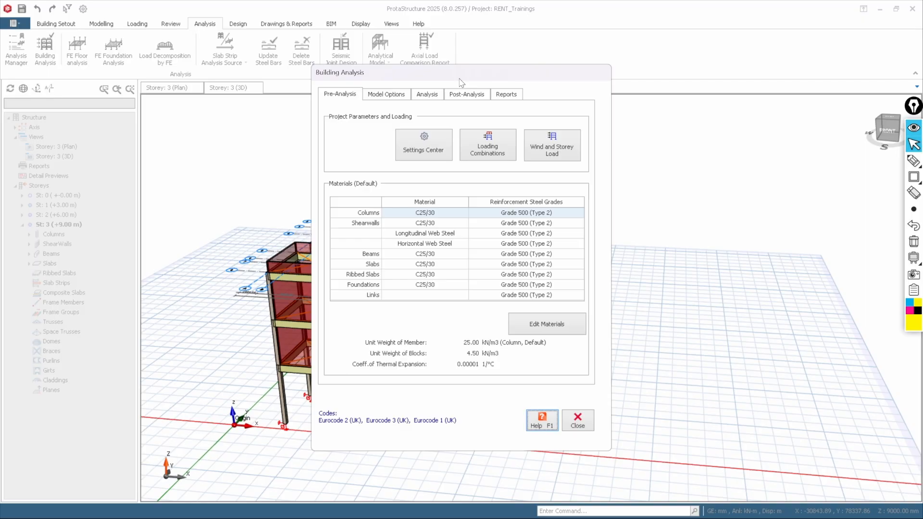
drag(460, 82, 415, 66)
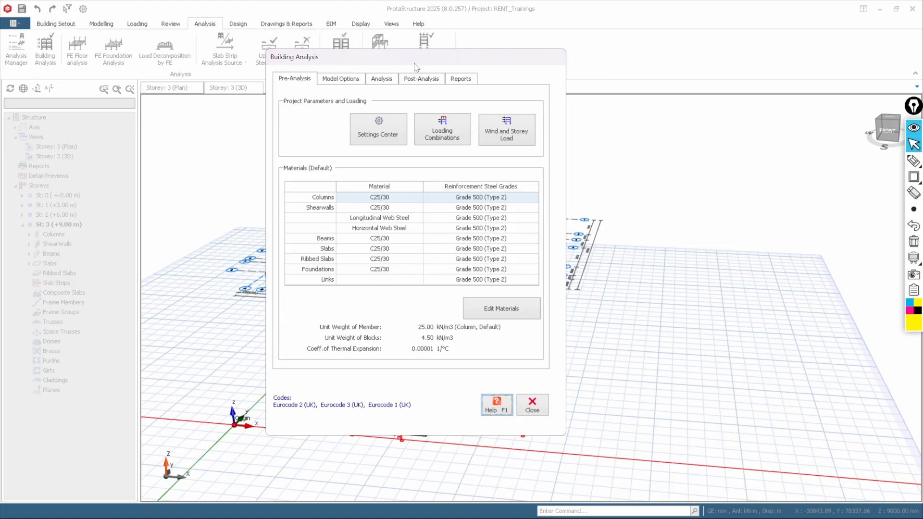
click(336, 80)
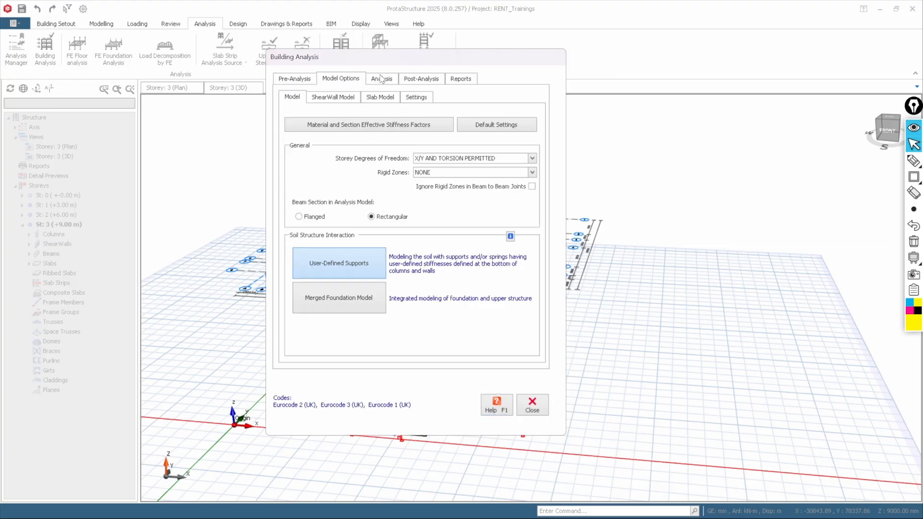
click(381, 81)
click(411, 81)
click(455, 80)
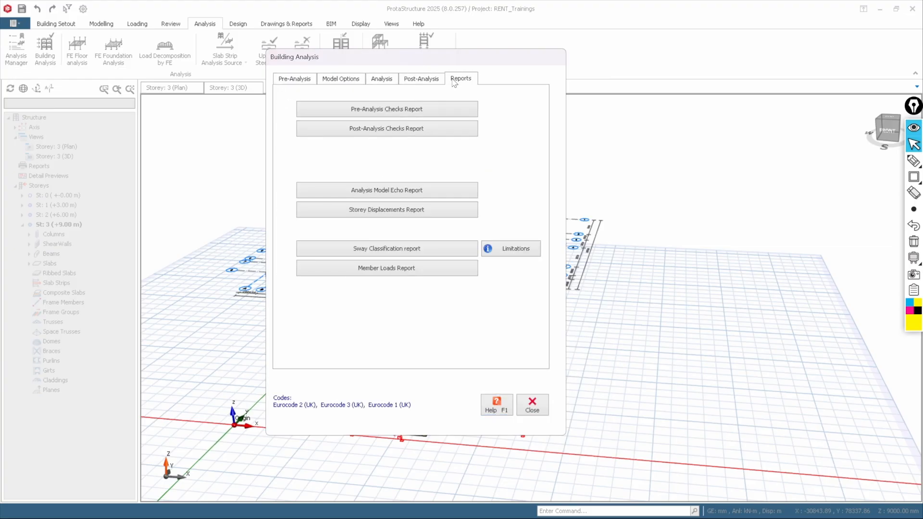
click(295, 82)
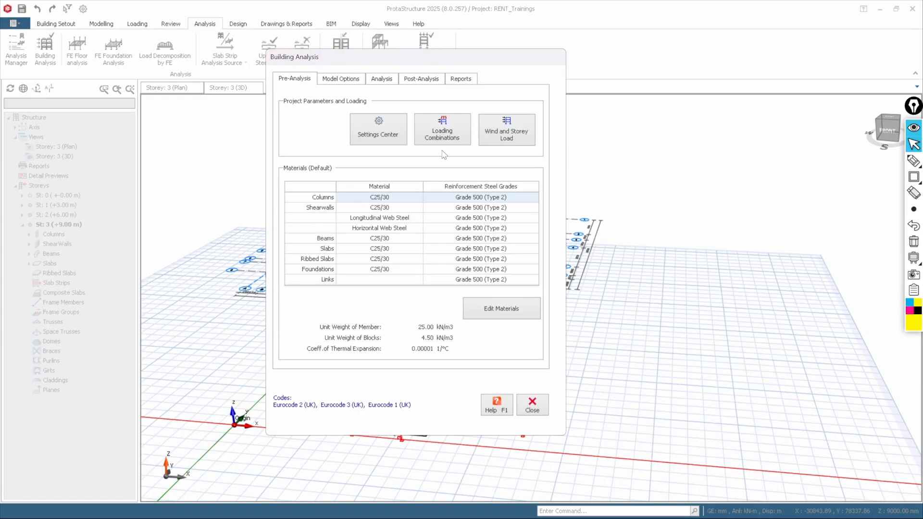
Open the project settings from pre-analysis and choose Eurocode 2 (UK) as the concrete design code
click(385, 136)
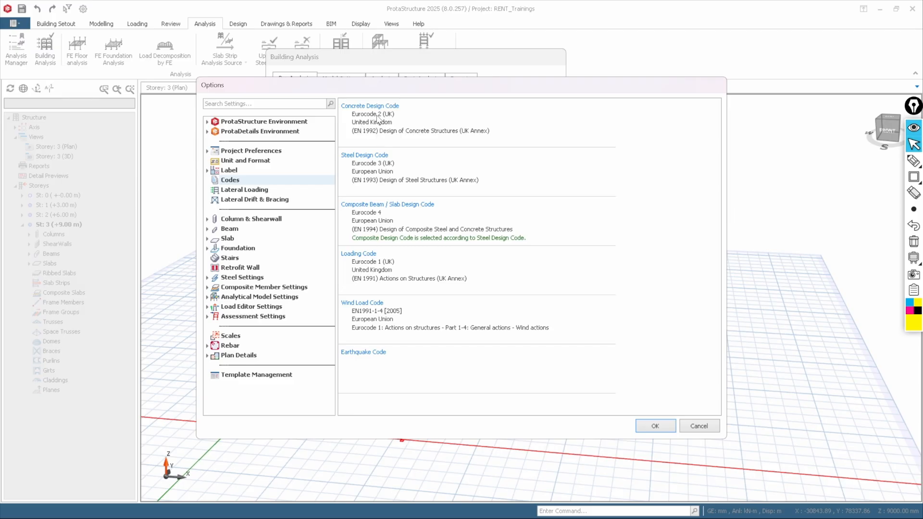
double_click(379, 130)
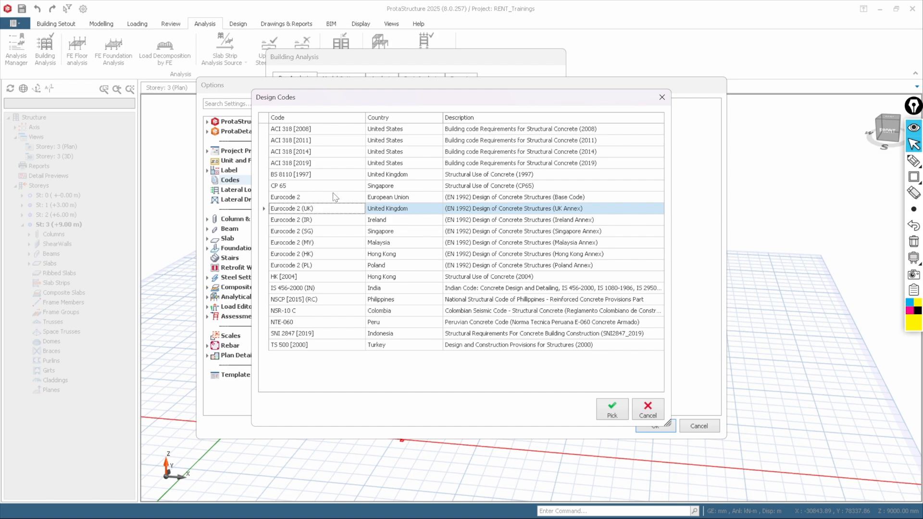
click(612, 411)
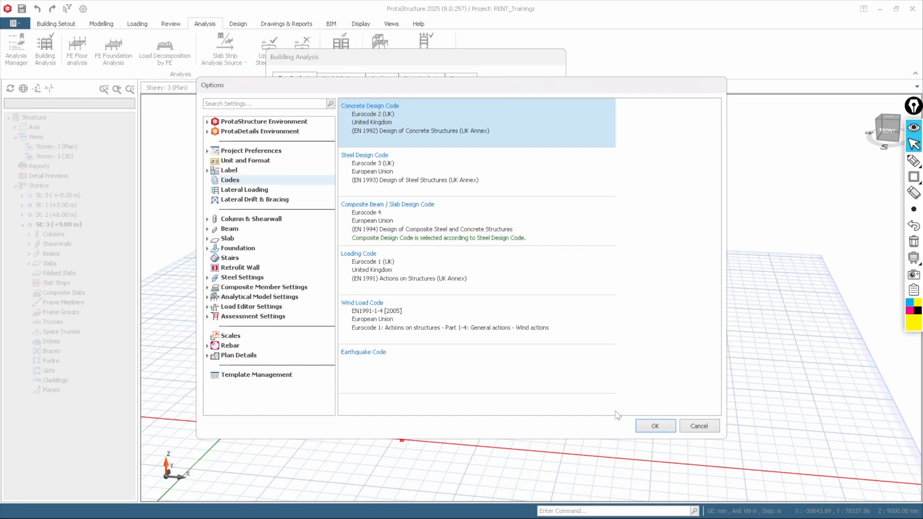
Choose Eurocode 3 (UK) as the steel design code
double_click(415, 183)
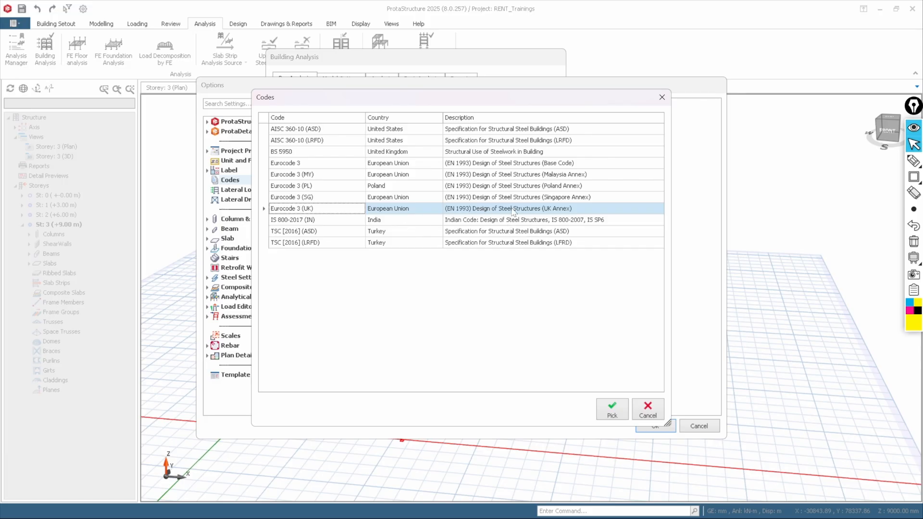
click(294, 153)
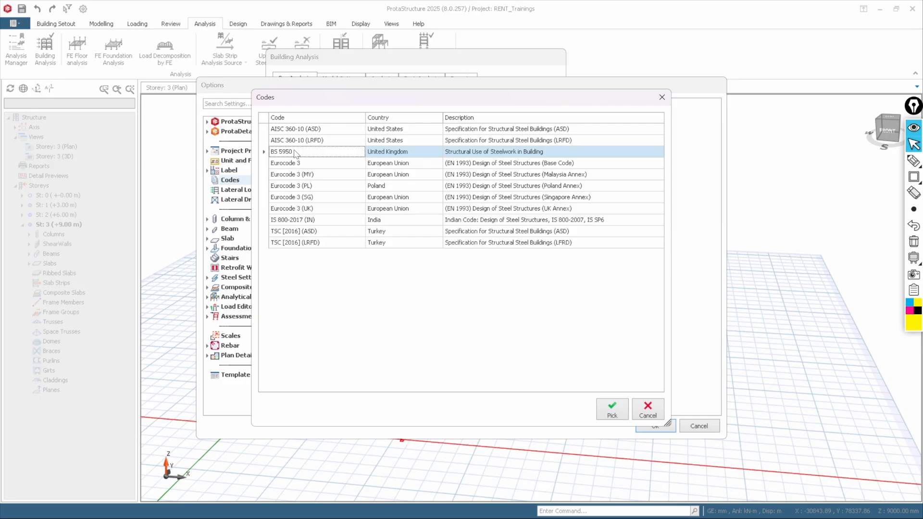
click(313, 210)
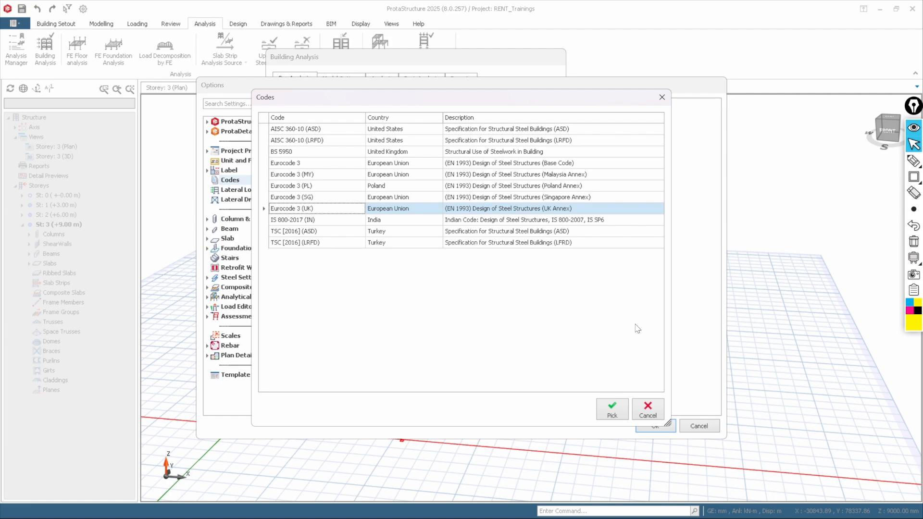
click(614, 407)
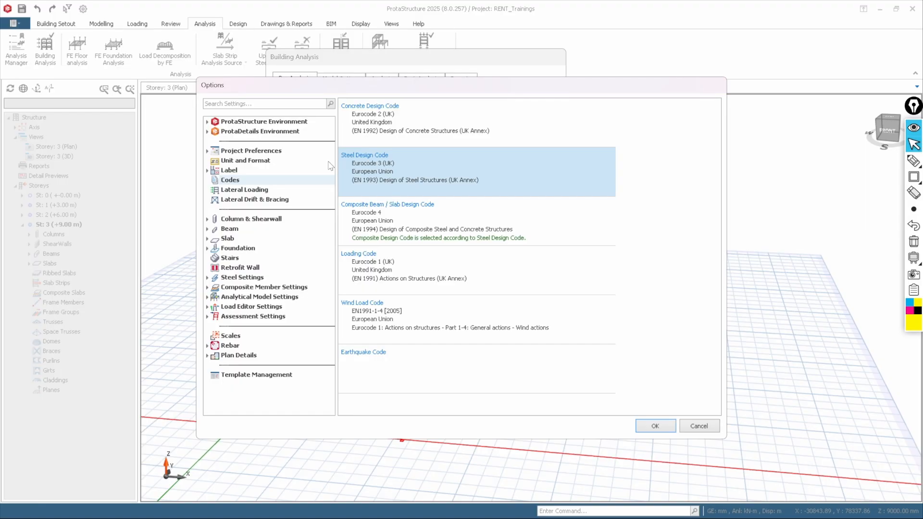
Review the lateral loading and the lateral drift and bracing settings, including the option for user-defined sway amplification coefficients
click(254, 192)
click(254, 191)
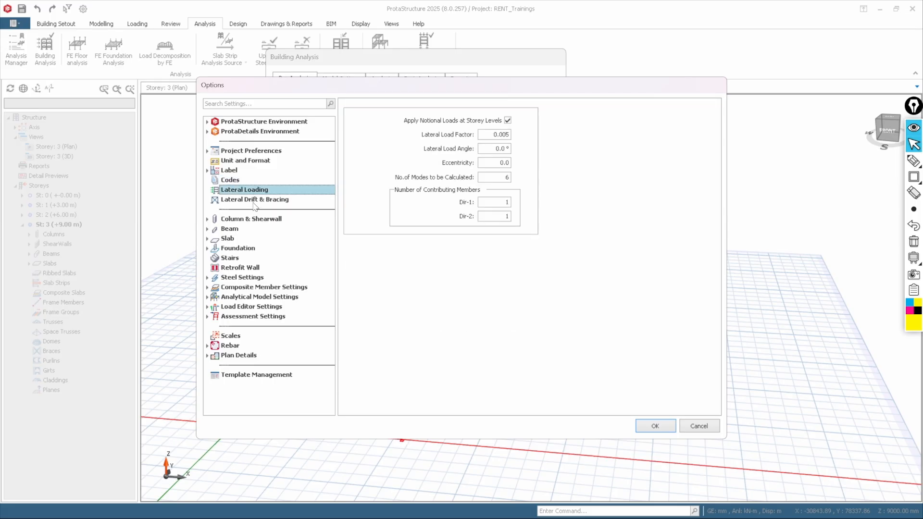
click(258, 205)
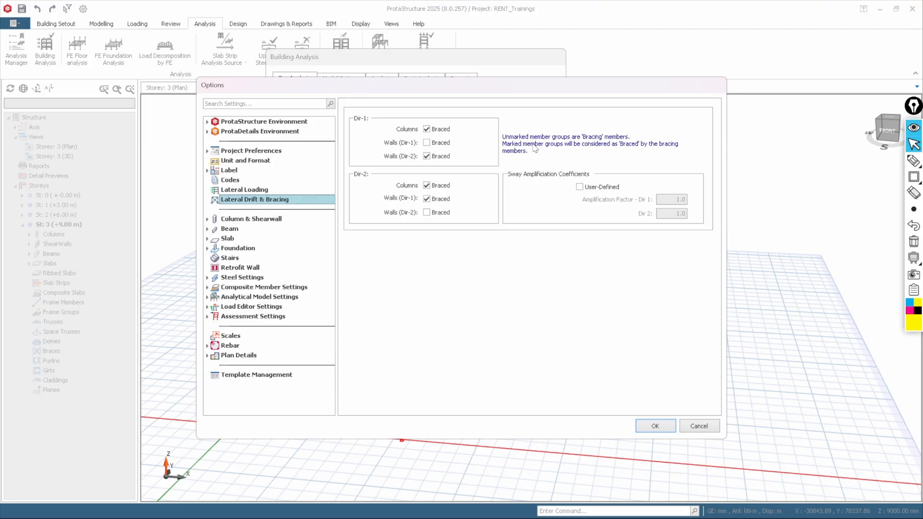
mouse_move(529, 146)
click(584, 188)
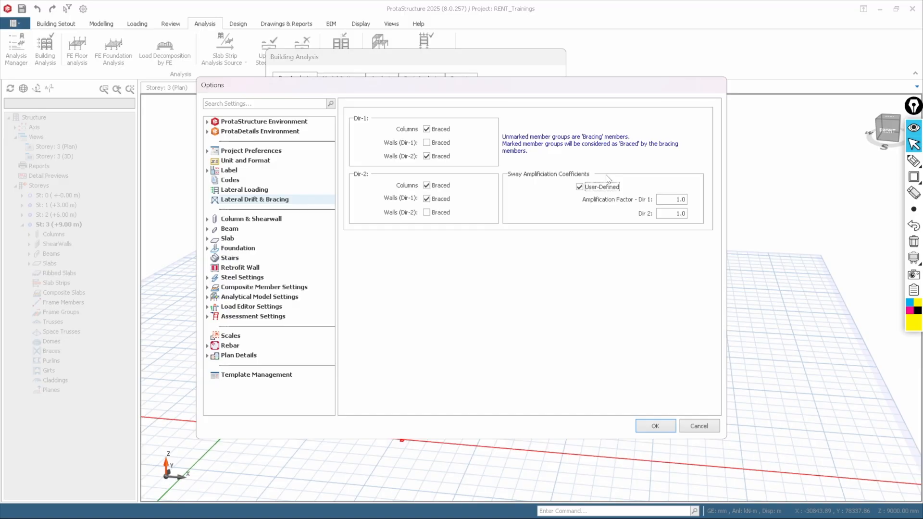
click(580, 187)
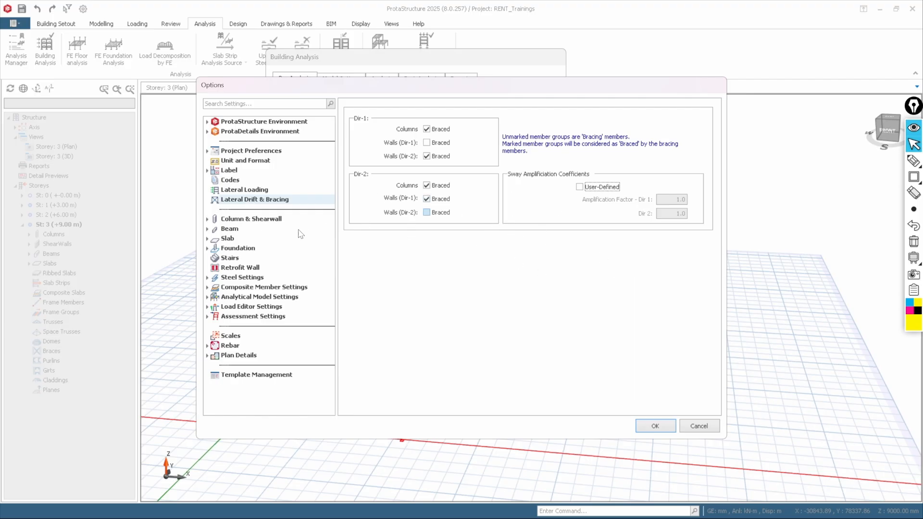
Set the displacement unit for analysis to mm in the unit and format settings
click(229, 171)
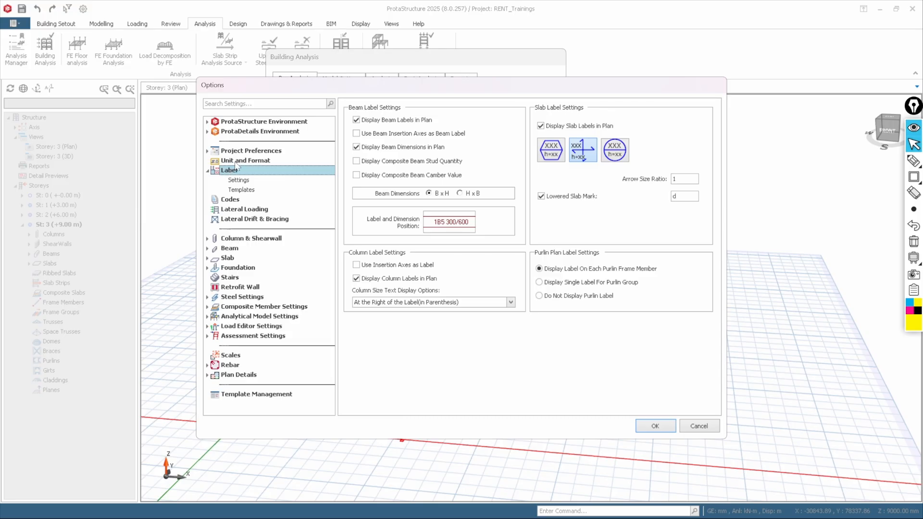
click(235, 161)
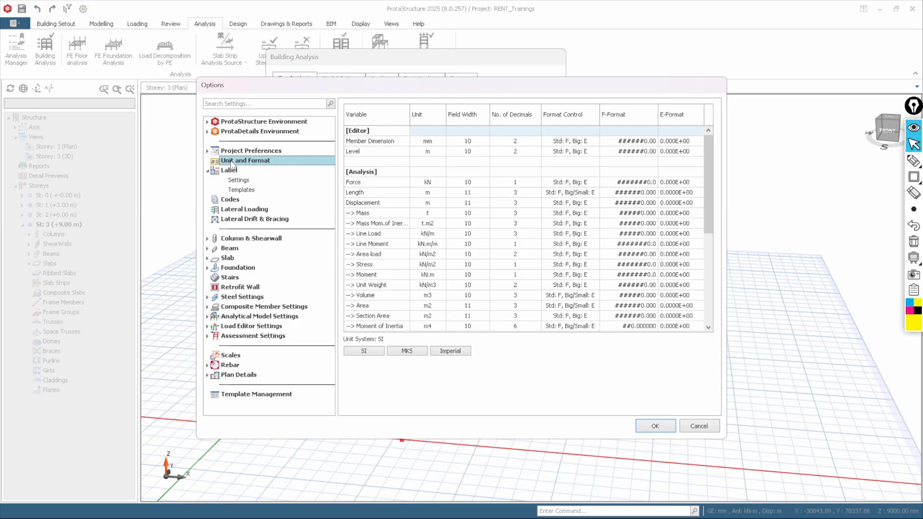
click(429, 204)
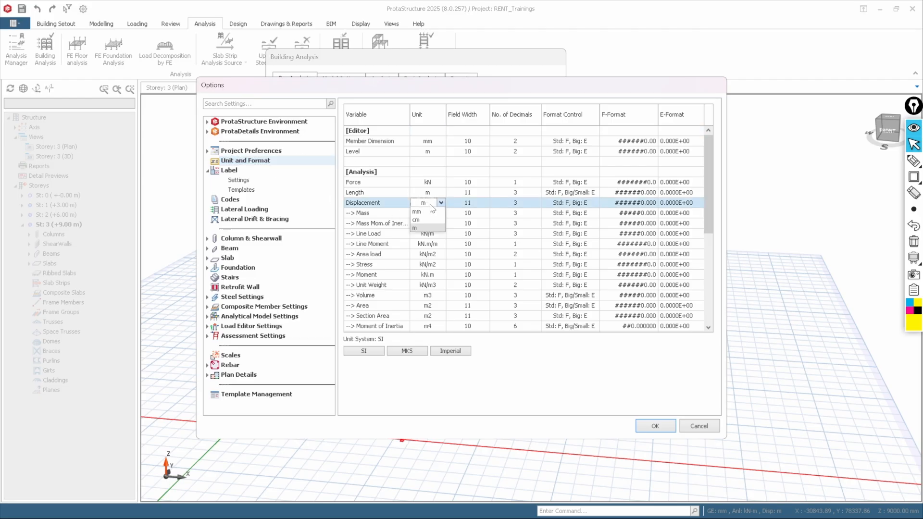
click(426, 212)
Review the column, shearwall and beam design settings and accept the project settings
click(208, 239)
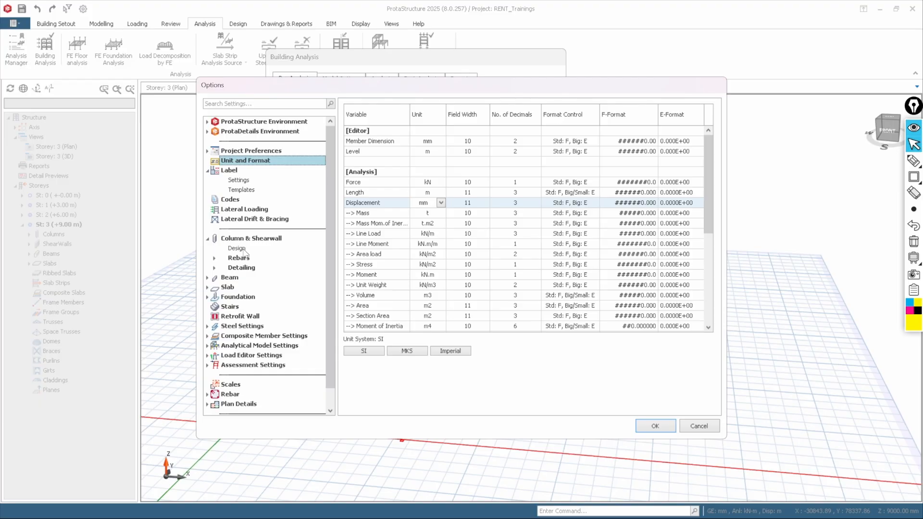
click(237, 249)
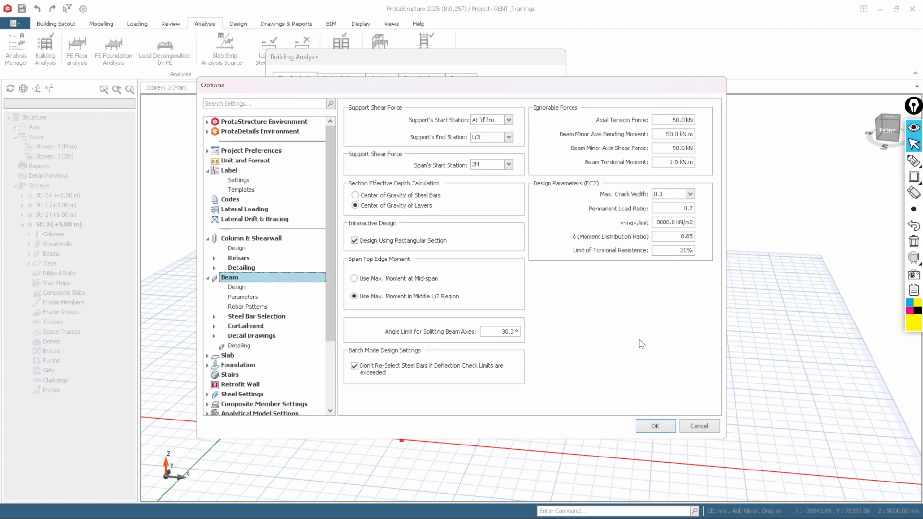
click(656, 426)
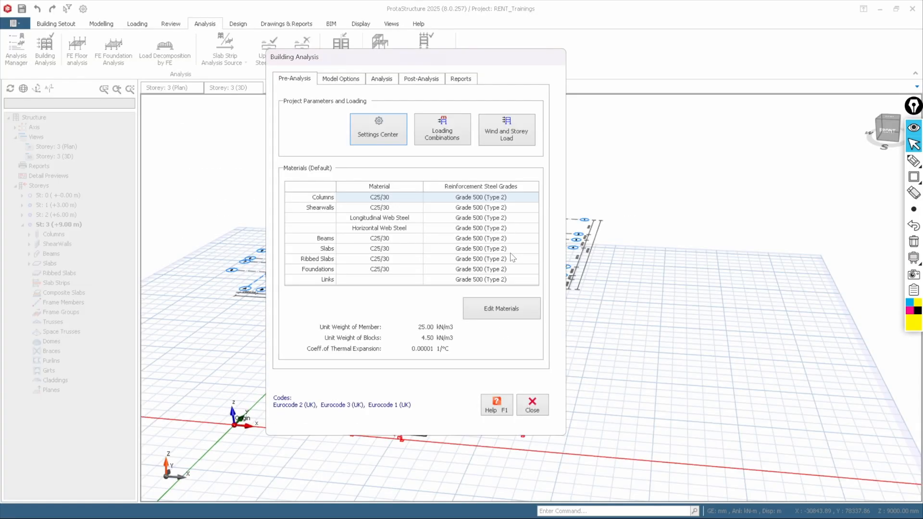
key(super+Tab)
key(Escape)
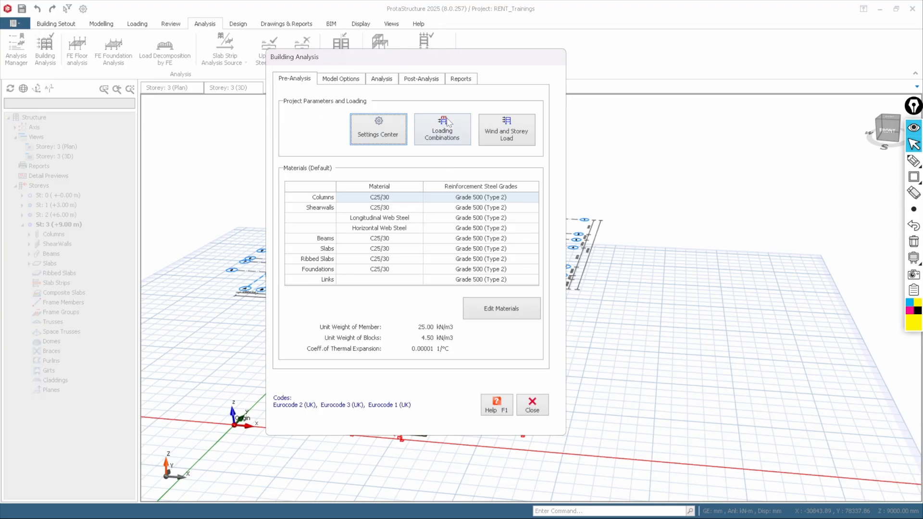
Enable notional loading for the horizontal load combinations in the automatic loading generator, with wind loading left off
click(447, 139)
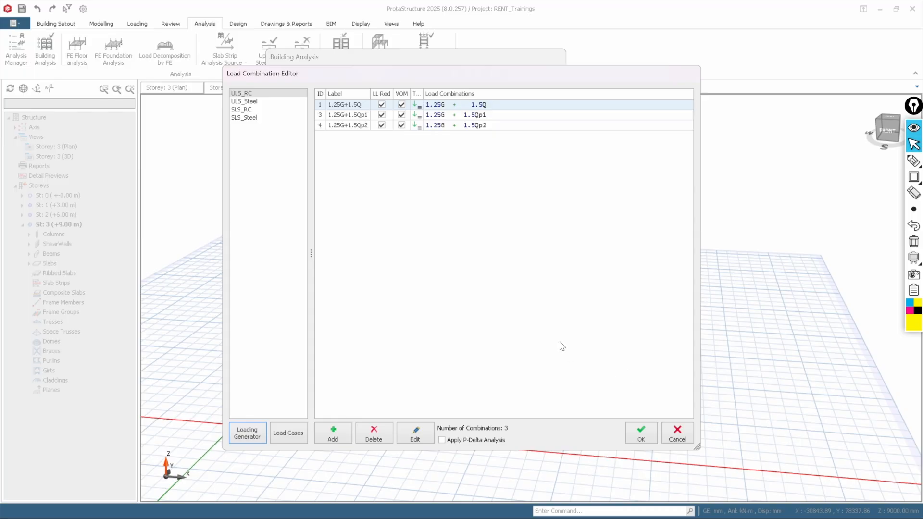
click(256, 443)
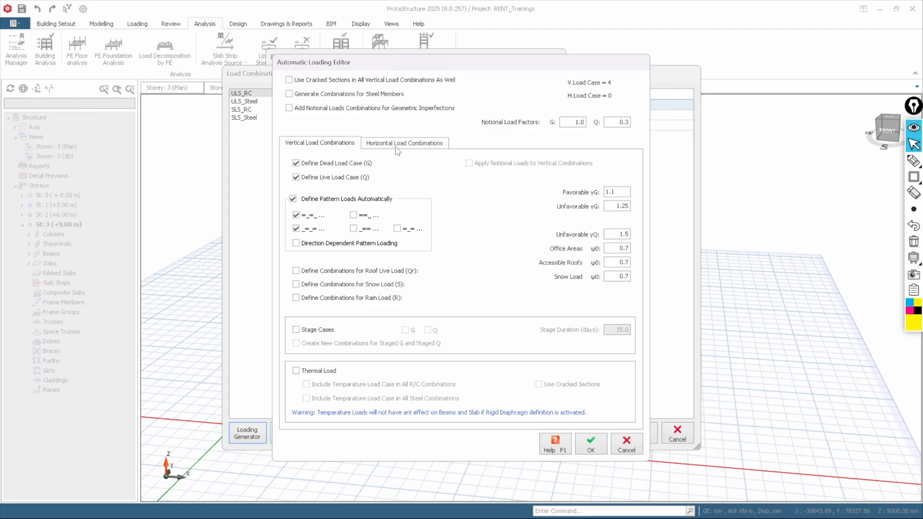
click(420, 151)
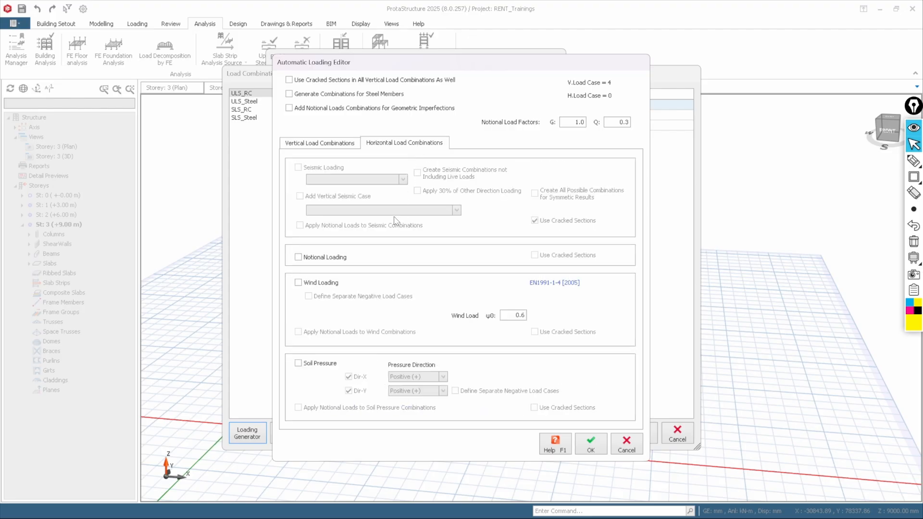
click(298, 258)
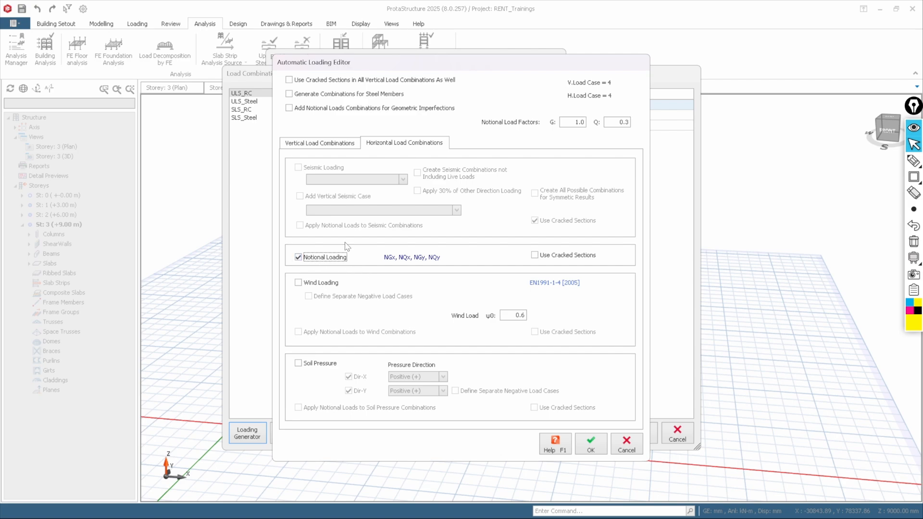
click(300, 284)
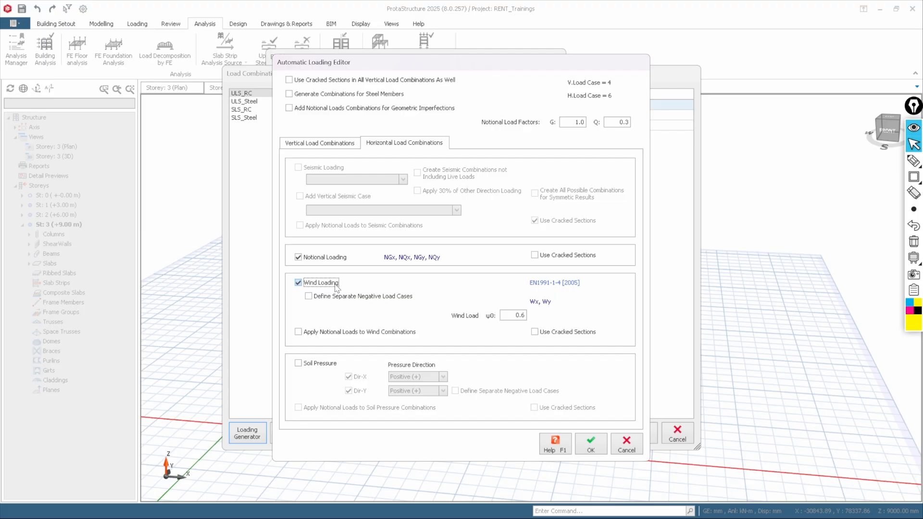
click(299, 282)
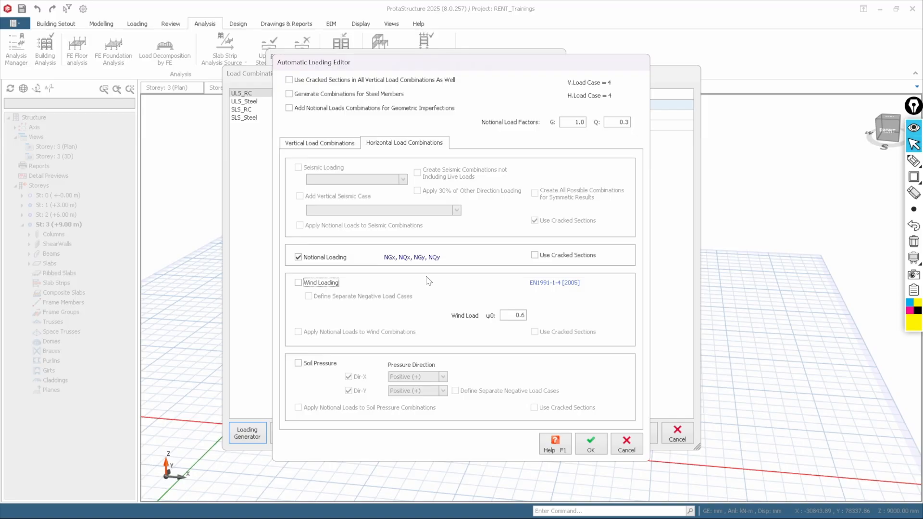
Check the vertical load combination settings, generate the combinations and accept them, agreeing to invalidate the building analysis results
click(324, 143)
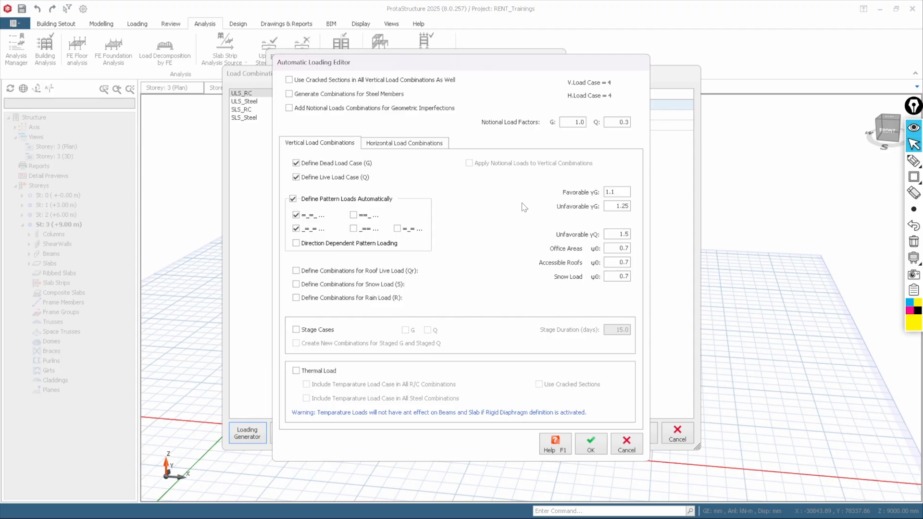
click(592, 448)
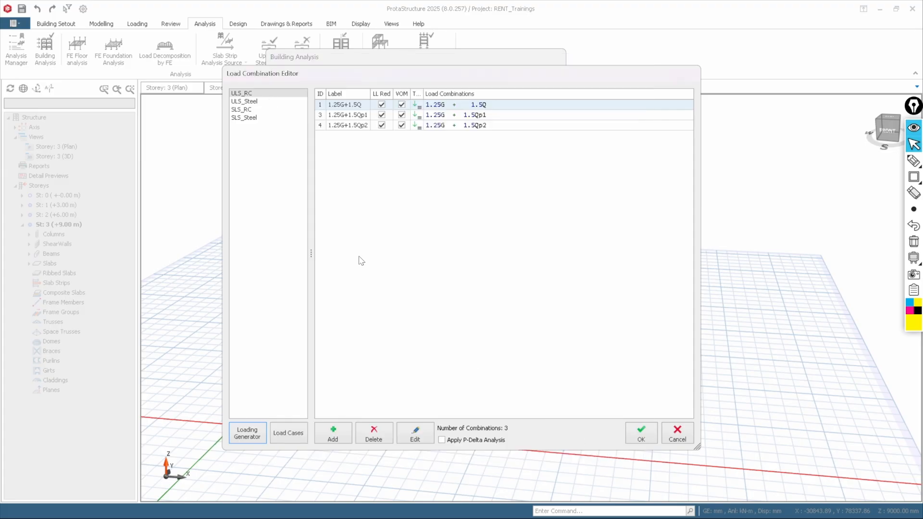
click(638, 437)
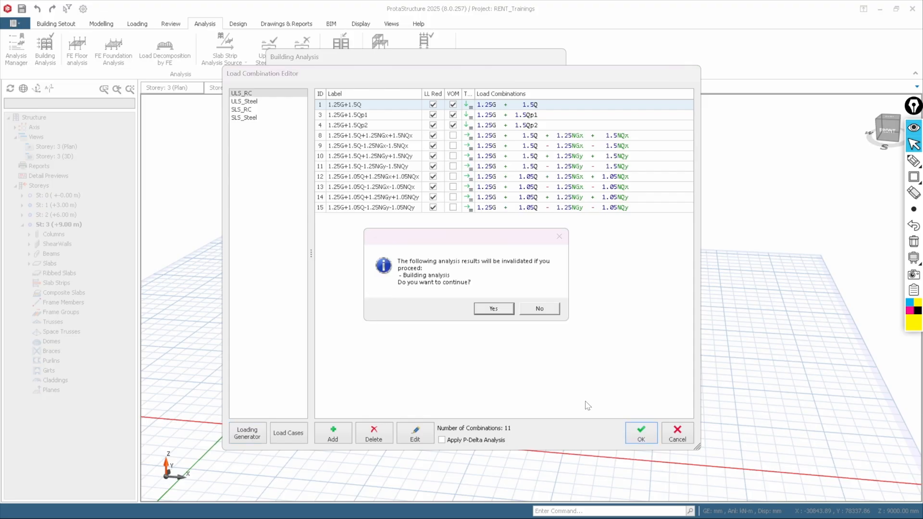
click(500, 311)
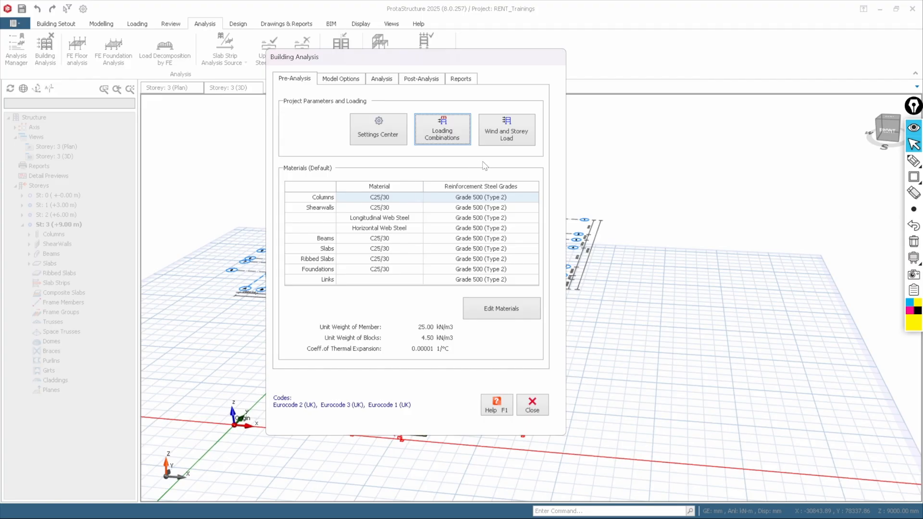
Check the wind and storey loads and try to open the wind load calculator, then leave without changes
click(494, 142)
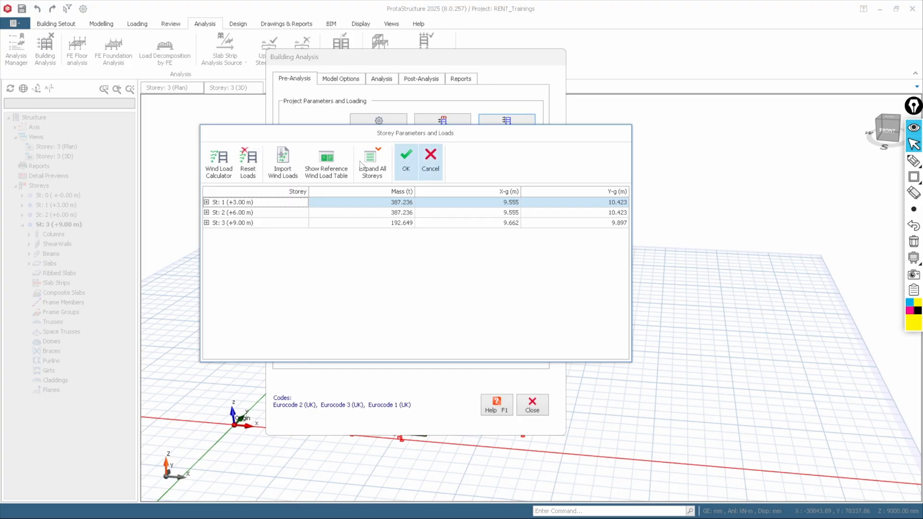
click(232, 167)
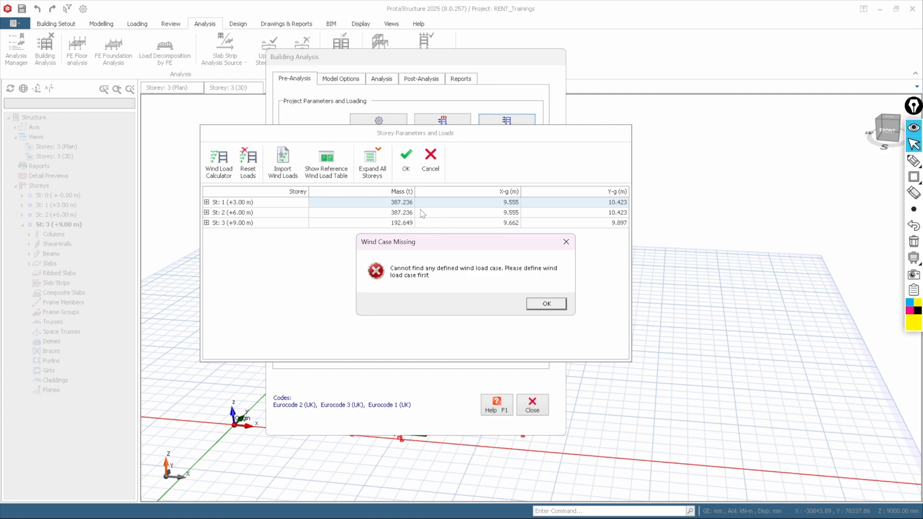
click(547, 304)
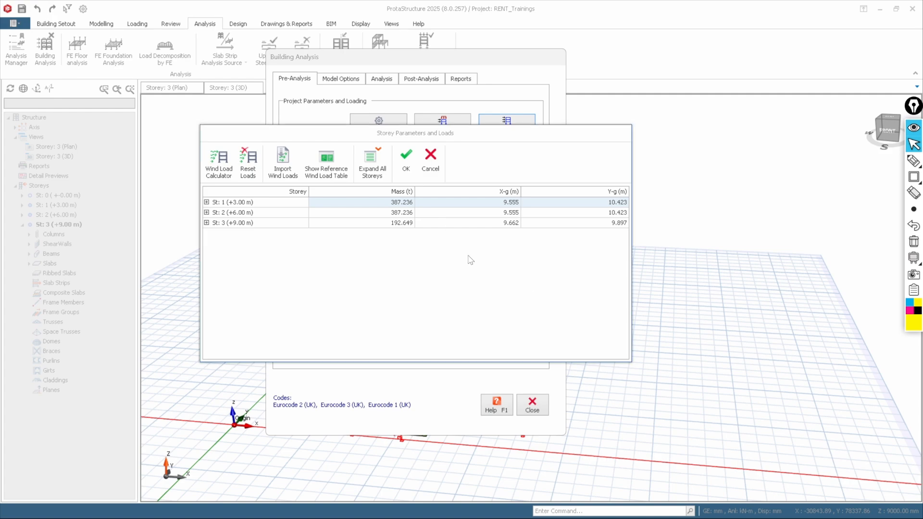
click(425, 173)
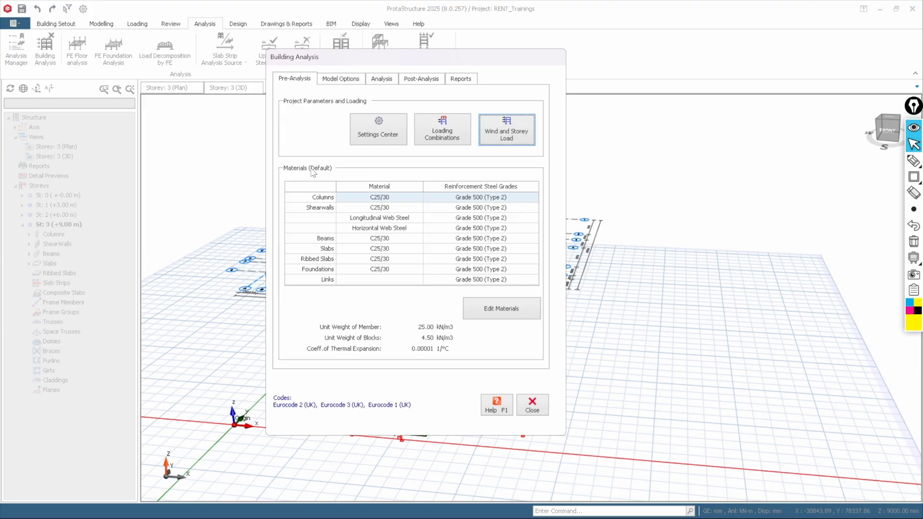
key(ctrl+shift+r)
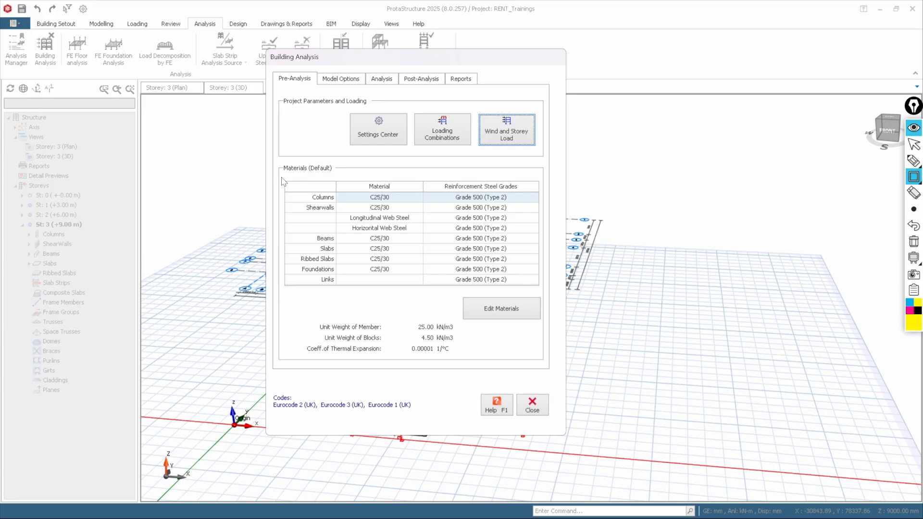
mouse_move(277, 171)
mouse_down()
mouse_move(560, 347)
mouse_move(557, 368)
mouse_up()
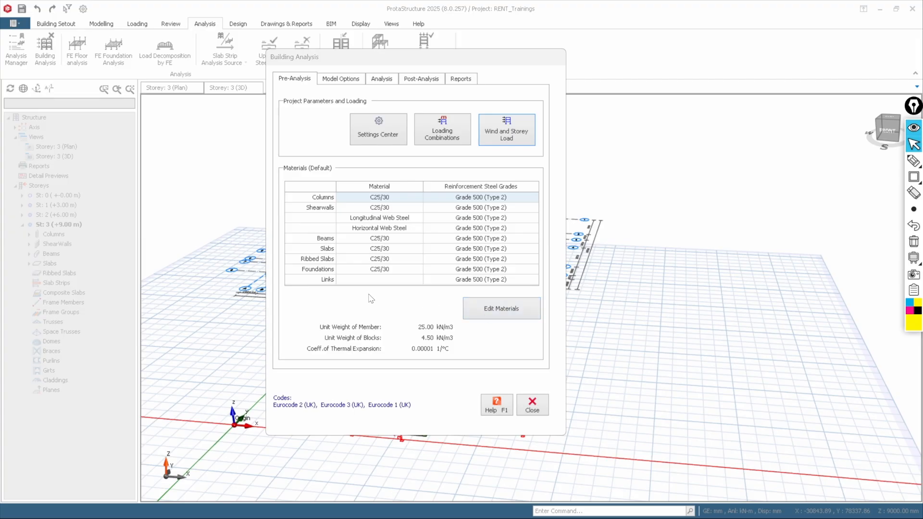
Open the material settings for editing and compare the default materials with those of the foundation floor
click(505, 311)
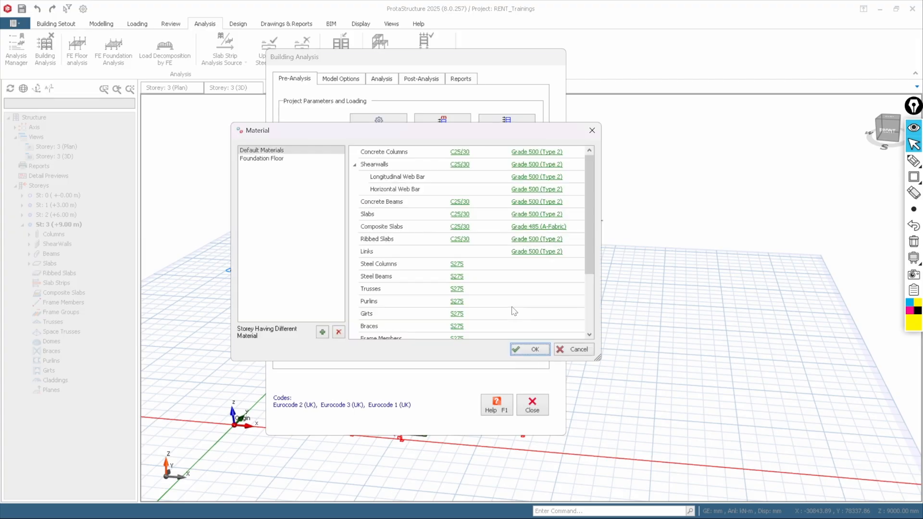
click(260, 160)
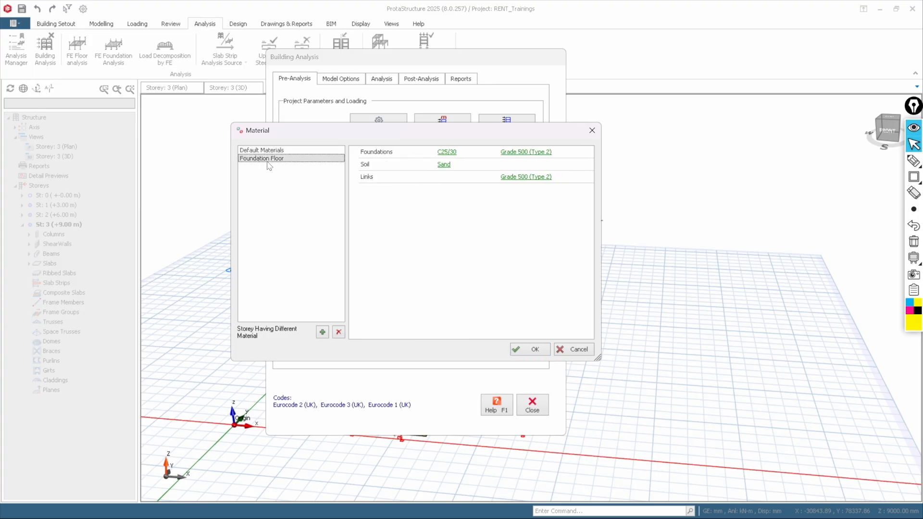
click(269, 151)
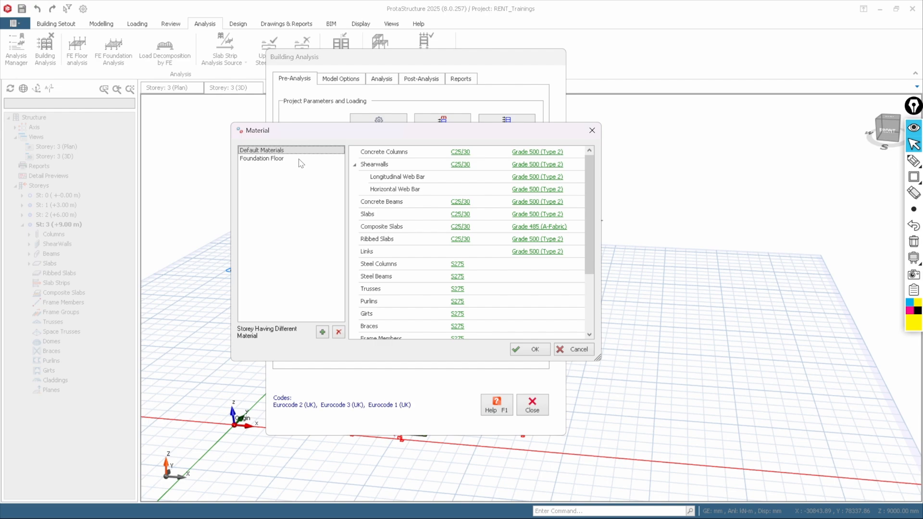
click(277, 160)
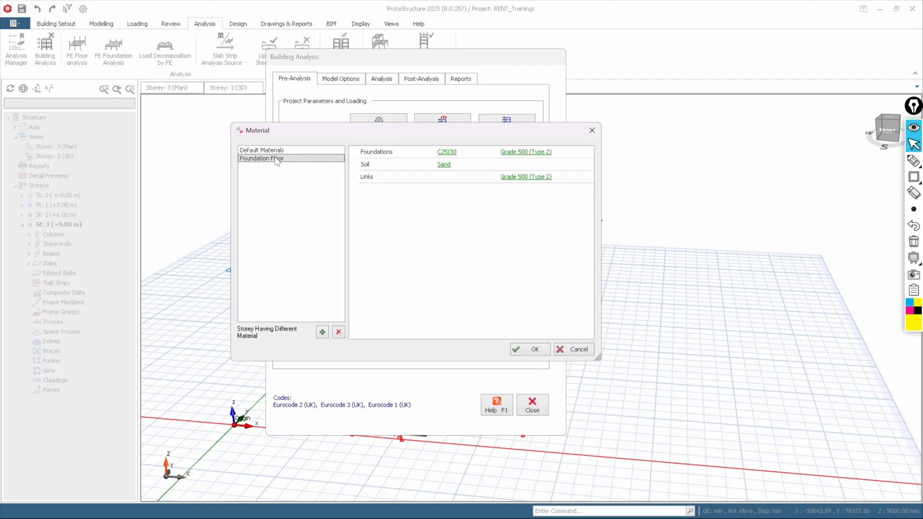
click(278, 151)
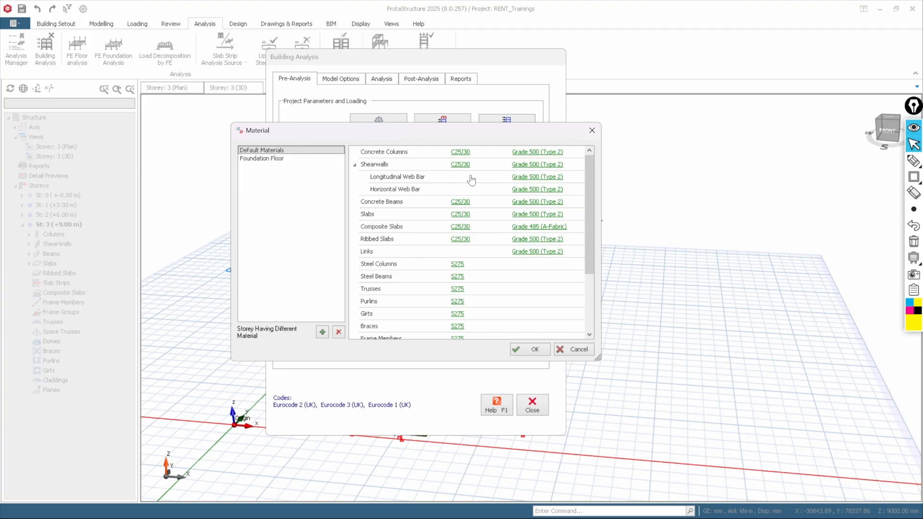
Set the default concrete grade of the concrete columns to C20/25
click(464, 153)
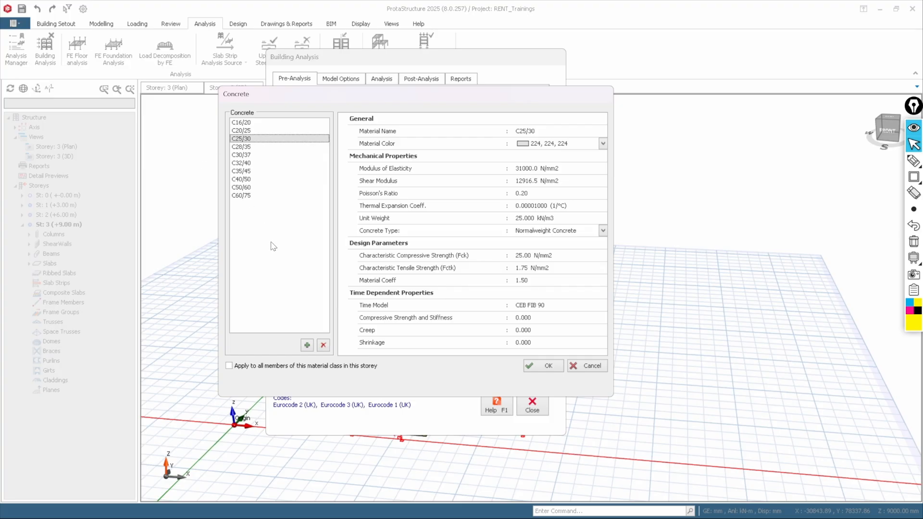
mouse_move(365, 91)
mouse_down()
mouse_move(367, 118)
mouse_move(369, 94)
mouse_up()
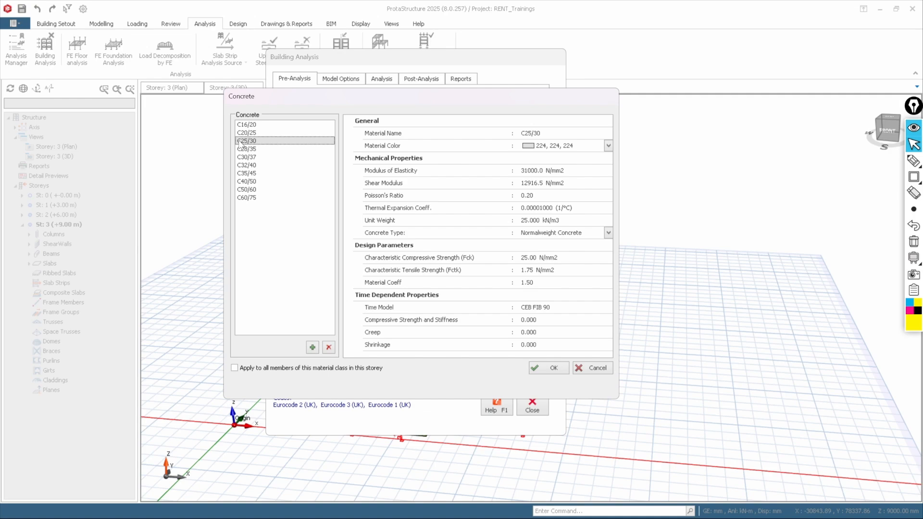
click(253, 198)
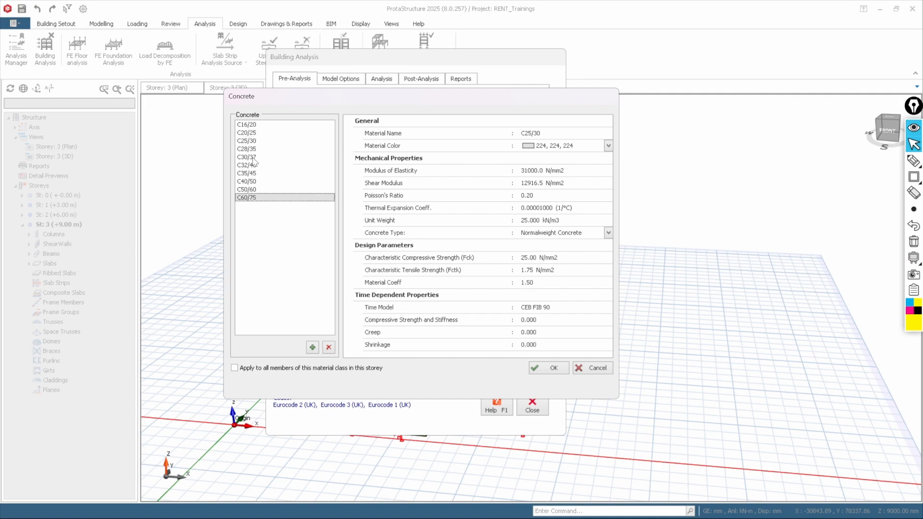
click(250, 141)
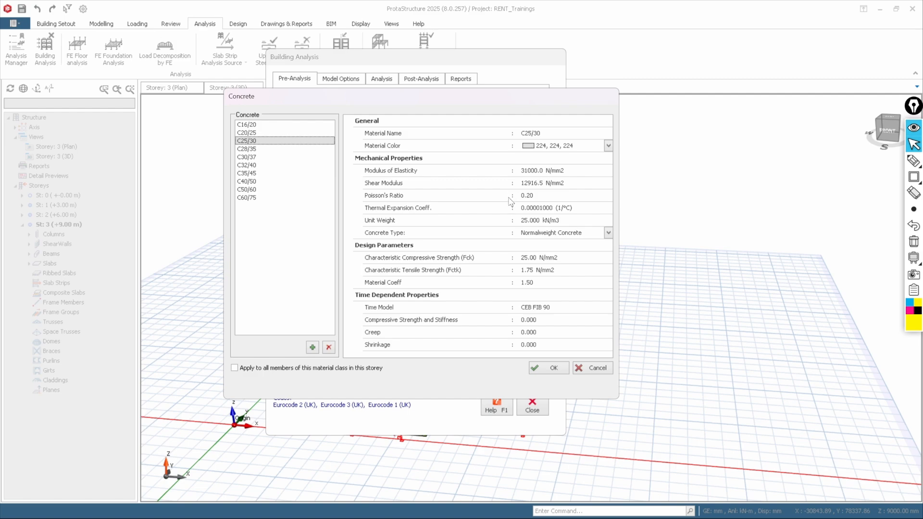
click(530, 222)
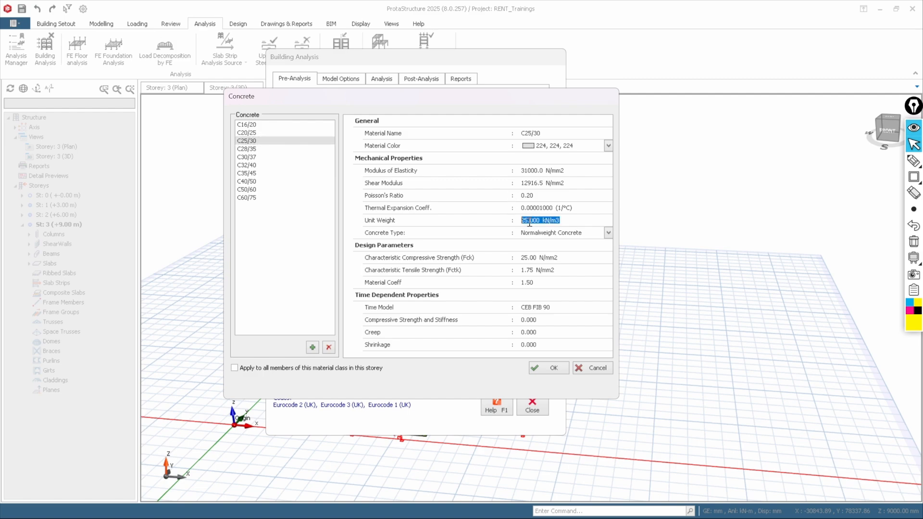
click(499, 218)
click(261, 134)
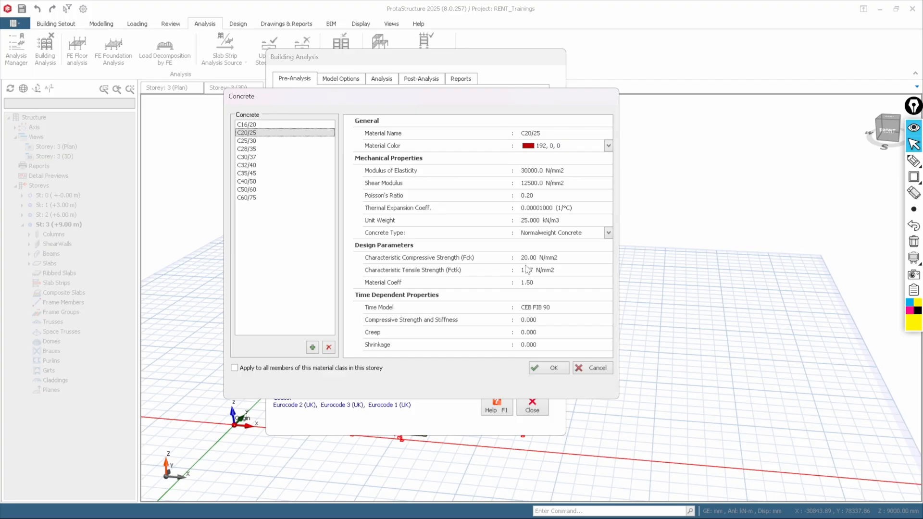
click(550, 368)
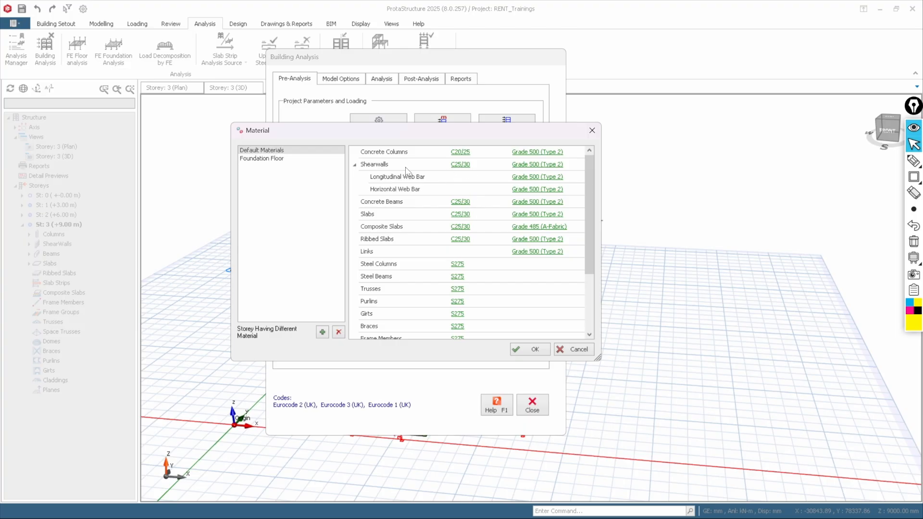
Set the shearwall concrete grade to C20/25 and apply it to all members of this material class in the storey
click(461, 165)
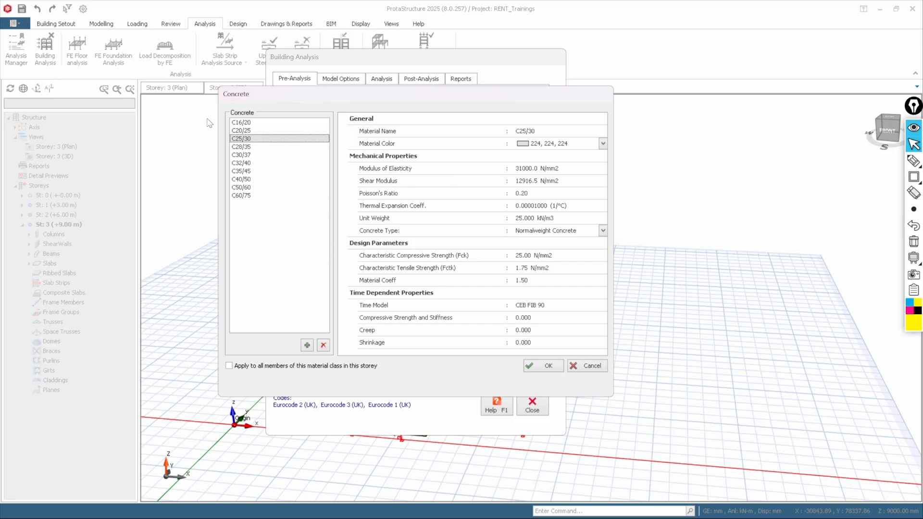
click(241, 131)
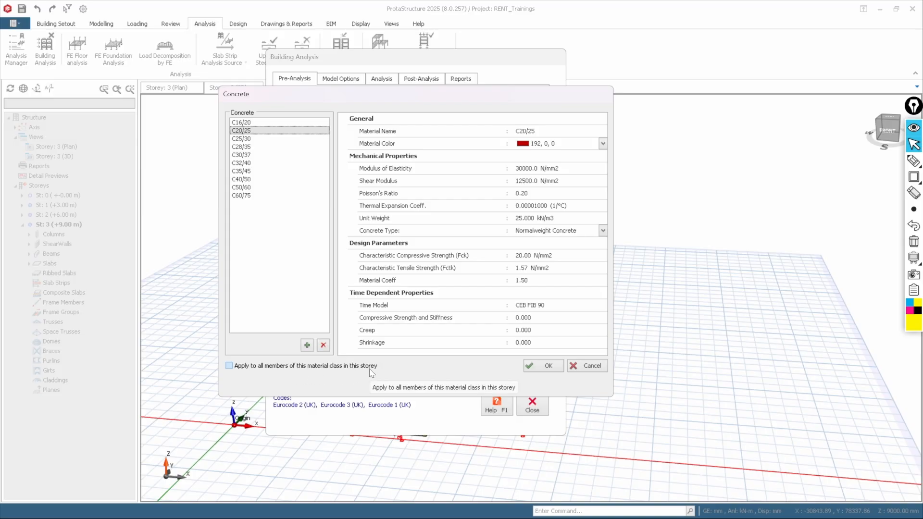
click(229, 367)
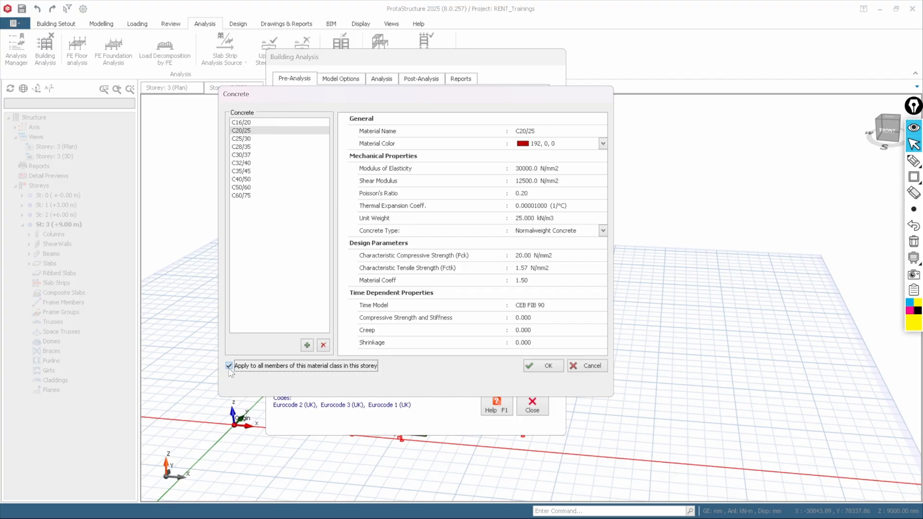
click(544, 368)
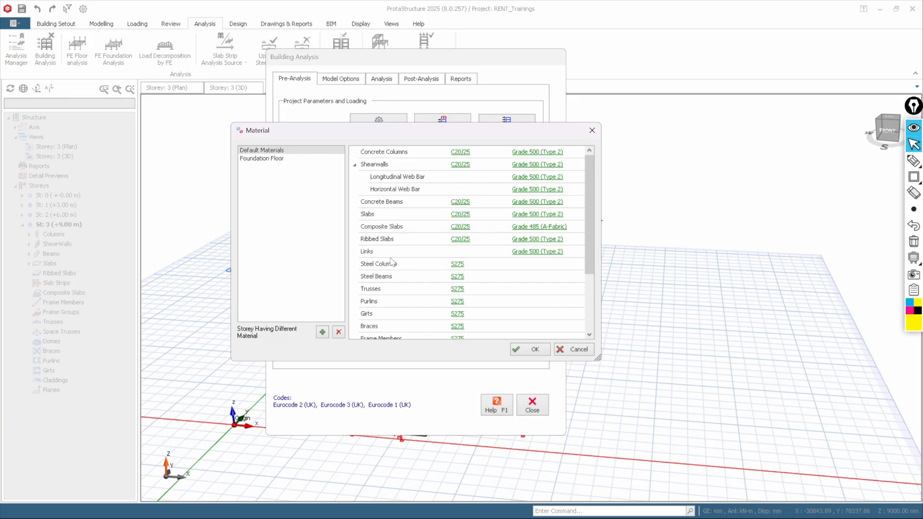
Review the material list, the concrete columns' Grade 500 (Type 2) rebar properties and its rebar diameter table, leaving the table unchanged
scroll(393, 263, down, 2)
scroll(396, 264, up, 2)
click(525, 155)
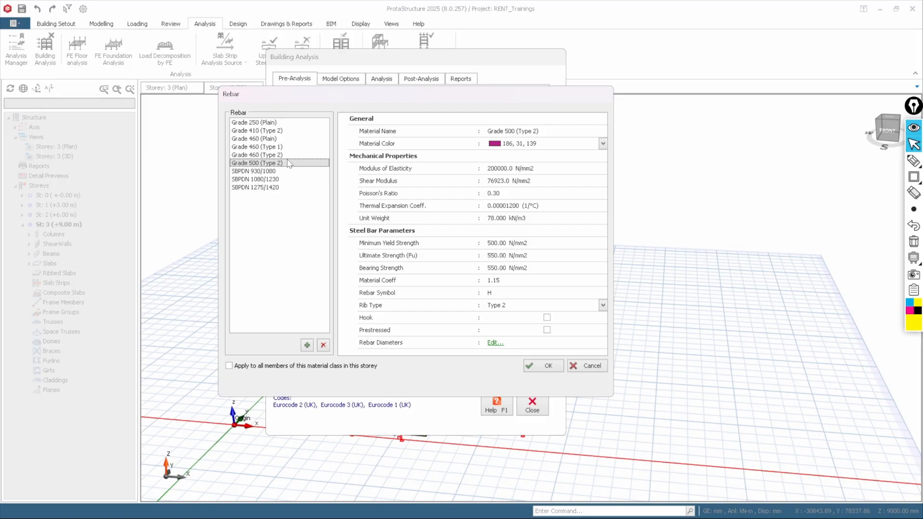
click(248, 158)
click(252, 164)
click(494, 342)
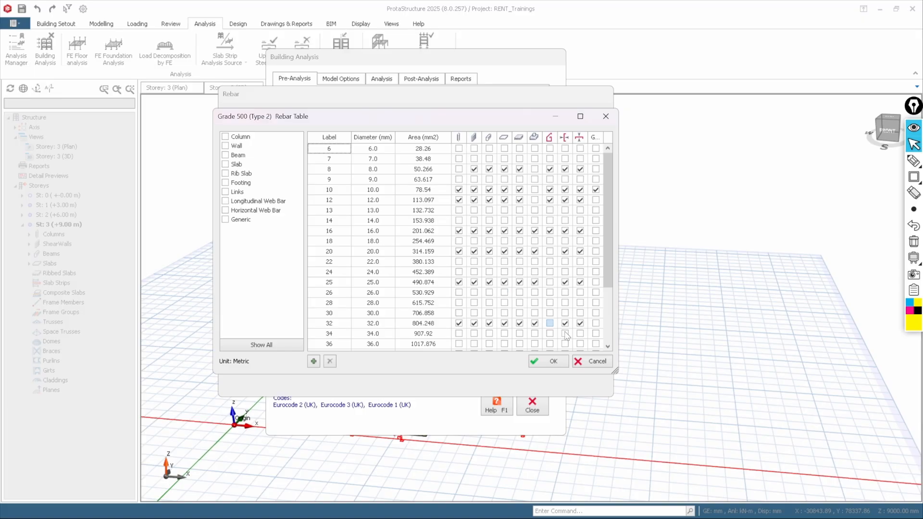
click(606, 363)
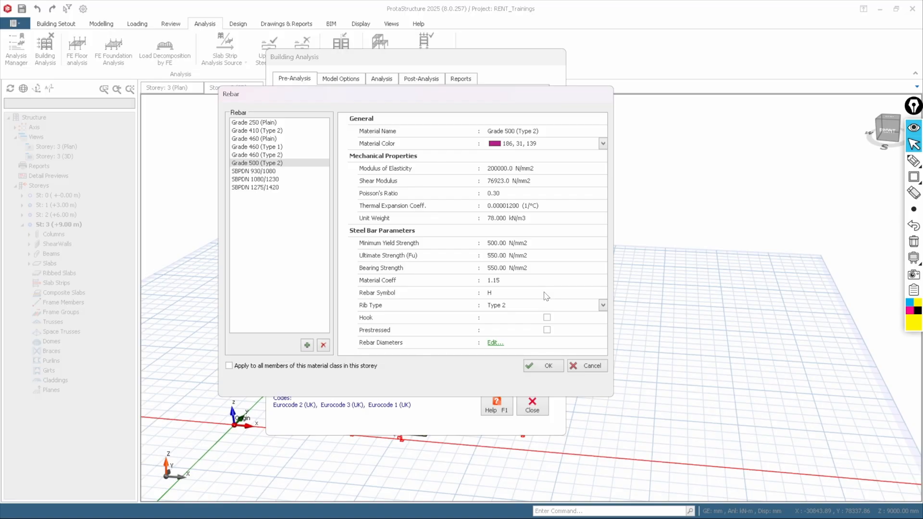
Accept the rebar and default material settings and review the general model options for the building analysis
click(548, 367)
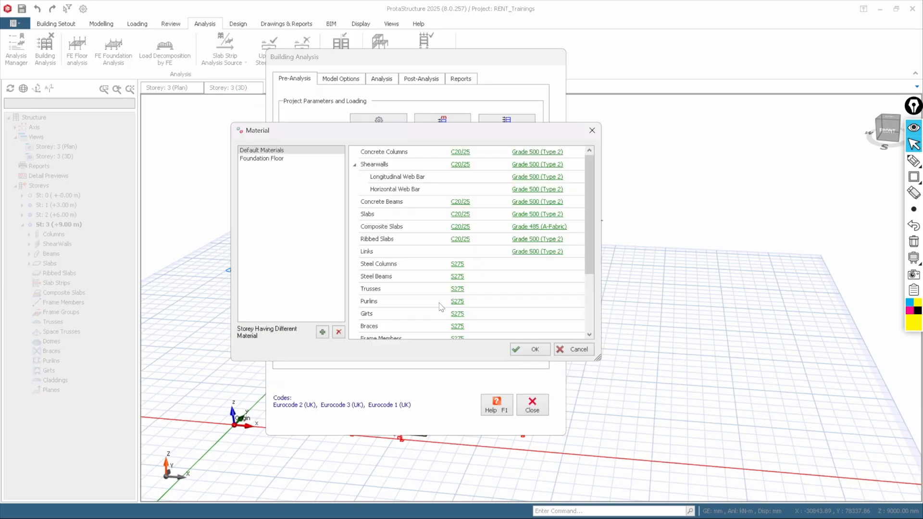
click(535, 350)
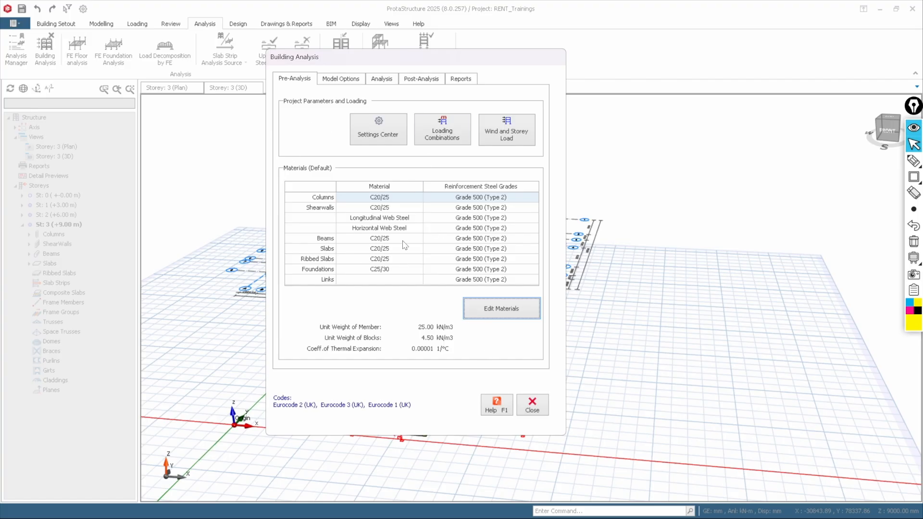
click(346, 80)
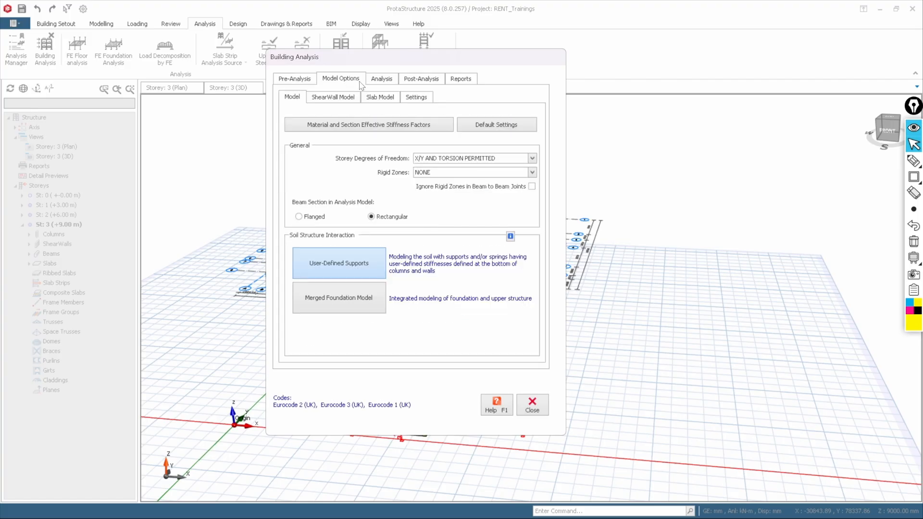
Run the building analysis with column/wall and beam reinforcement design, re-selecting bars for both, and close the analysis window
click(376, 83)
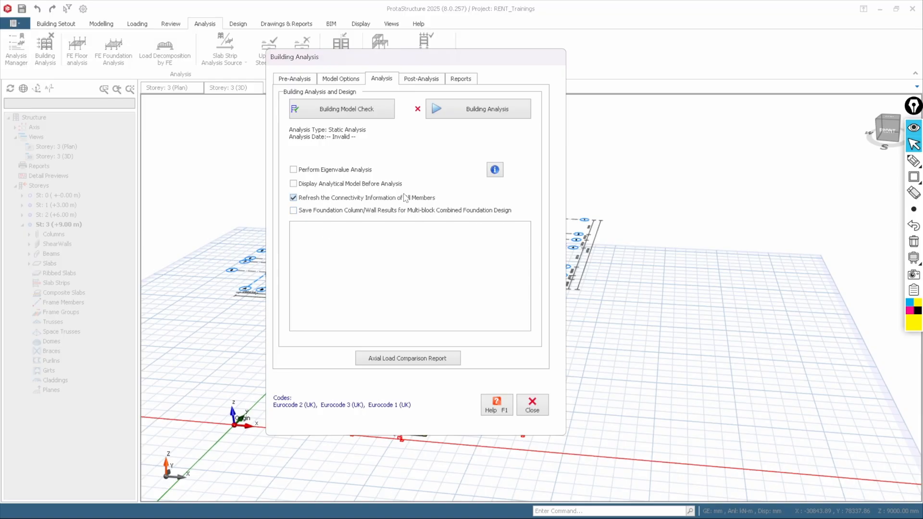
click(455, 117)
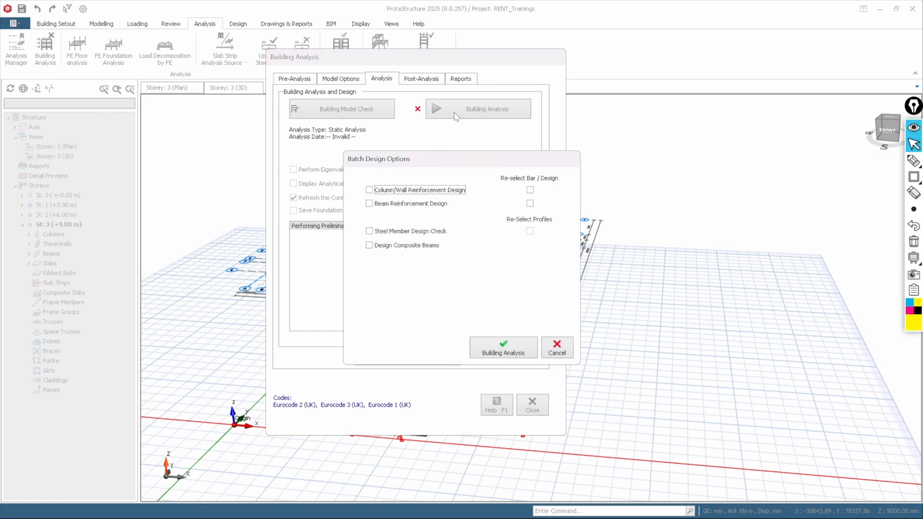
click(371, 191)
drag(408, 164, 385, 155)
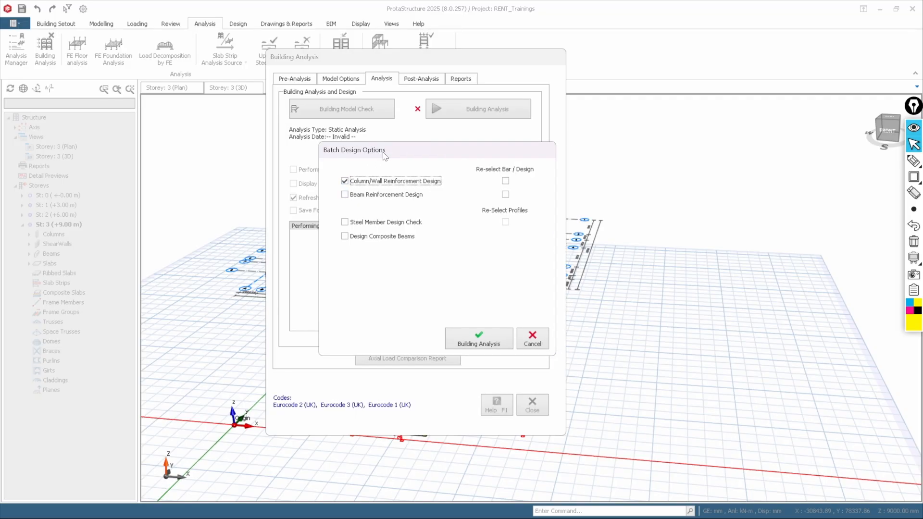
click(346, 195)
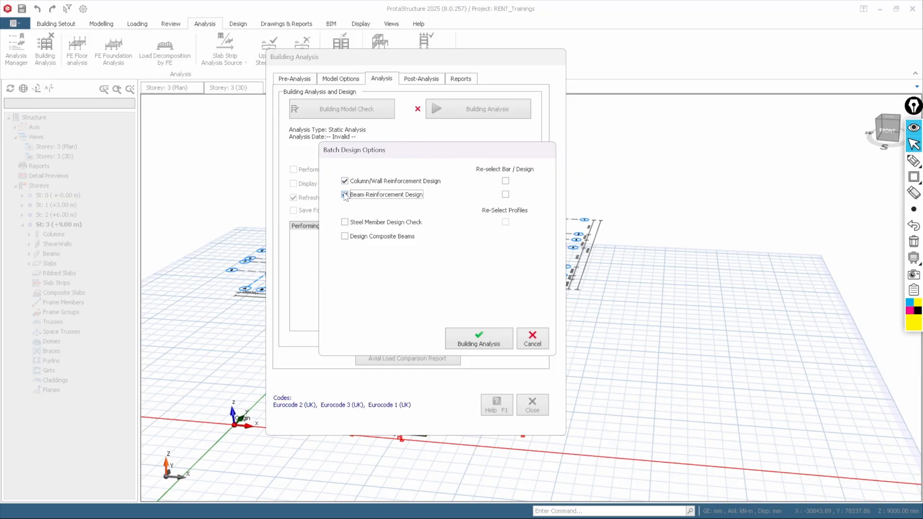
click(506, 181)
click(505, 195)
click(462, 341)
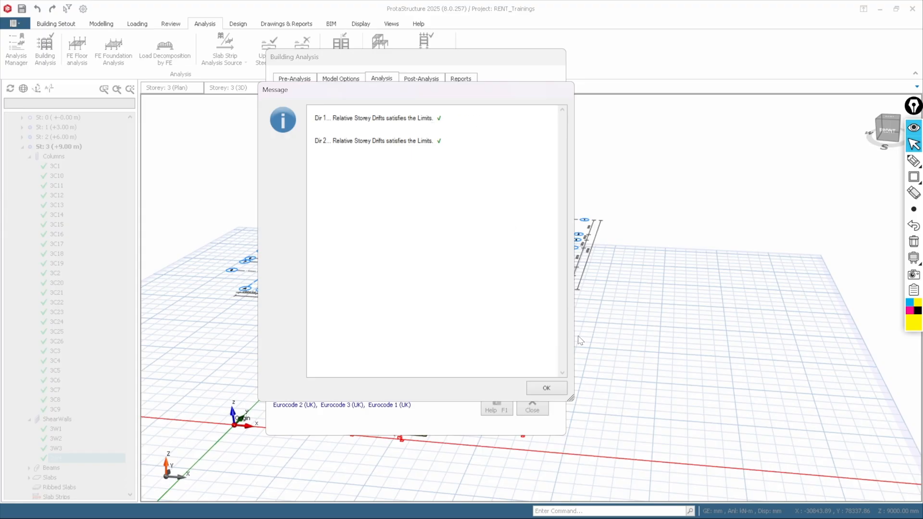
click(547, 388)
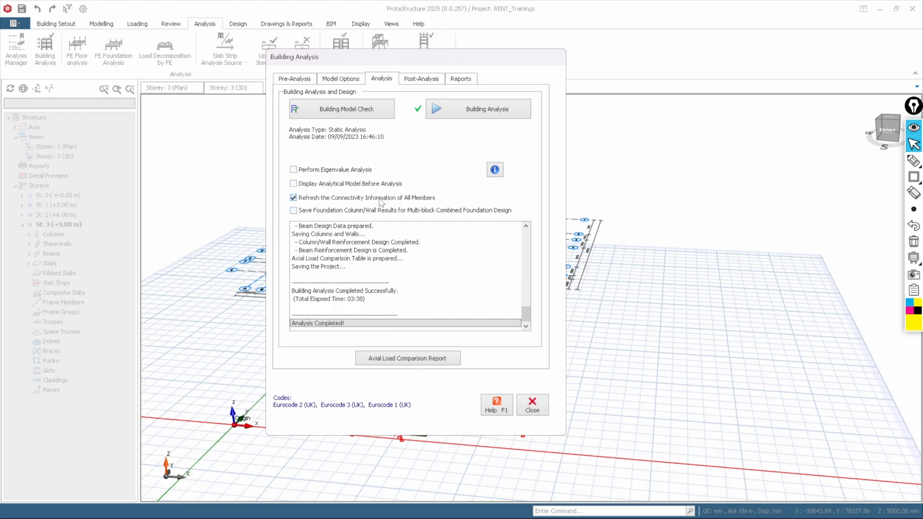
click(527, 409)
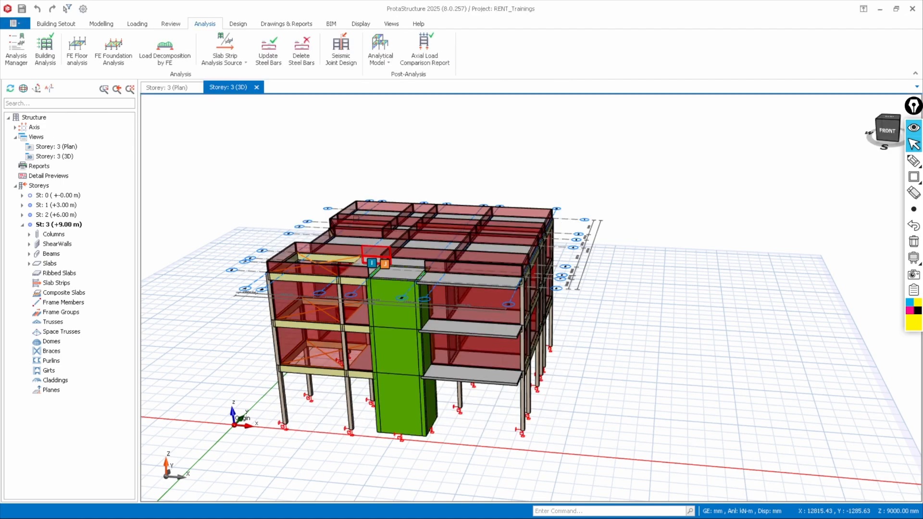
Display the analytical model from the building's post-analysis results
mouse_move(590, 213)
middle_down()
mouse_move(495, 214)
mouse_move(591, 214)
middle_up()
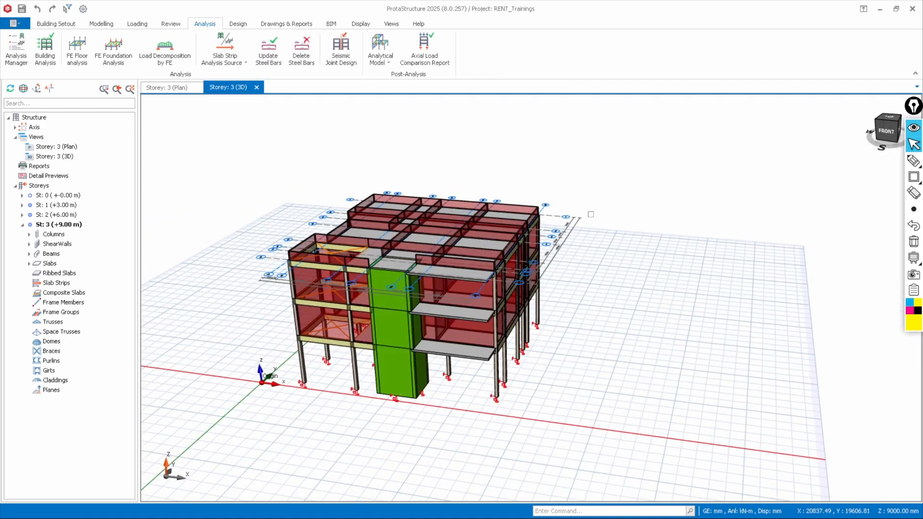
scroll(515, 278, up, 1)
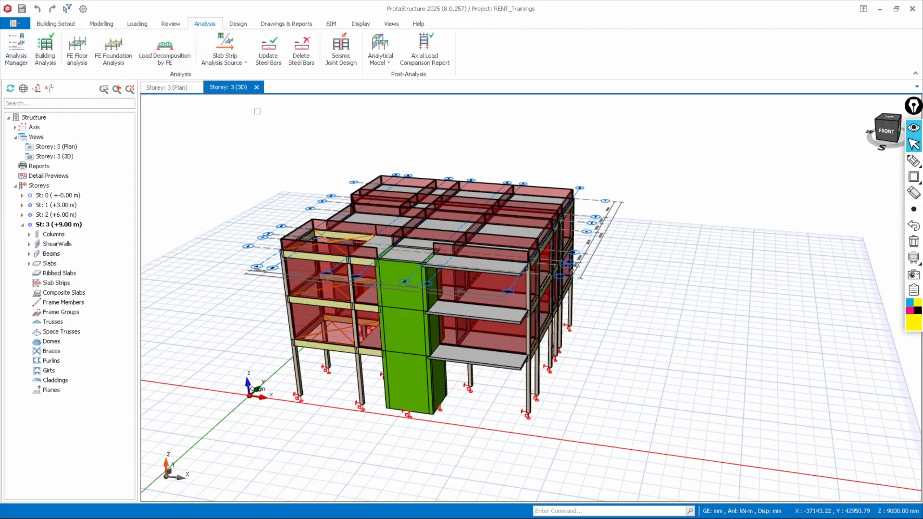
click(55, 58)
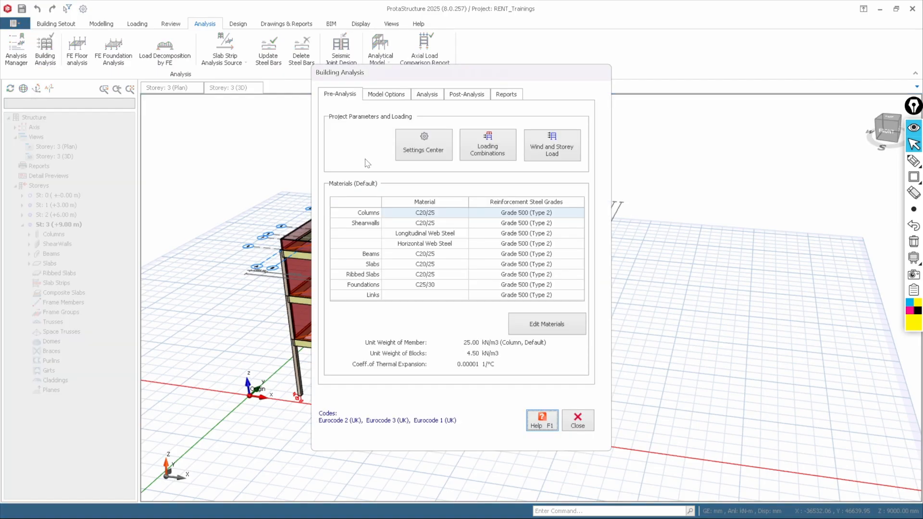
click(467, 94)
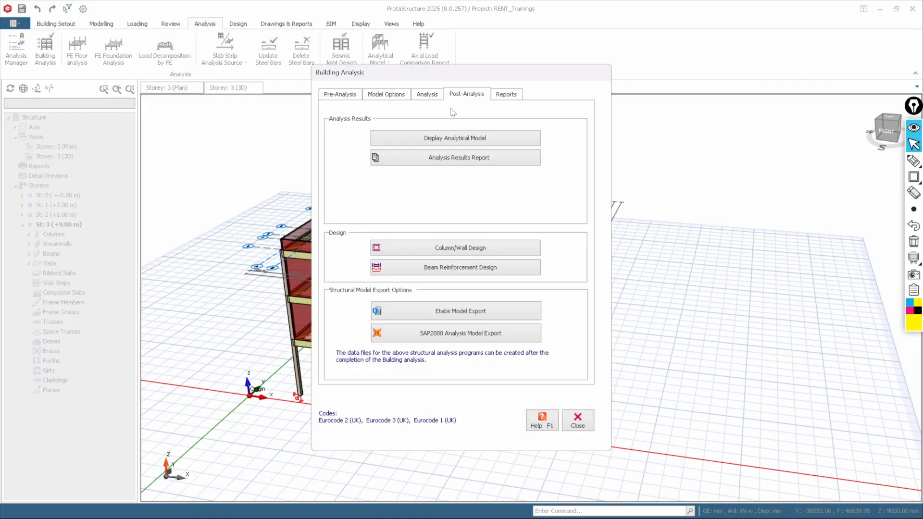
click(440, 140)
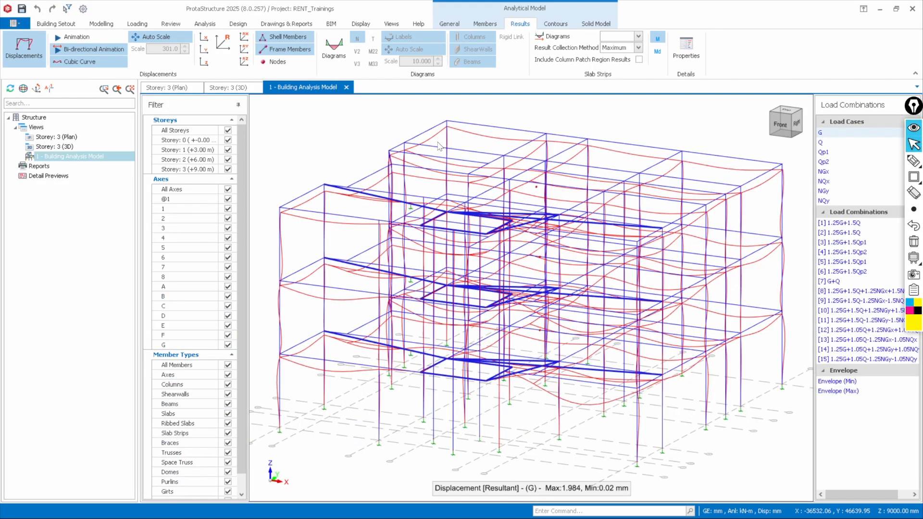
Examine the building's deformed shape under load case G from all sides, including the shearwall core and ground-storey columns
scroll(452, 223, down, 2)
middle_drag(565, 177, 433, 154)
scroll(474, 222, down, 4)
mouse_move(505, 226)
middle_down()
mouse_move(500, 202)
mouse_move(496, 226)
middle_up()
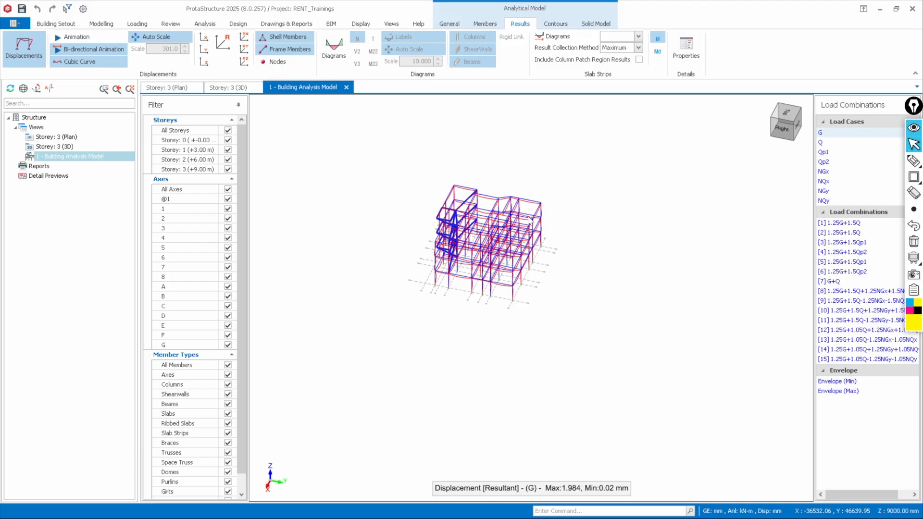
scroll(496, 226, up, 6)
scroll(428, 251, up, 6)
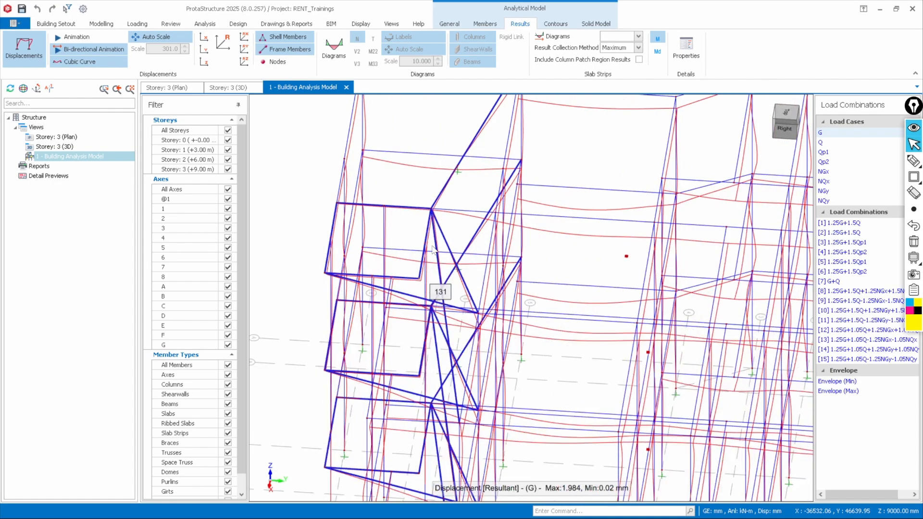
scroll(452, 248, down, 8)
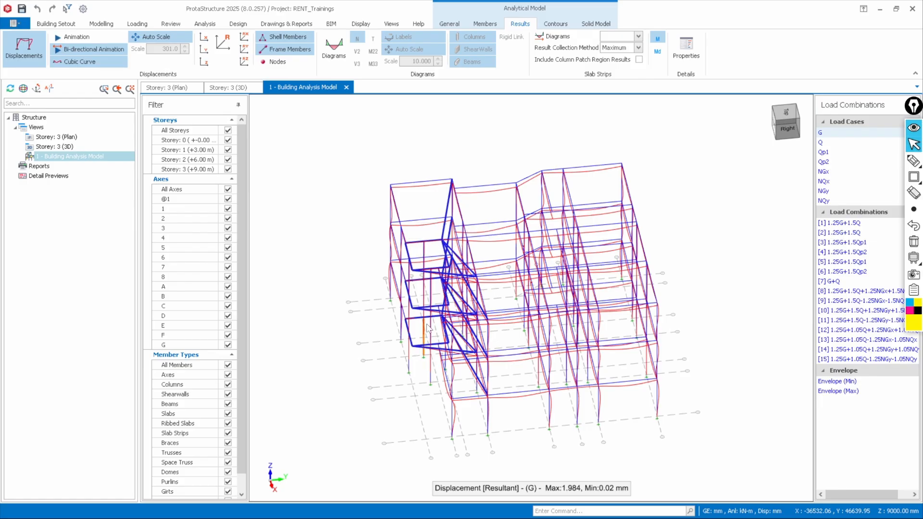
middle_drag(427, 325, 441, 311)
scroll(428, 404, up, 5)
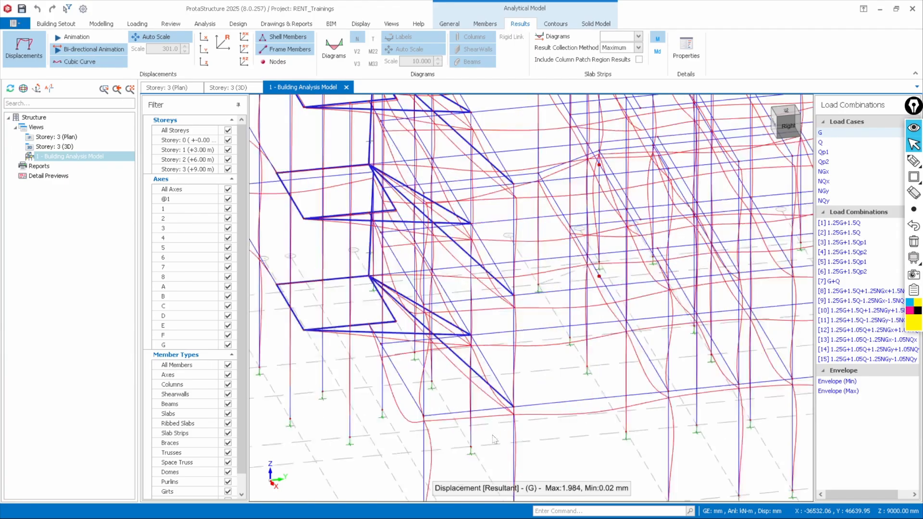
scroll(519, 442, up, 2)
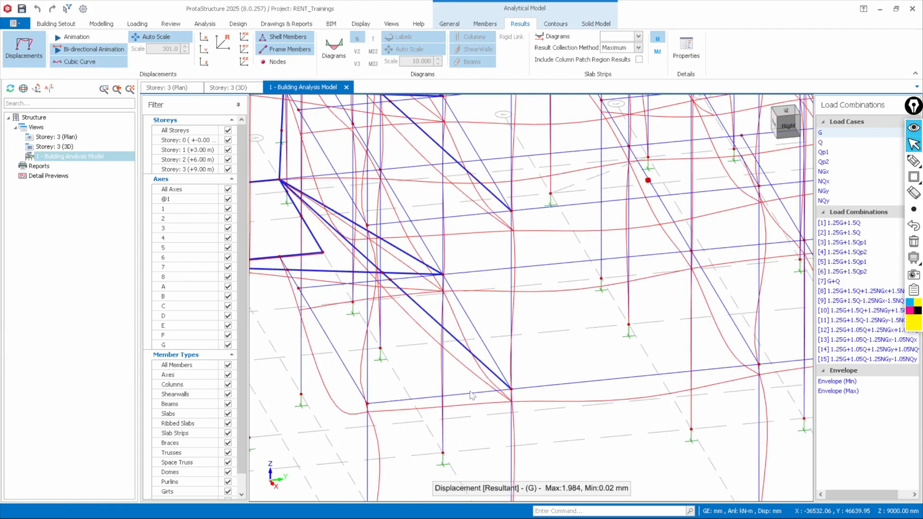
scroll(454, 375, up, 1)
scroll(455, 373, down, 6)
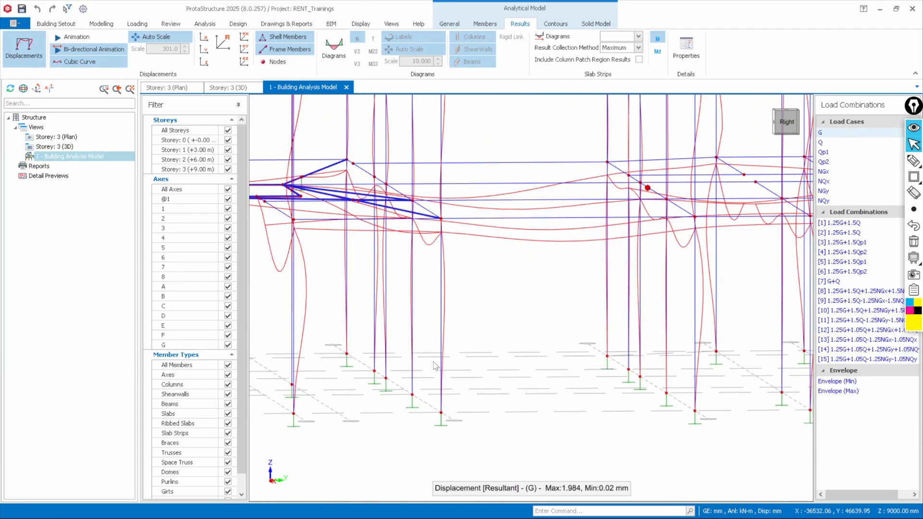
middle_drag(495, 358, 416, 379)
middle_drag(606, 318, 531, 335)
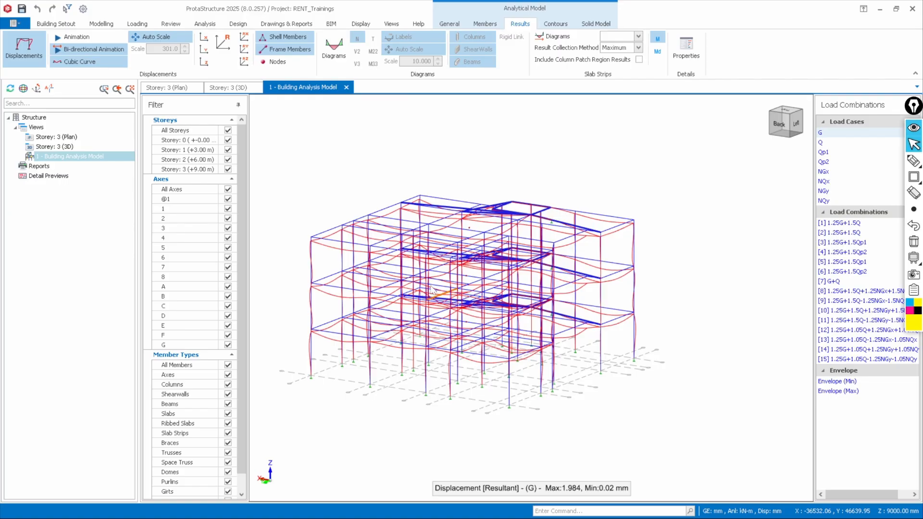
scroll(426, 243, up, 2)
scroll(409, 232, down, 2)
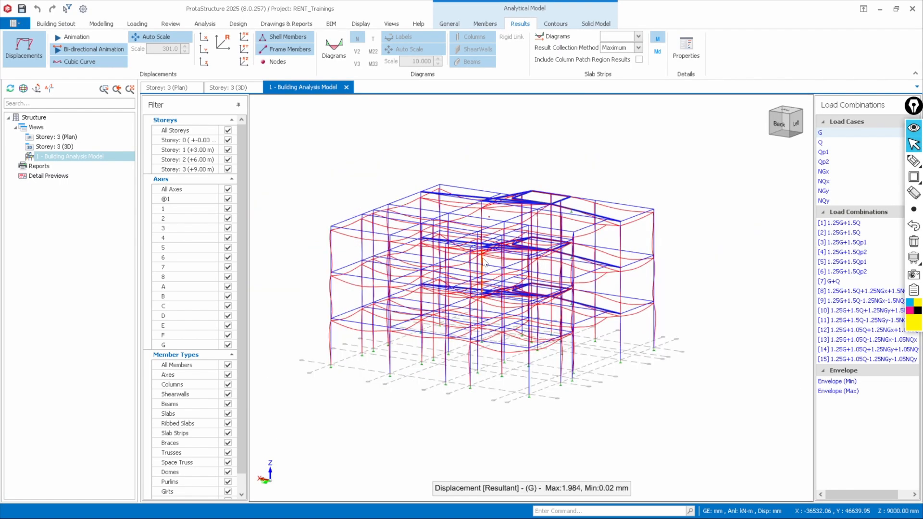
middle_drag(410, 233, 347, 193)
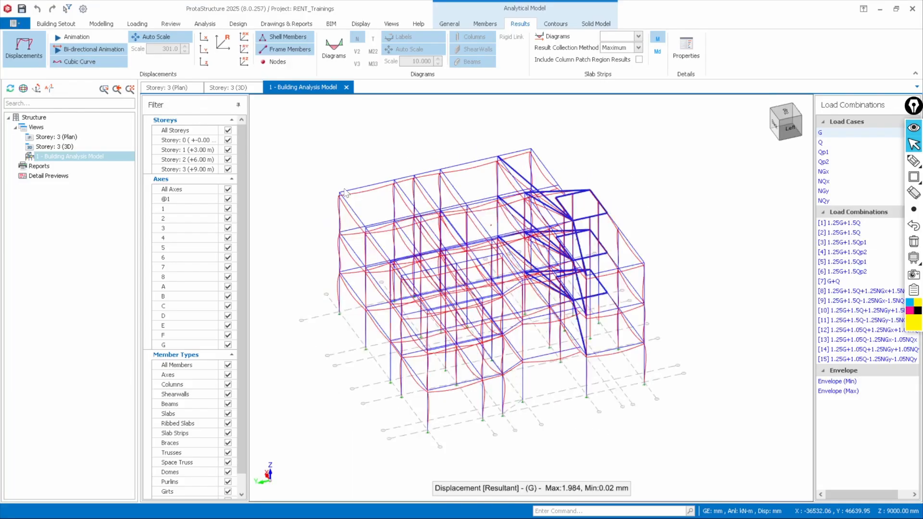
middle_drag(667, 262, 530, 211)
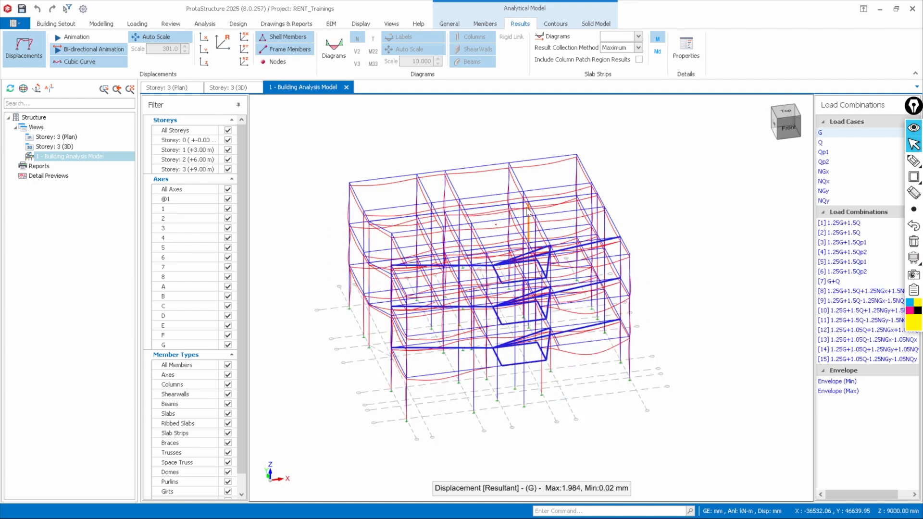
scroll(443, 347, up, 2)
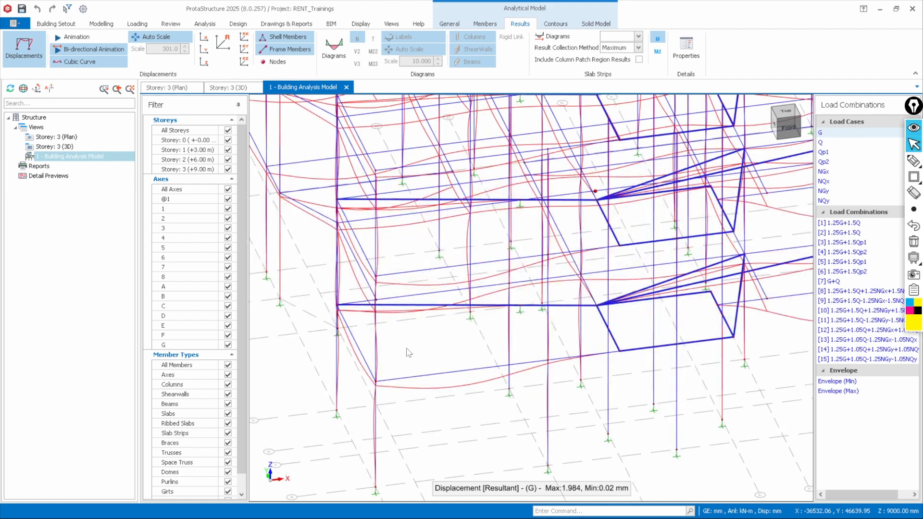
scroll(408, 351, down, 4)
middle_drag(518, 327, 481, 274)
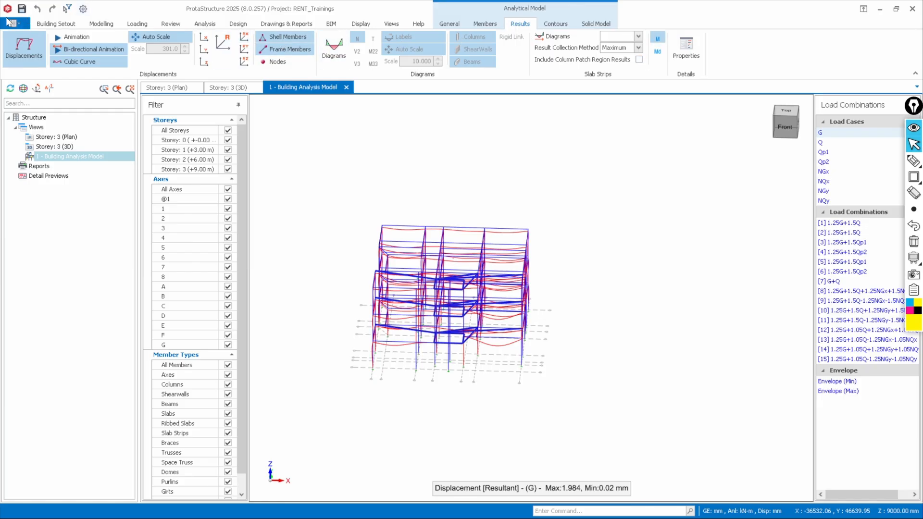
key(ctrl+shift+0)
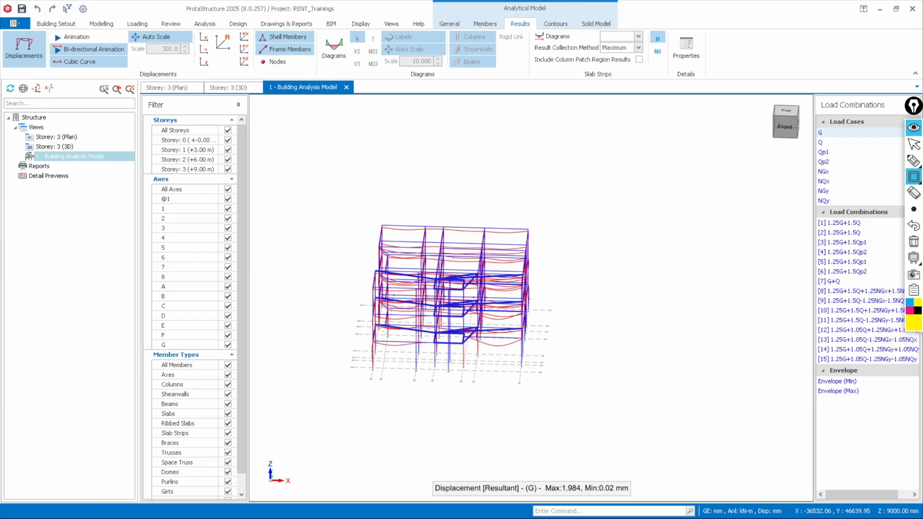
mouse_move(1, 8)
mouse_down()
mouse_move(470, 97)
mouse_move(656, 77)
mouse_move(718, 81)
mouse_up()
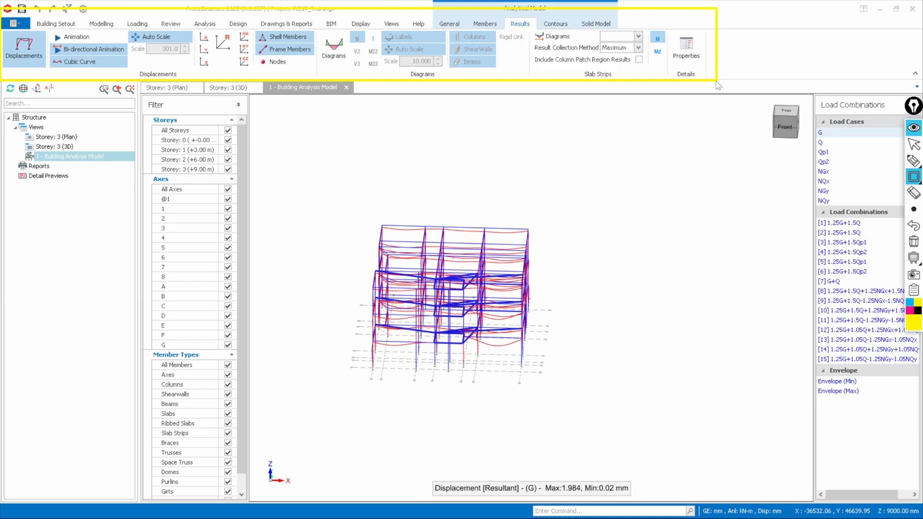
key(ctrl+shift+7)
key(ctrl+shift+2)
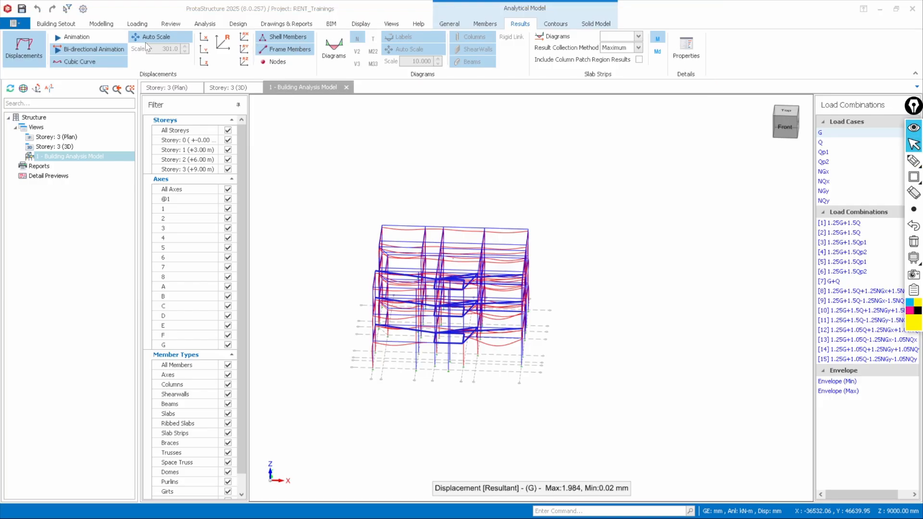
Hide the displacements to examine the undeformed analytical frame, and show them again
click(10, 54)
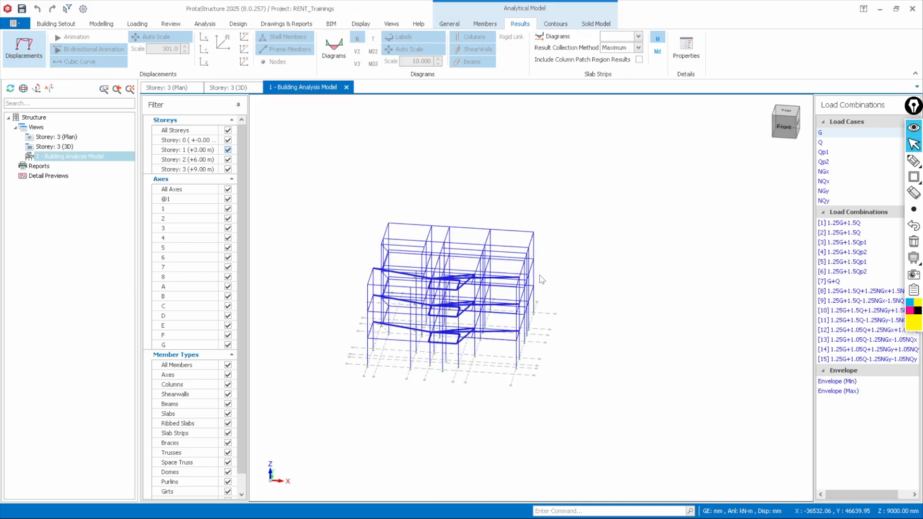
middle_drag(564, 278, 493, 271)
scroll(433, 322, up, 4)
scroll(506, 299, down, 6)
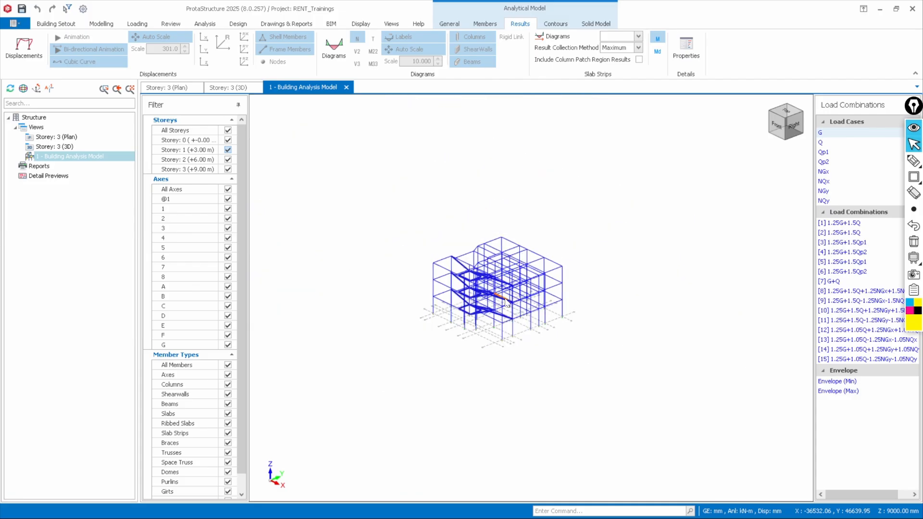
scroll(490, 278, up, 3)
scroll(476, 273, down, 2)
middle_drag(476, 273, 516, 277)
click(33, 57)
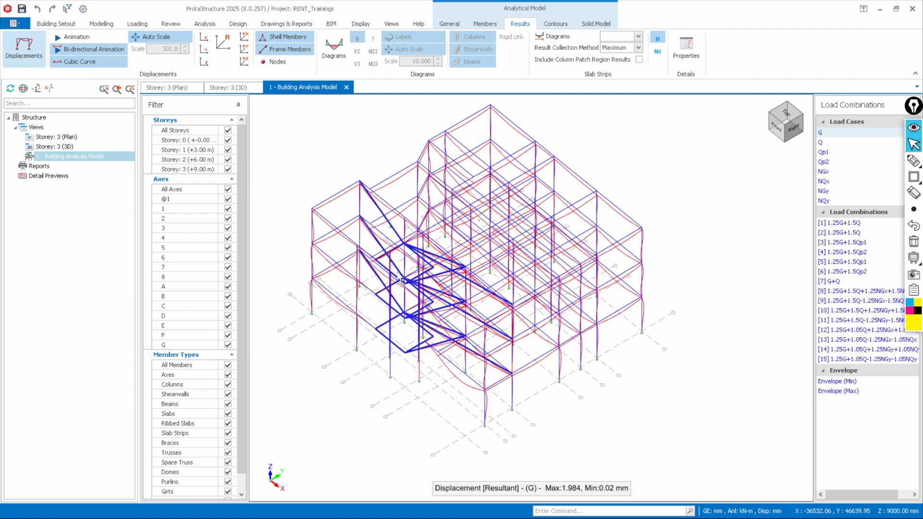
Filter the analytical model to show only Storey 0
scroll(462, 323, up, 5)
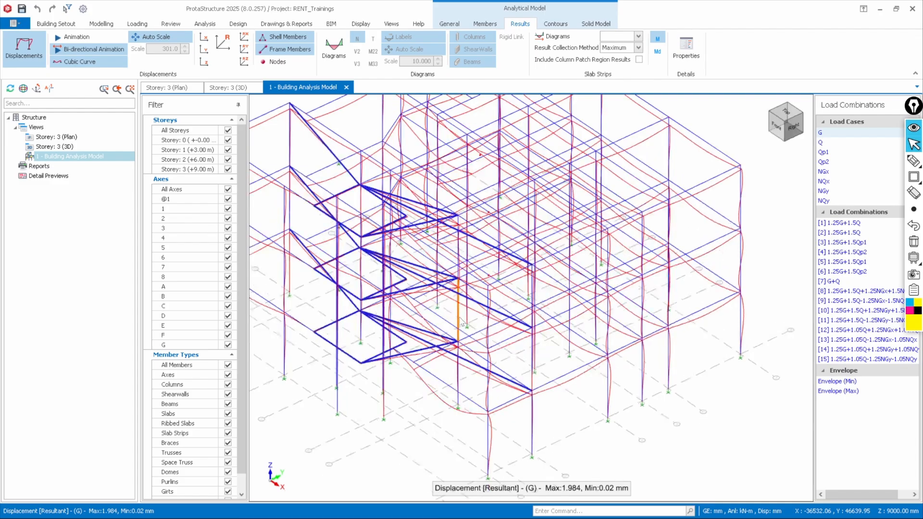
click(228, 130)
click(228, 140)
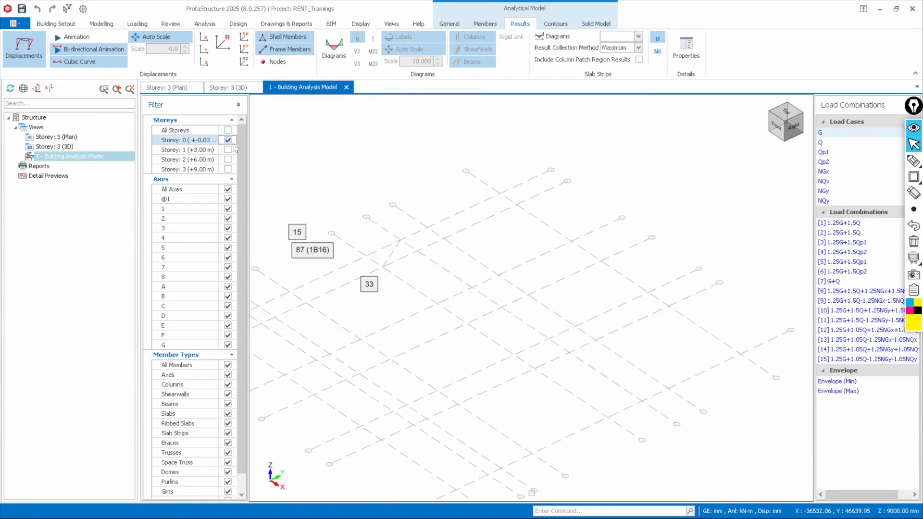
Filter the analytical model to show only Storey 1, and restore the display of all storeys
click(228, 150)
middle_drag(431, 239, 489, 254)
click(228, 140)
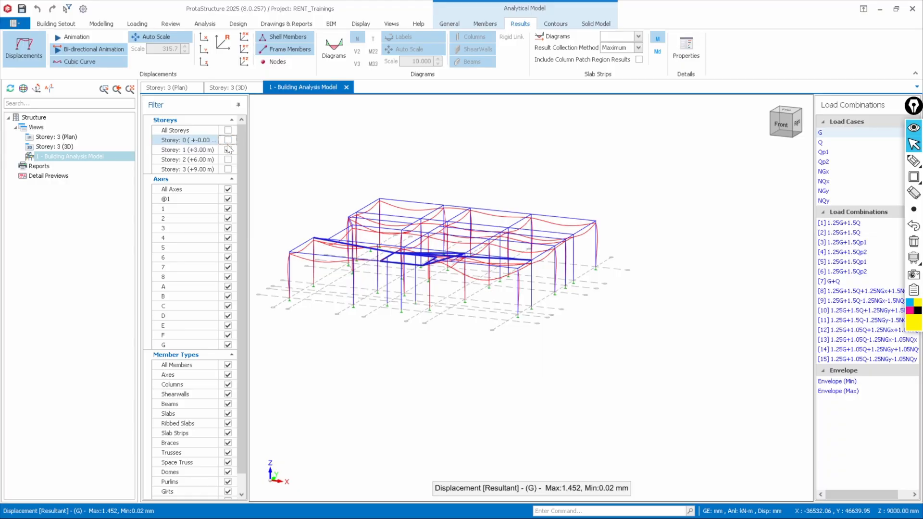
click(228, 130)
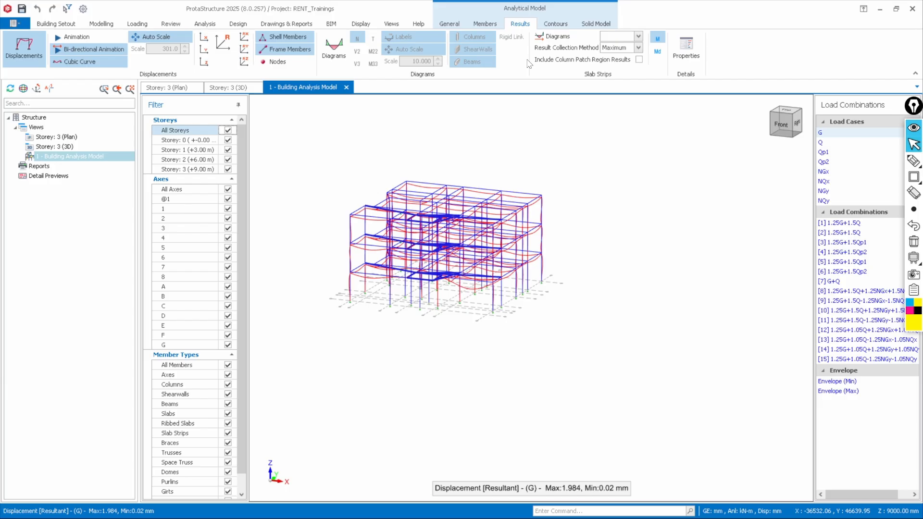
scroll(440, 168, up, 2)
middle_drag(595, 159, 528, 182)
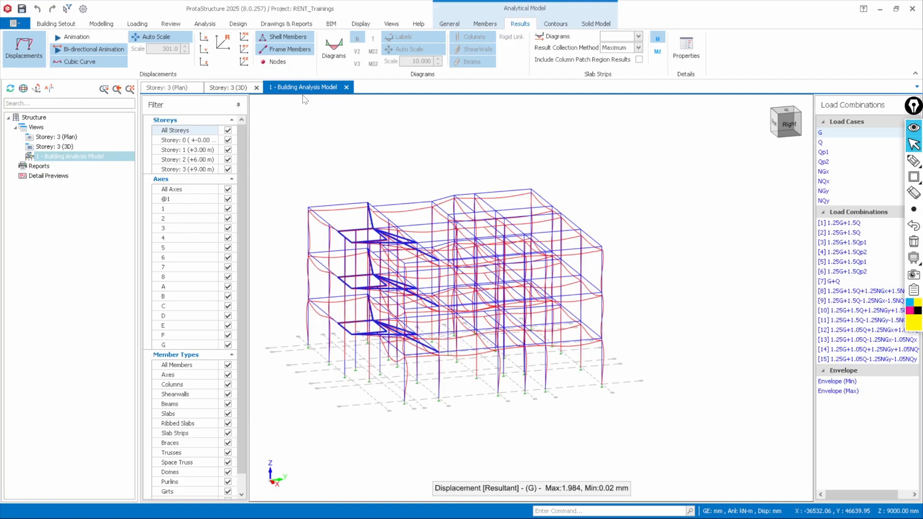
Close the Building Analysis Model view and return to the Storey 3 3D view of the physical model
click(240, 89)
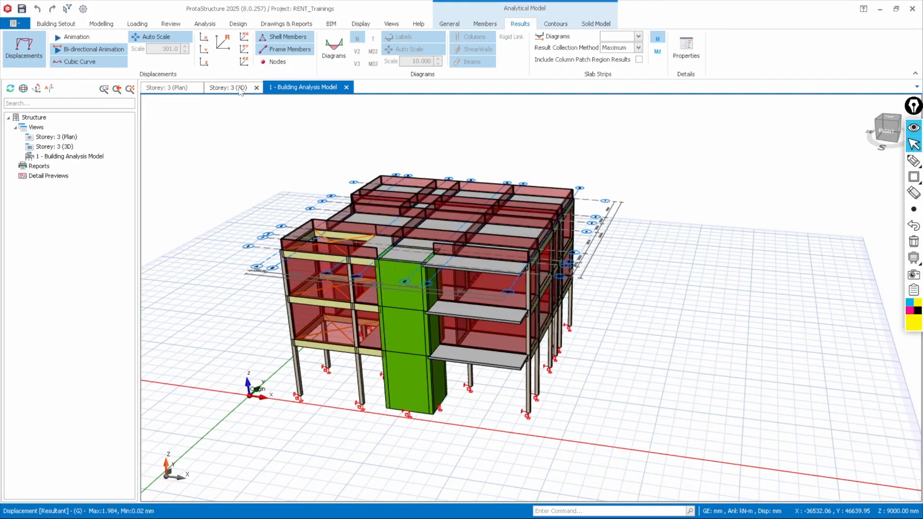
click(346, 87)
scroll(466, 258, down, 3)
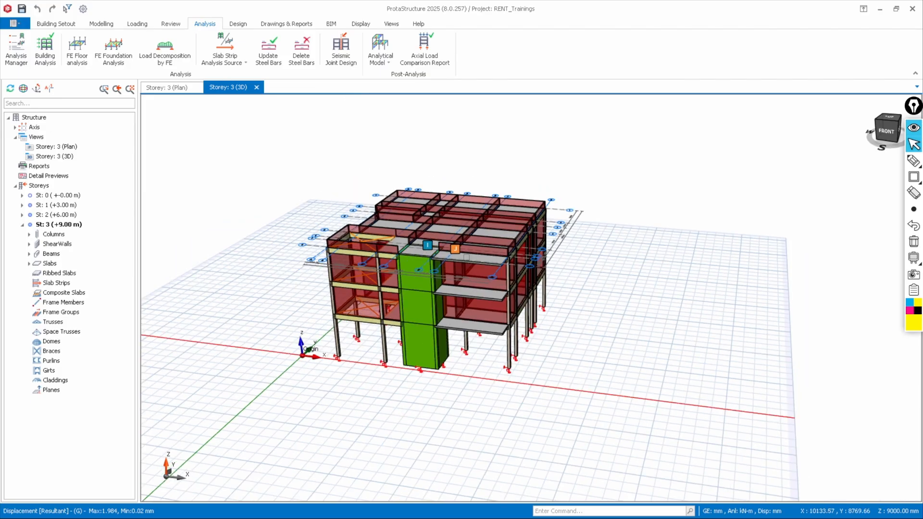
scroll(414, 203, up, 2)
scroll(415, 203, up, 1)
mouse_move(598, 202)
middle_down()
mouse_move(542, 196)
mouse_move(601, 197)
middle_up()
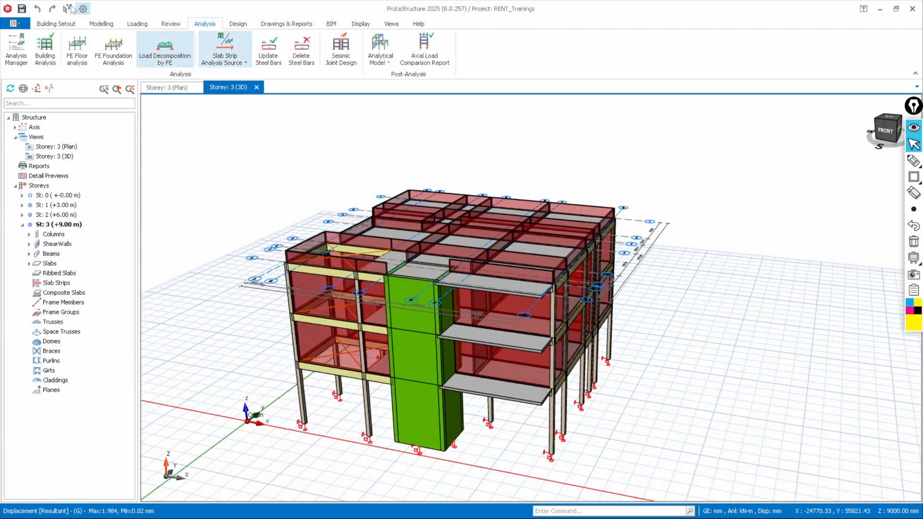
Recolour the 3D model by Design Status through Visual Interrogation
click(370, 25)
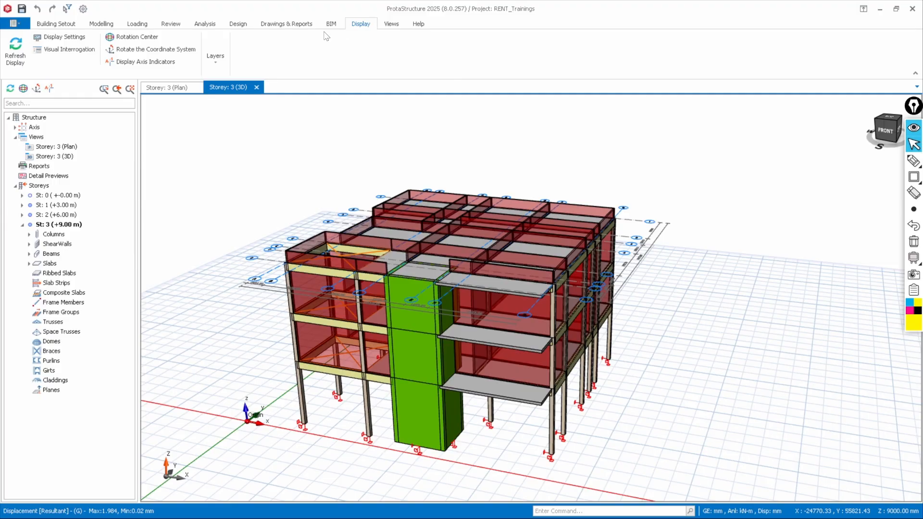
click(81, 50)
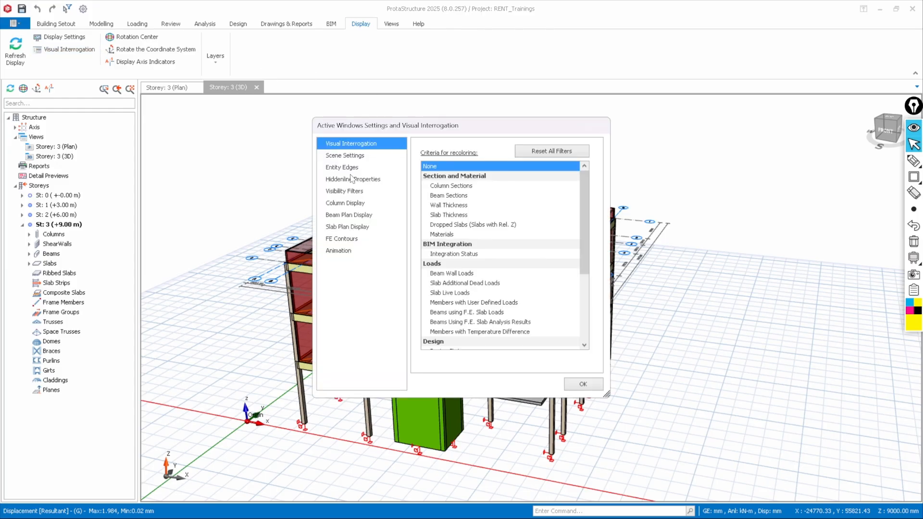
scroll(444, 206, down, 3)
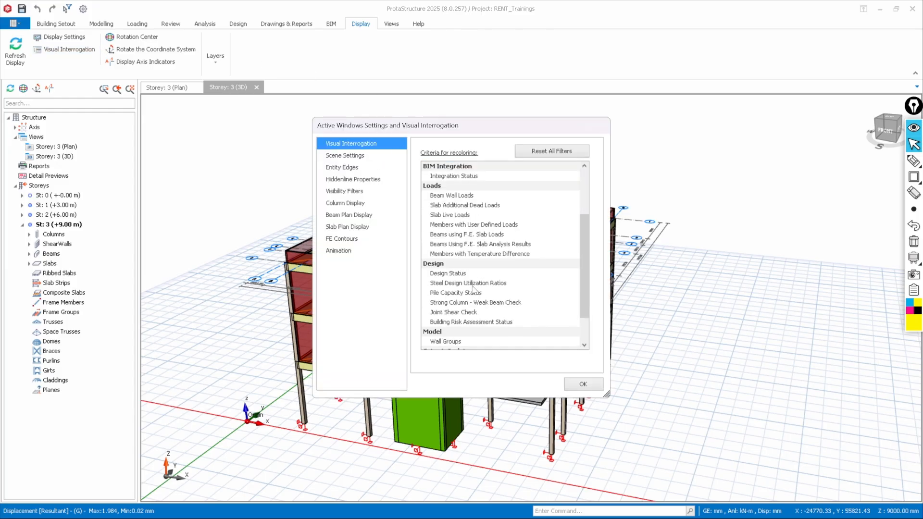
click(452, 274)
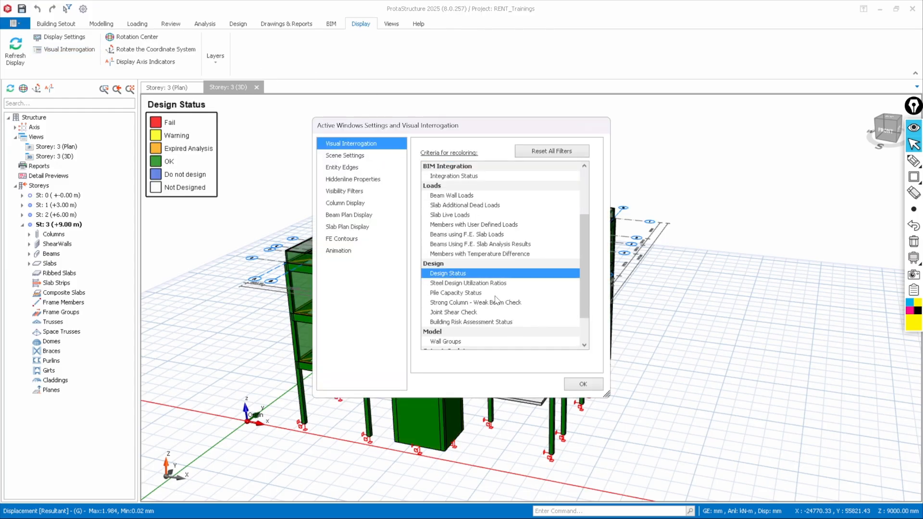
click(583, 384)
Examine the members' design status colours from the rear and side of the building, including the details of the red ground-storey column
middle_drag(701, 255, 305, 254)
mouse_move(588, 375)
middle_down()
mouse_move(518, 346)
mouse_move(432, 347)
middle_up()
scroll(596, 403, up, 2)
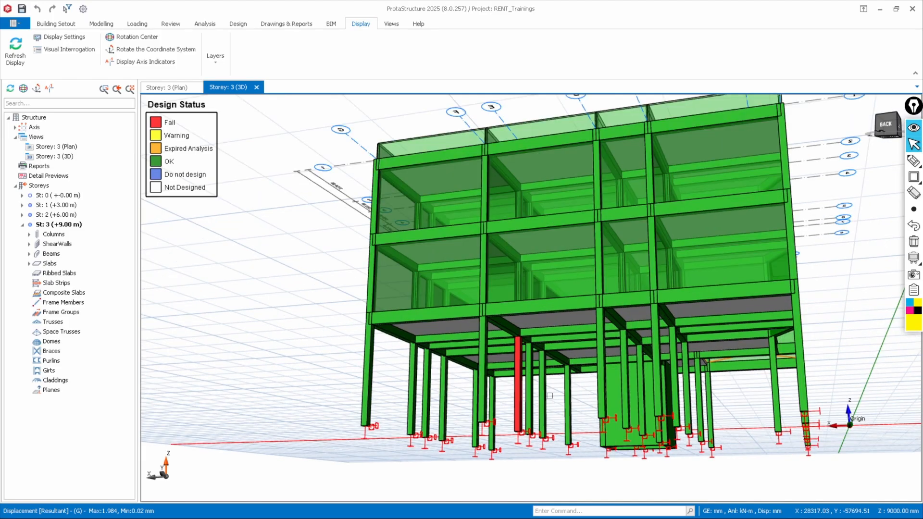
scroll(550, 396, up, 3)
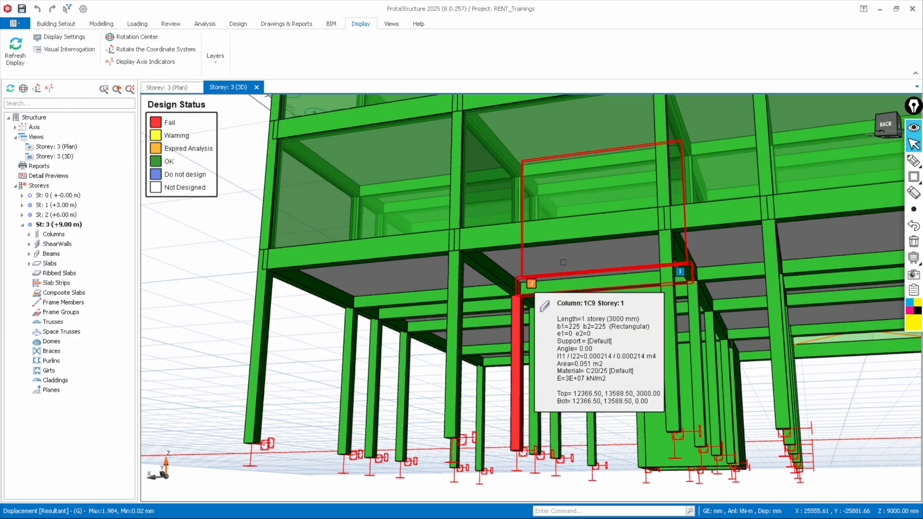
scroll(548, 280, down, 2)
mouse_move(548, 280)
middle_down()
mouse_move(672, 266)
mouse_move(662, 278)
mouse_move(610, 279)
mouse_move(634, 272)
middle_up()
scroll(634, 273, down, 1)
scroll(621, 231, down, 1)
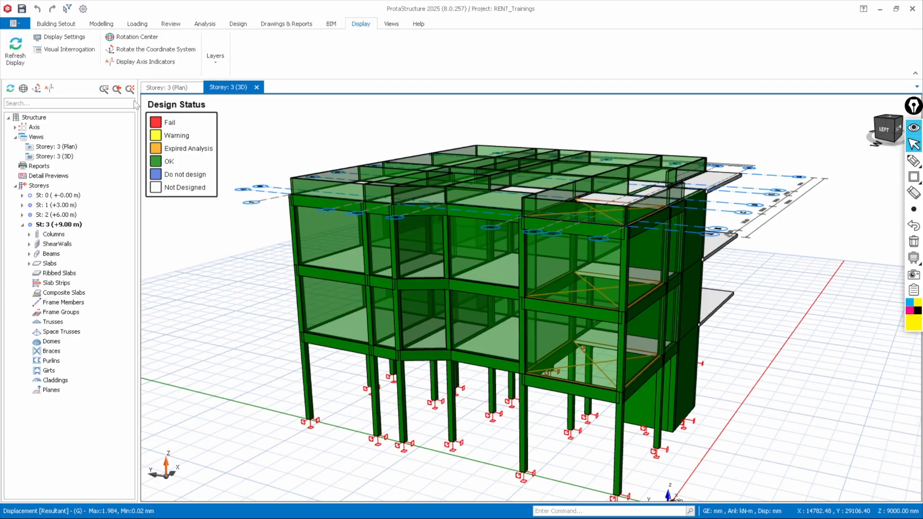
key(ctrl+shift+2)
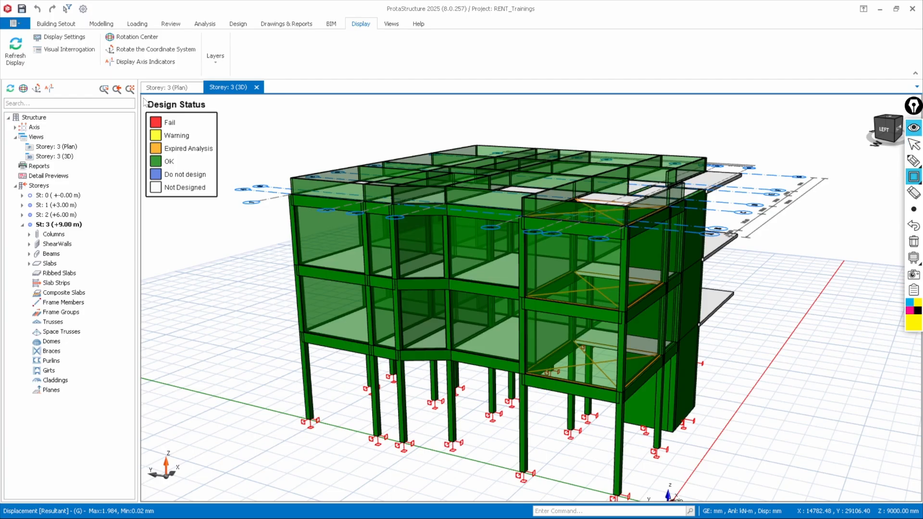
drag(144, 96, 227, 200)
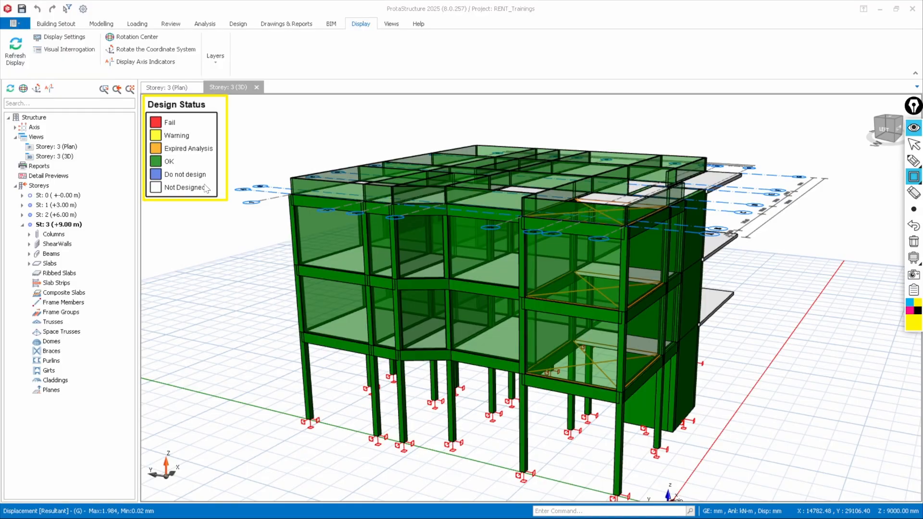
key(ctrl+shift+6)
key(ctrl+shift+2)
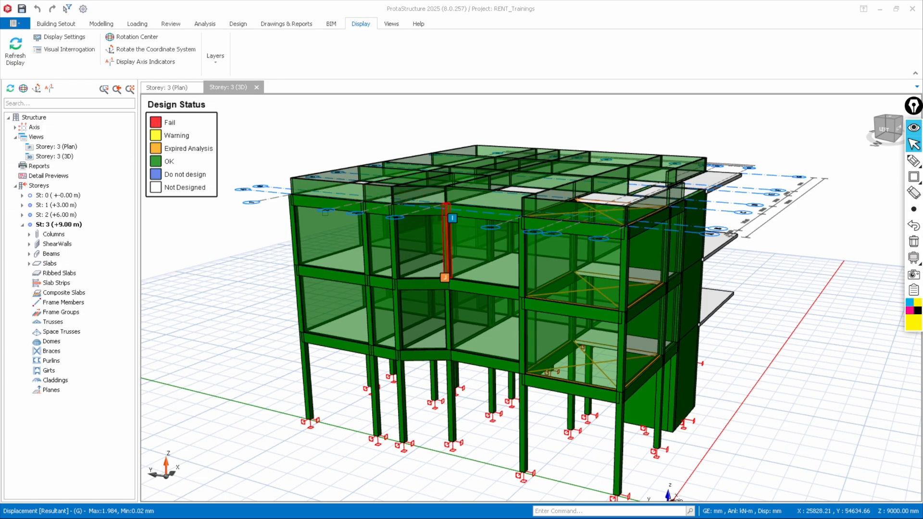
Examine the design status of the slabs, beams, columns and shearwall core by viewing the building from several sides and from above
scroll(294, 198, up, 2)
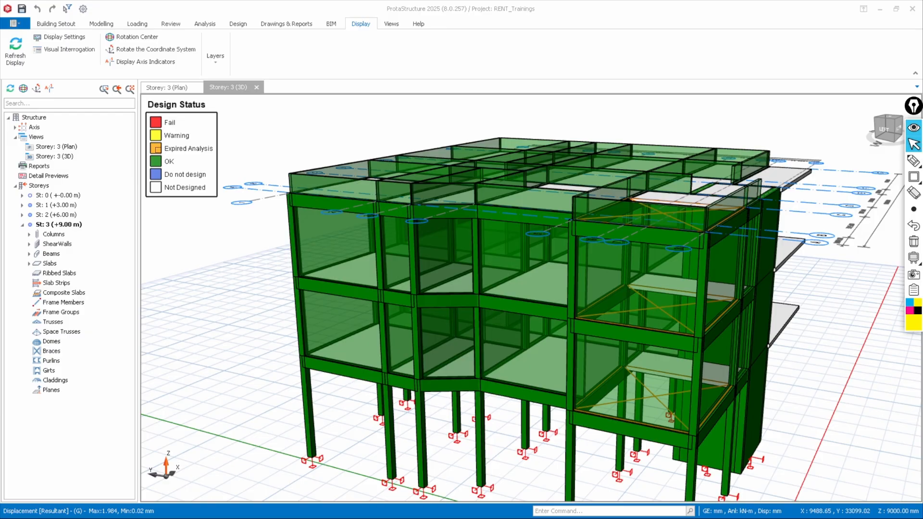
middle_drag(659, 266, 237, 145)
scroll(318, 157, down, 3)
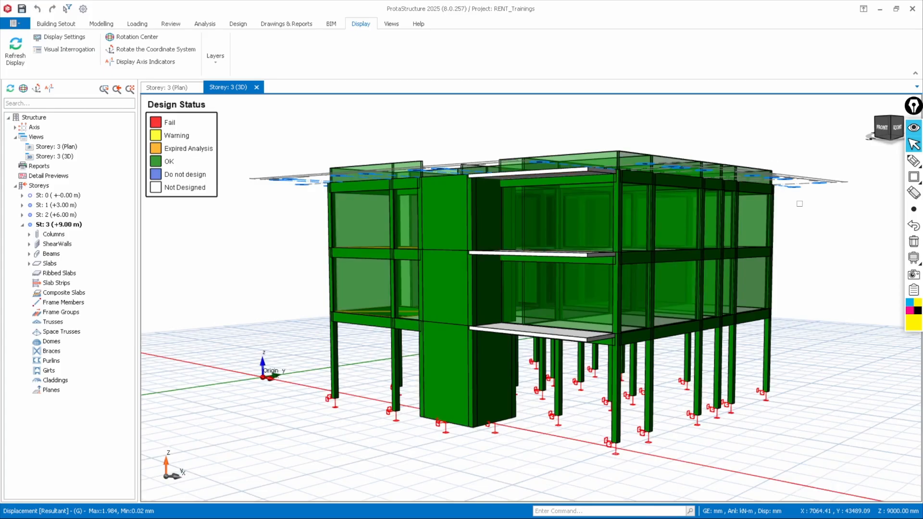
mouse_move(799, 204)
middle_down()
mouse_move(698, 216)
mouse_move(750, 193)
mouse_move(573, 174)
mouse_move(573, 187)
middle_up()
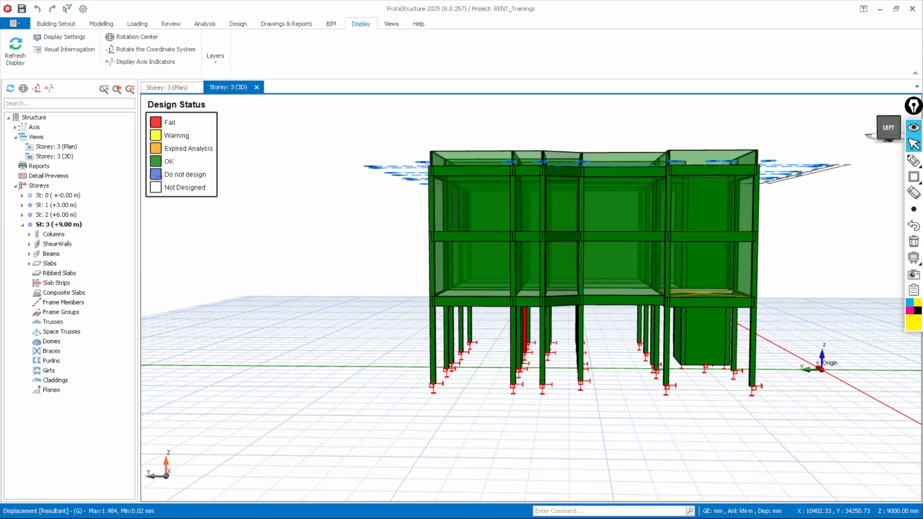
middle_drag(572, 187, 692, 171)
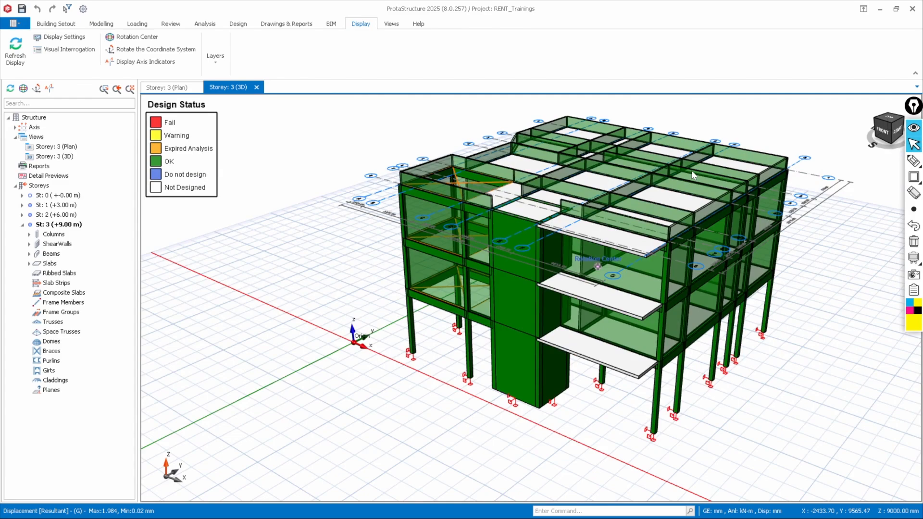
middle_click(692, 170)
middle_click(692, 170)
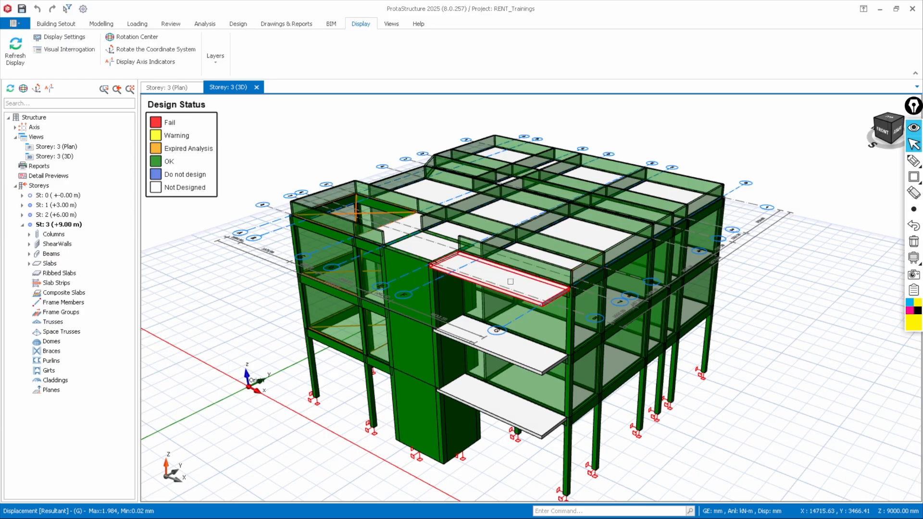
mouse_move(510, 281)
middle_down()
mouse_move(768, 250)
mouse_move(659, 230)
mouse_move(415, 239)
middle_up()
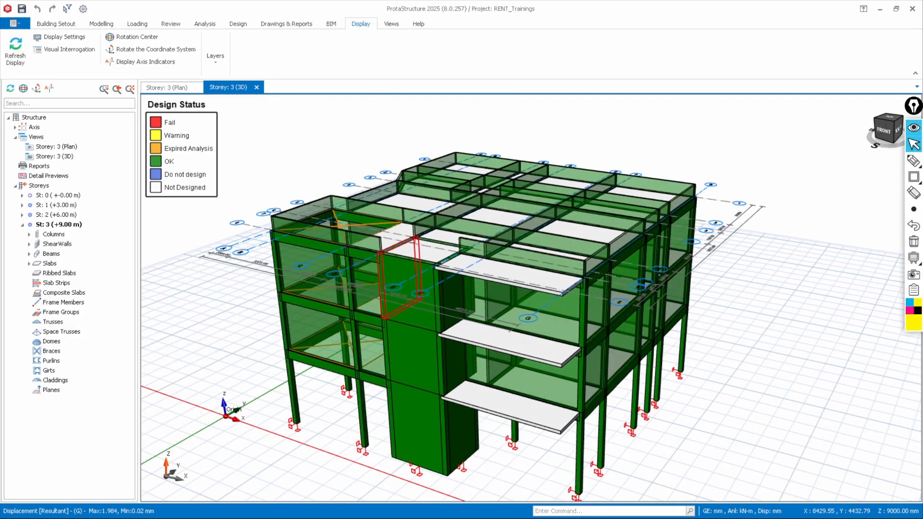
mouse_move(414, 239)
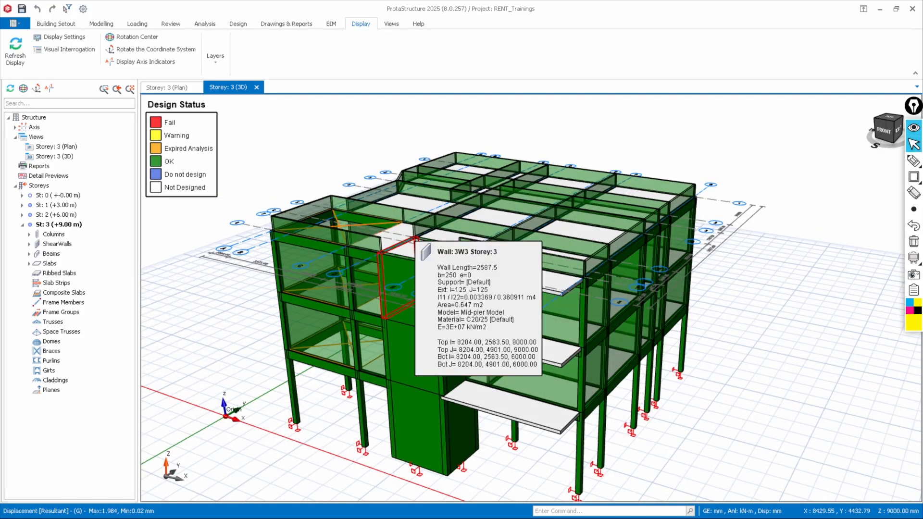
scroll(548, 222, down, 1)
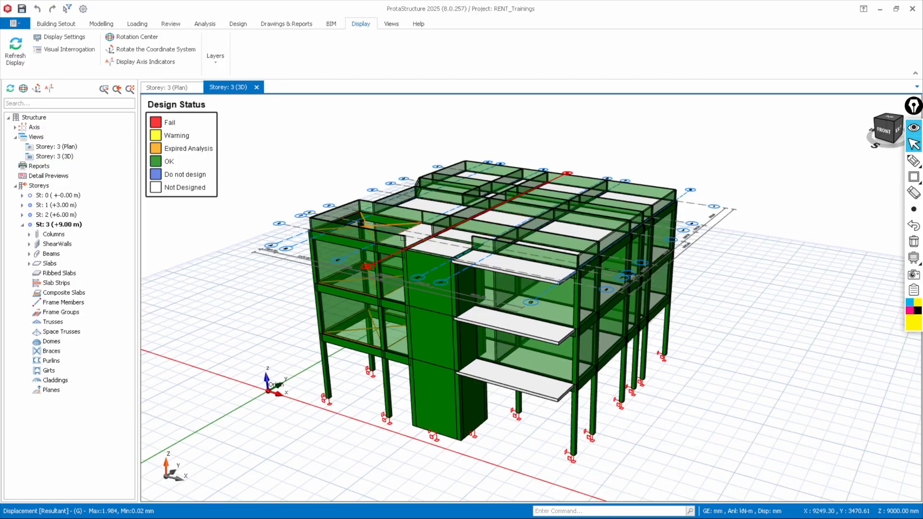
mouse_move(393, 230)
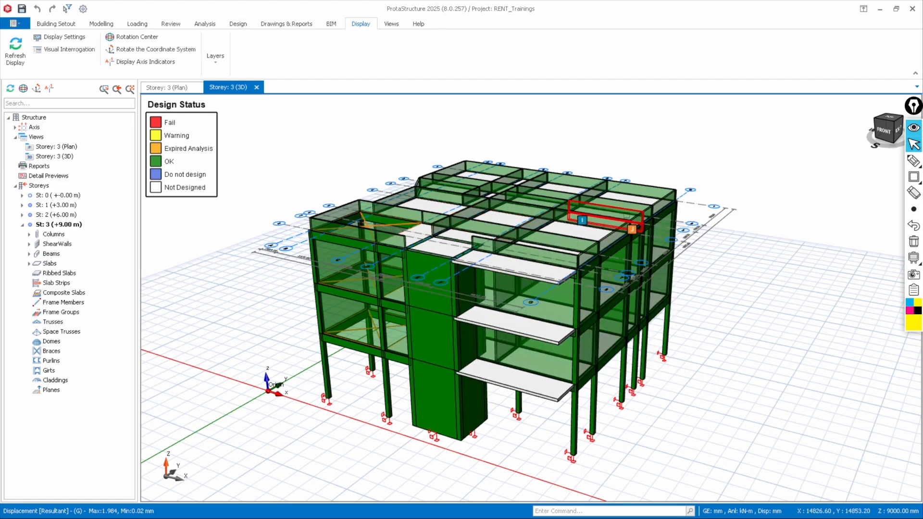
Identify the red ground-storey column from the rear of the building by reading its details, then leave it unselected
mouse_move(697, 318)
middle_down()
mouse_move(589, 315)
mouse_move(588, 303)
mouse_move(595, 306)
middle_up()
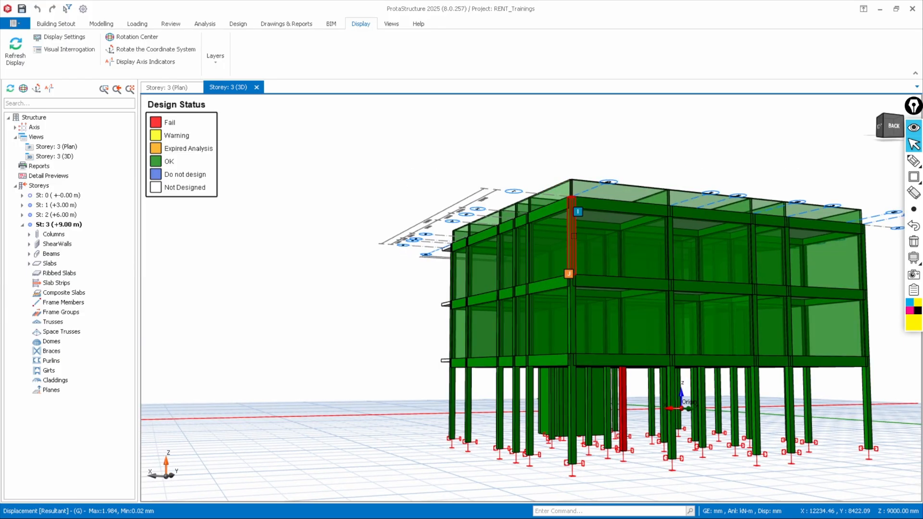
mouse_move(628, 201)
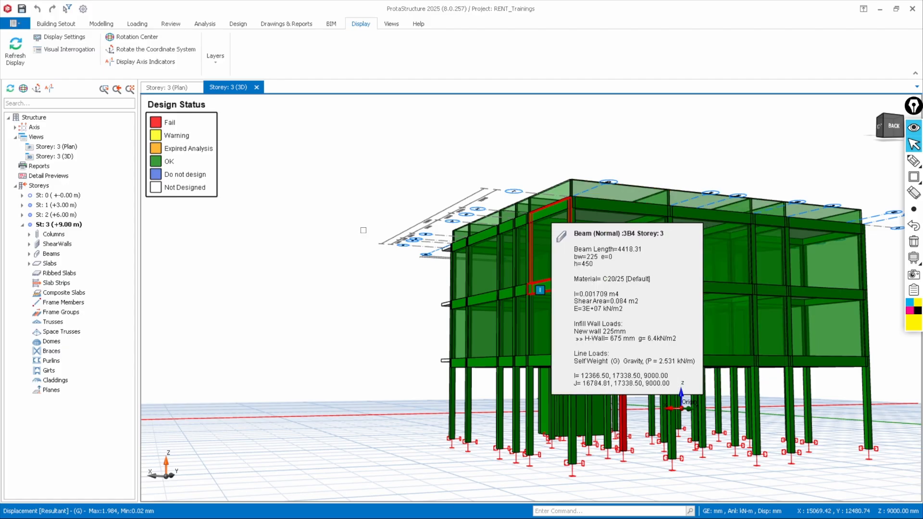
scroll(320, 255, down, 2)
scroll(607, 321, up, 1)
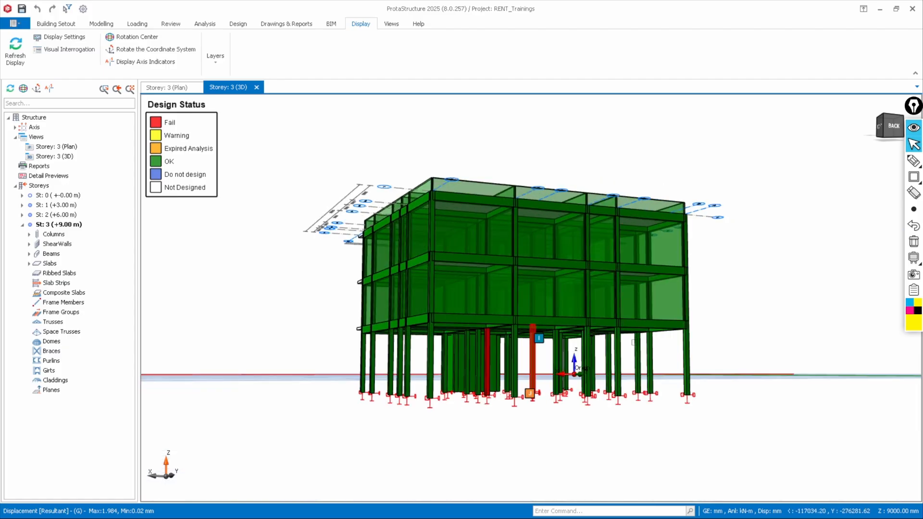
middle_drag(615, 351, 570, 348)
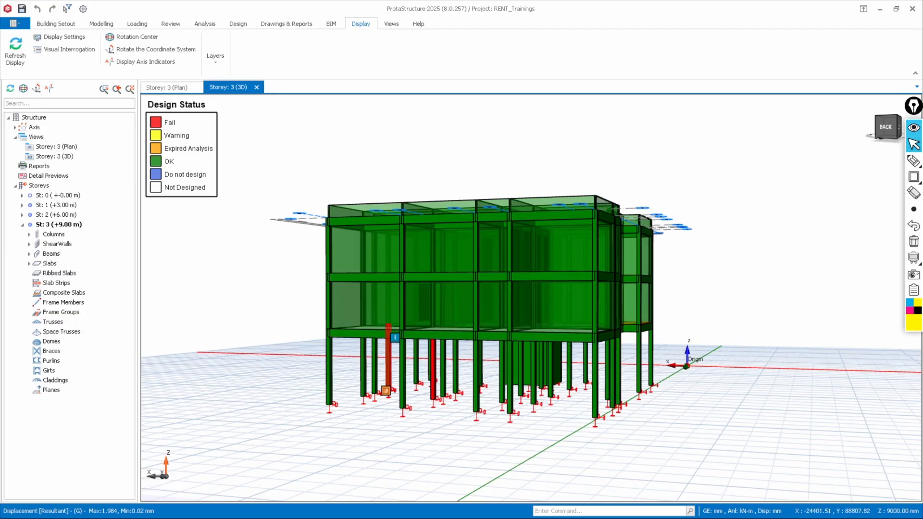
mouse_move(434, 366)
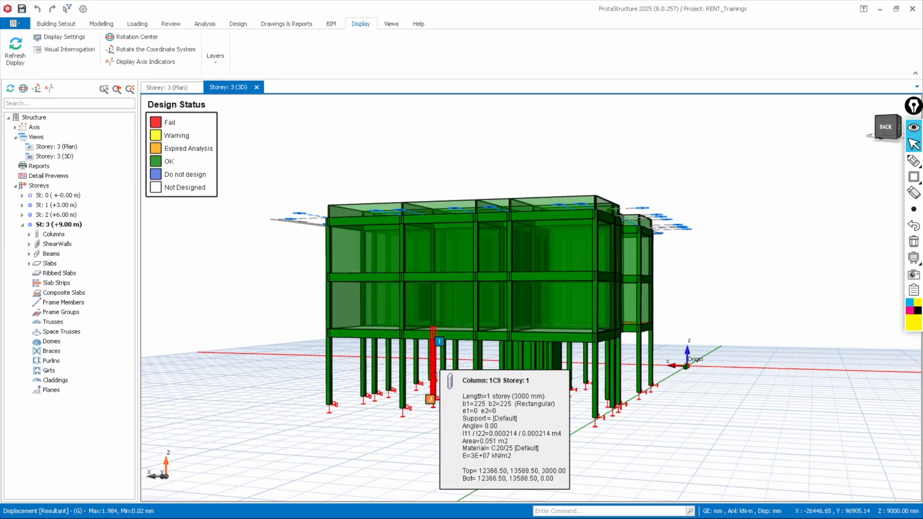
click(434, 366)
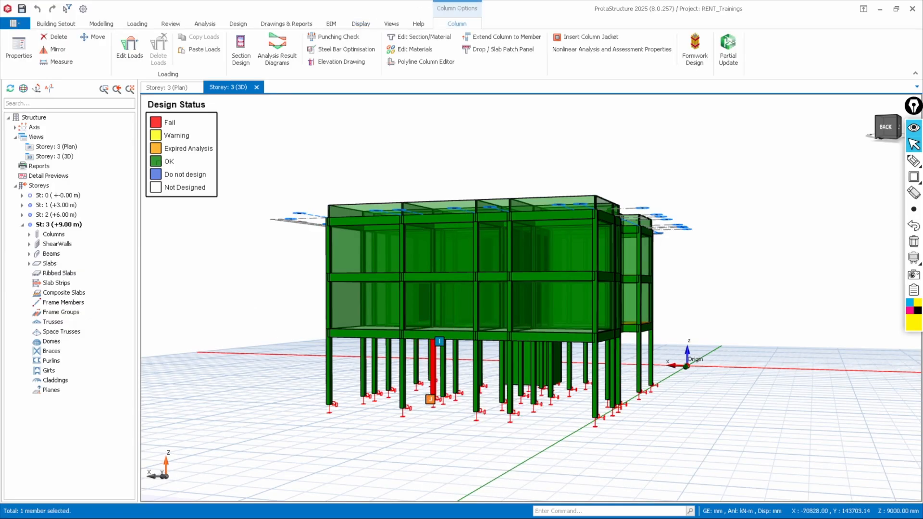
key(Escape)
Switch to the plan view, make Storey 1 the current storey and list its columns in the structure tree
click(173, 89)
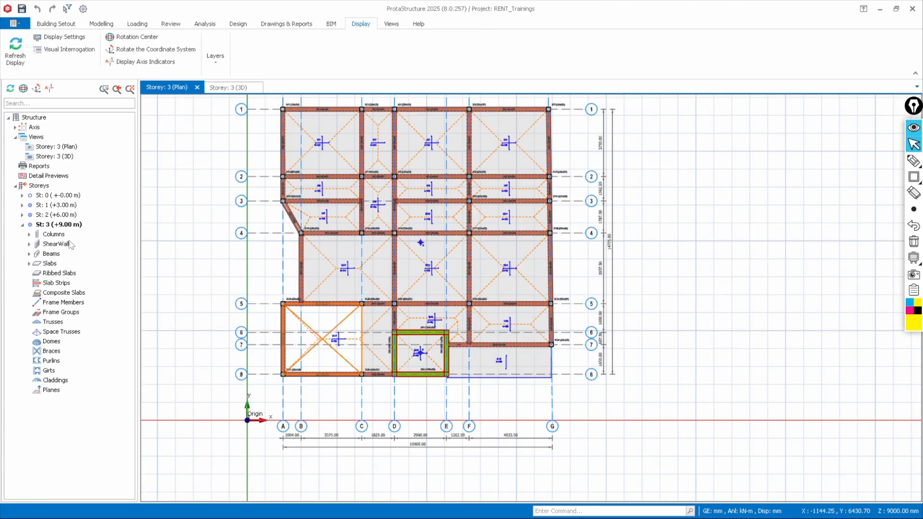
click(24, 206)
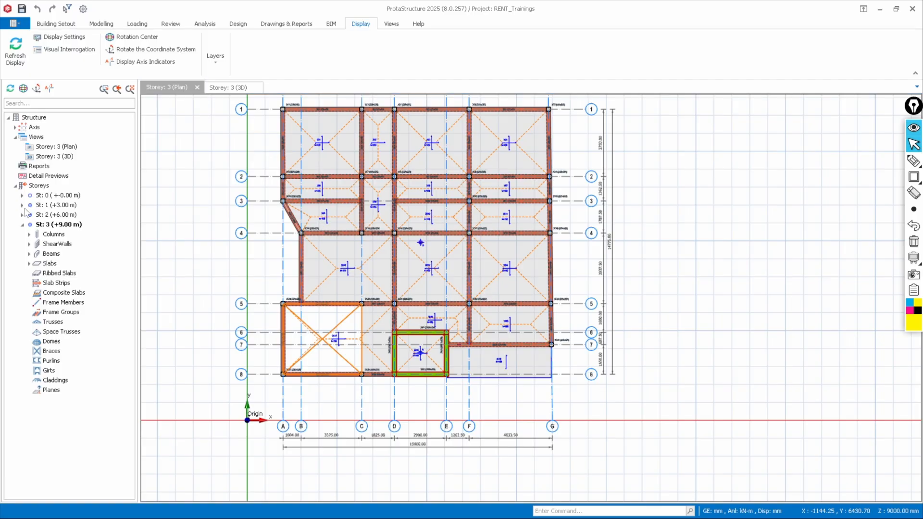
double_click(56, 207)
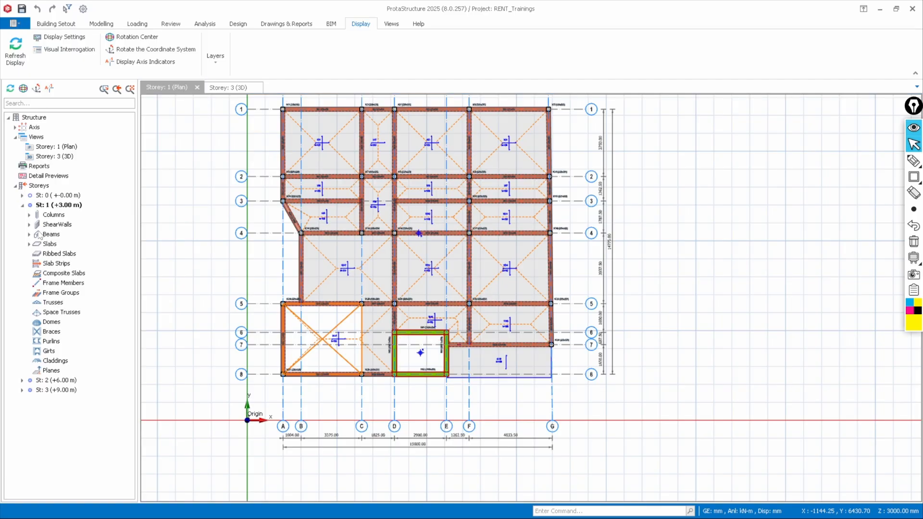
click(29, 215)
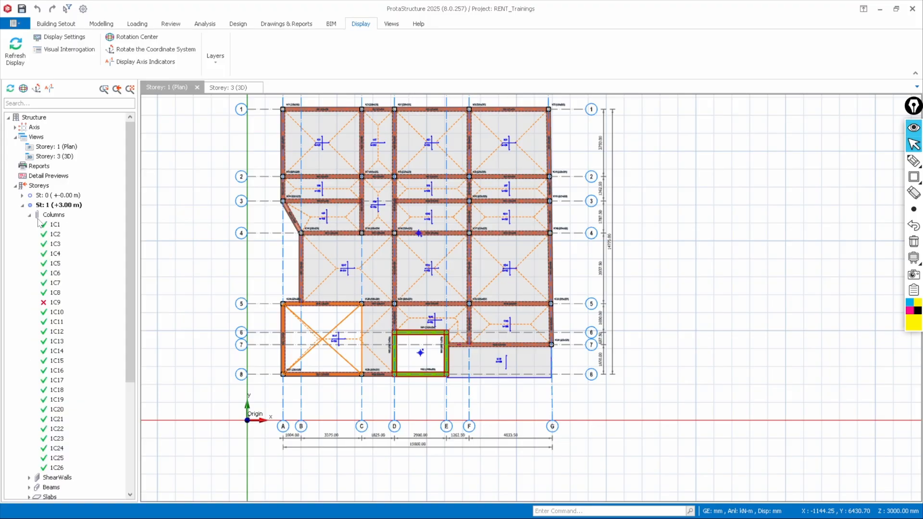
Open the reinforcement design of failing Storey 1 column 1C9 and run the interactive design on its current section
click(53, 304)
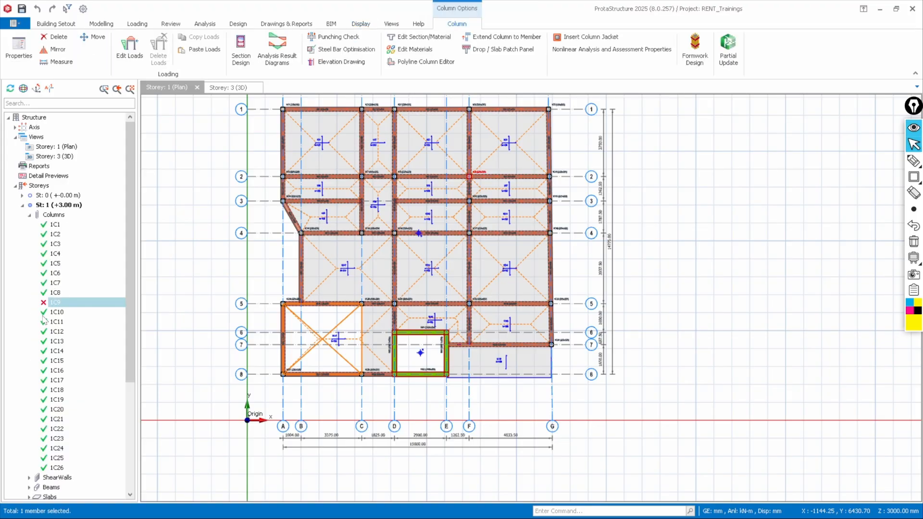
mouse_move(355, 109)
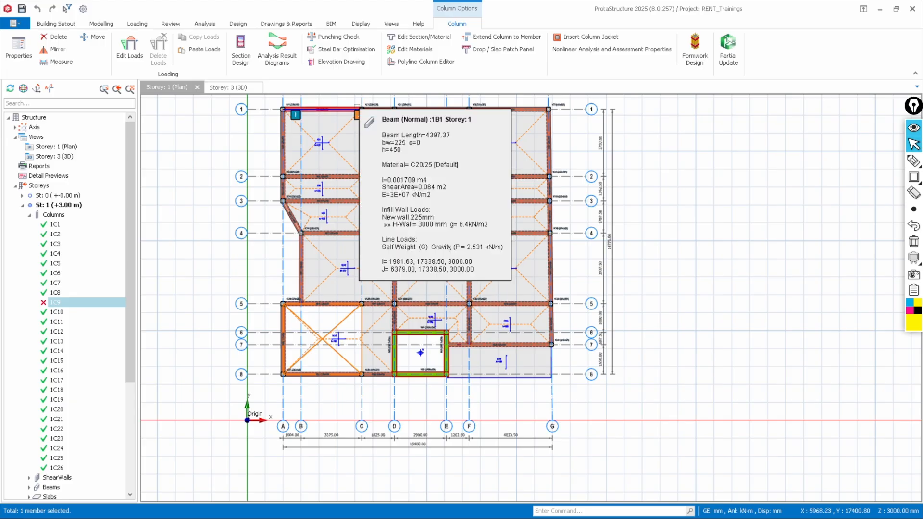
click(242, 65)
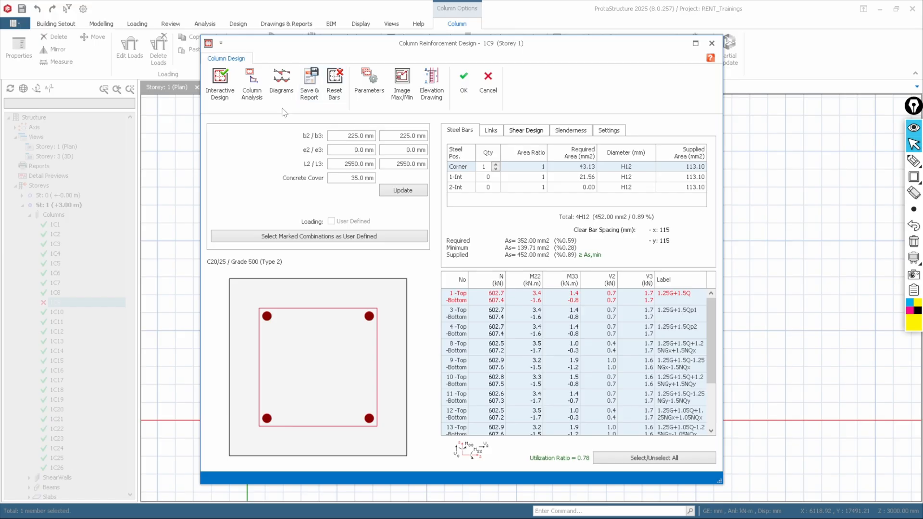
click(217, 91)
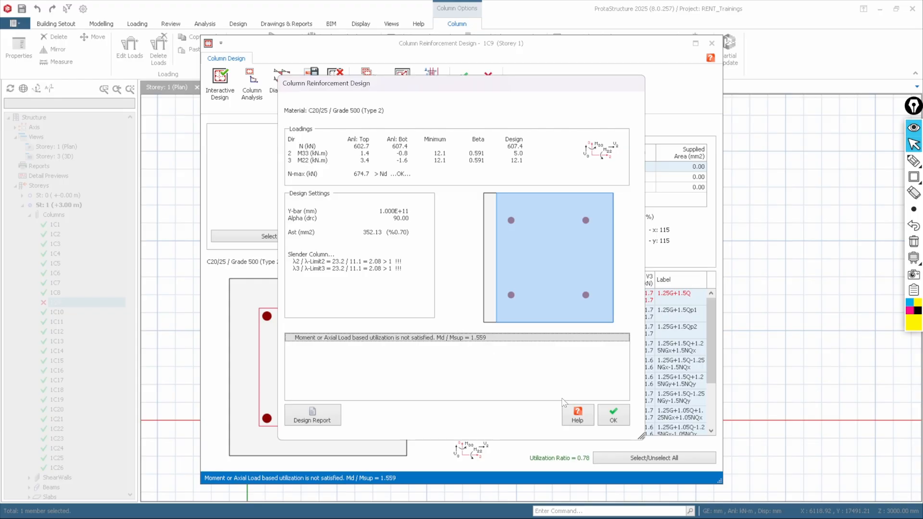
click(610, 419)
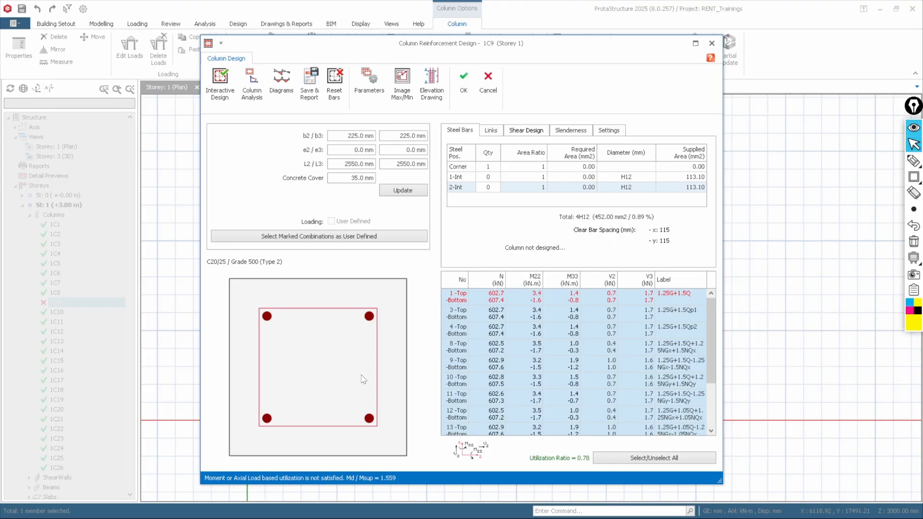
Set both section dimensions b2 and b3 of column 1C9 to 300 mm
click(356, 136)
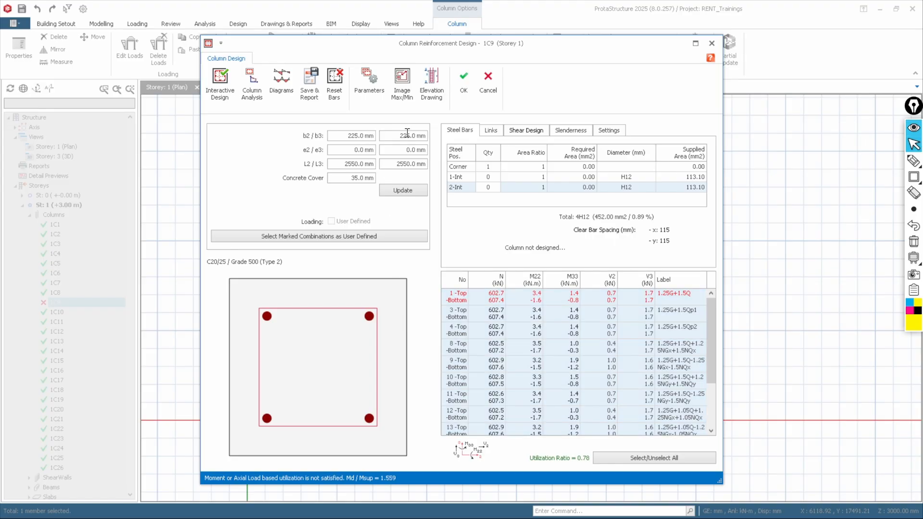
text(3)
click(408, 137)
key(BackSpace)
key(BackSpace)
key(BackSpace)
text(30)
Rerun the interactive design of column 1C9 and examine its N-M and M22-M33 interaction diagrams
click(231, 94)
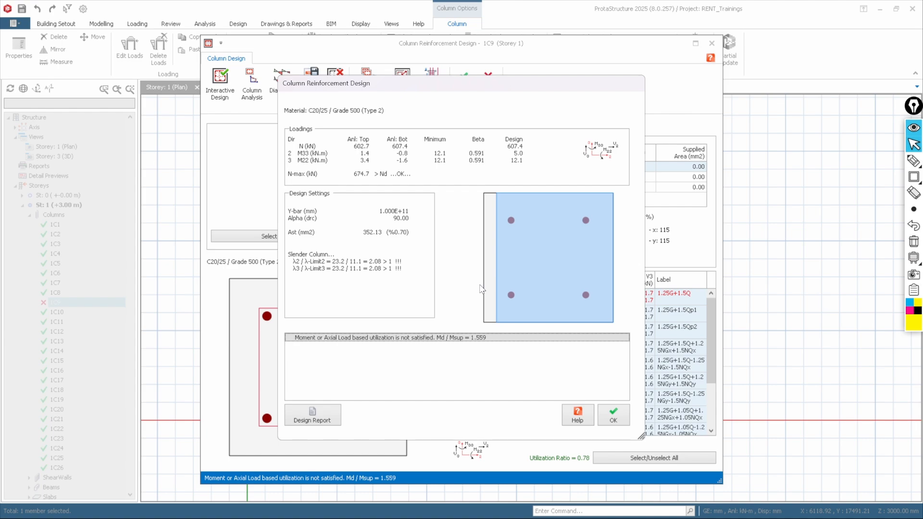
click(614, 417)
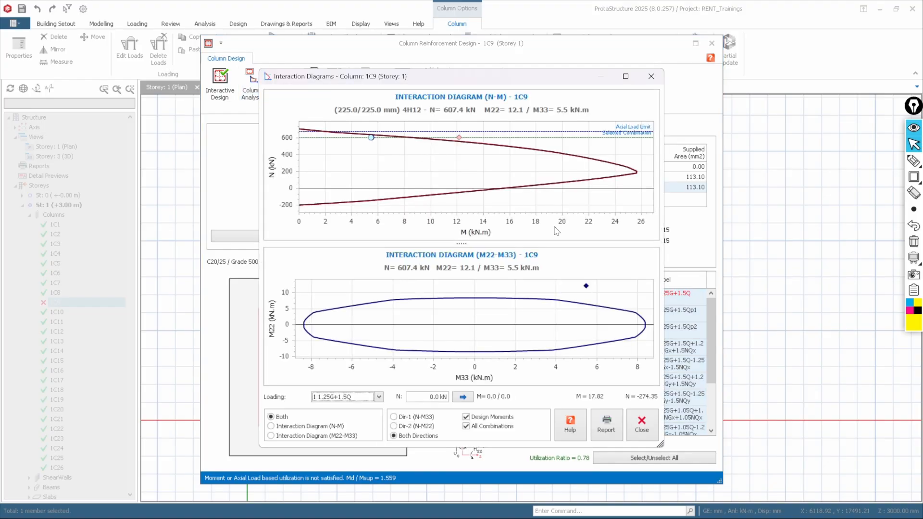
click(642, 425)
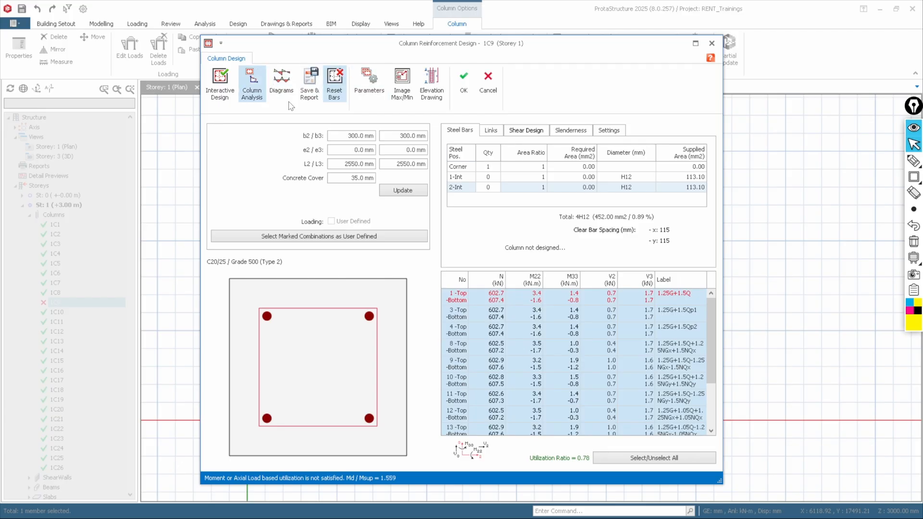
Set the 1-Int and 2-Int steel bar quantities of column 1C9 to 1 each, keeping the H12 diameter
click(625, 167)
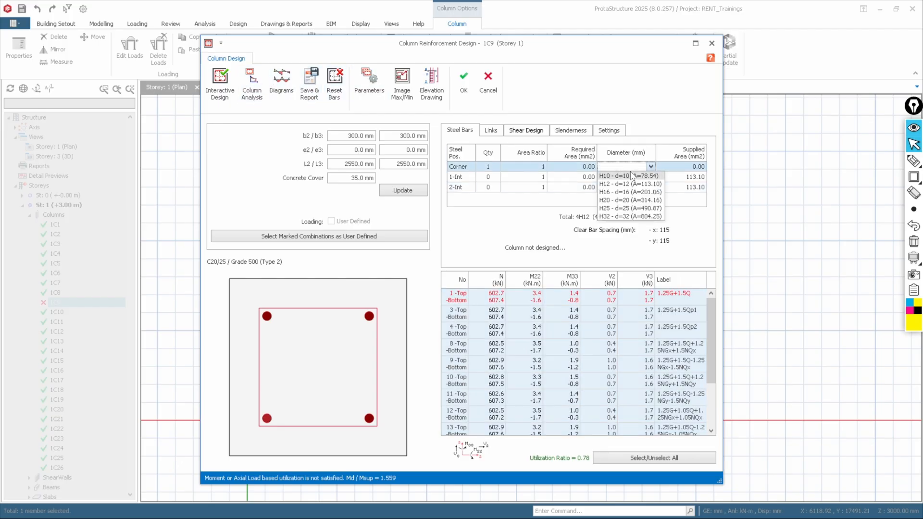
click(499, 167)
click(497, 177)
click(496, 176)
click(496, 188)
click(496, 185)
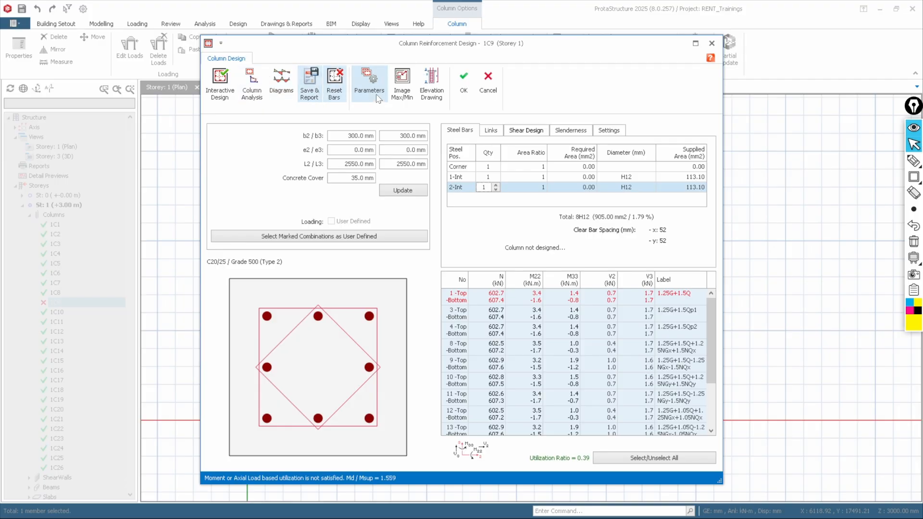
Change the column's design method to Fixed Bar Layout Method in the design parameters
click(378, 98)
click(401, 237)
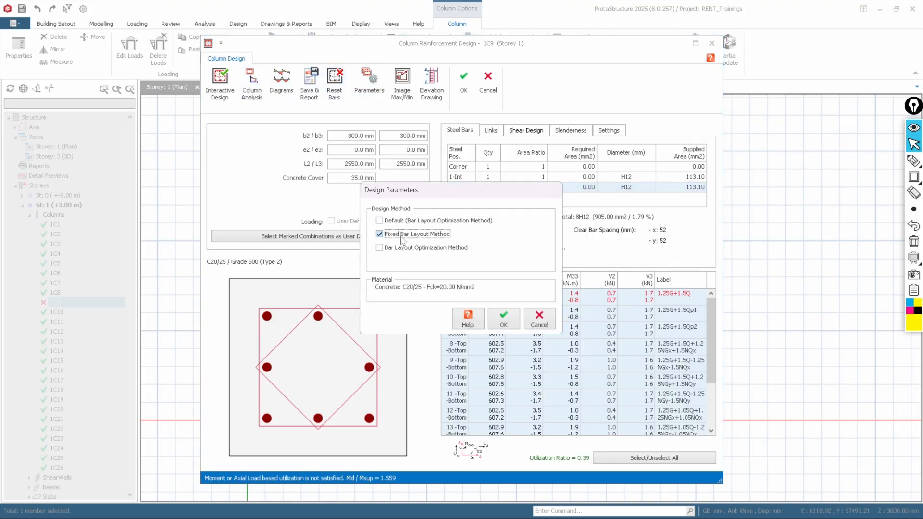
click(502, 322)
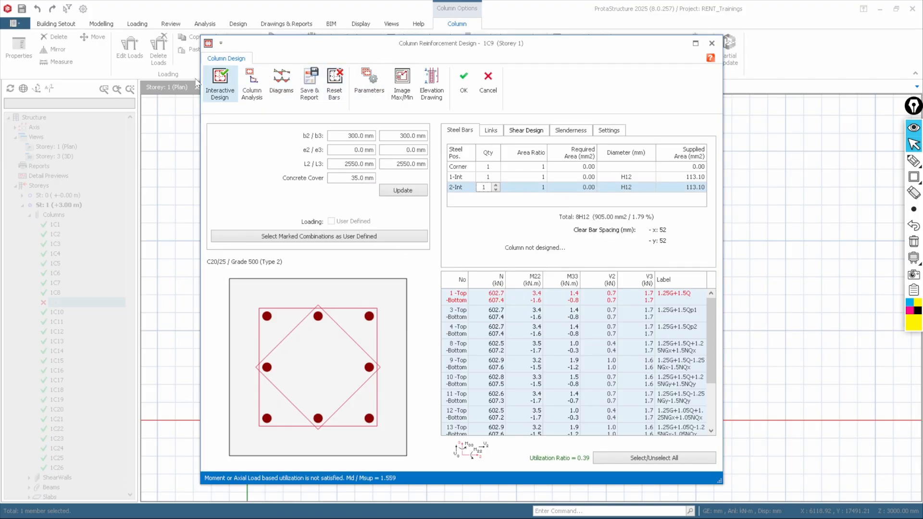
Run the interactive design of column 1C9 with the 8H12 bar layout and accept the column design
click(220, 85)
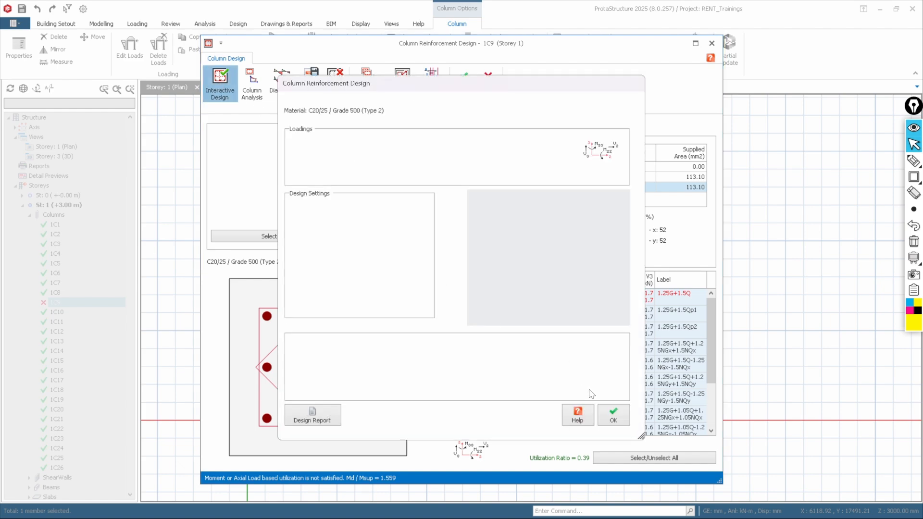
click(612, 416)
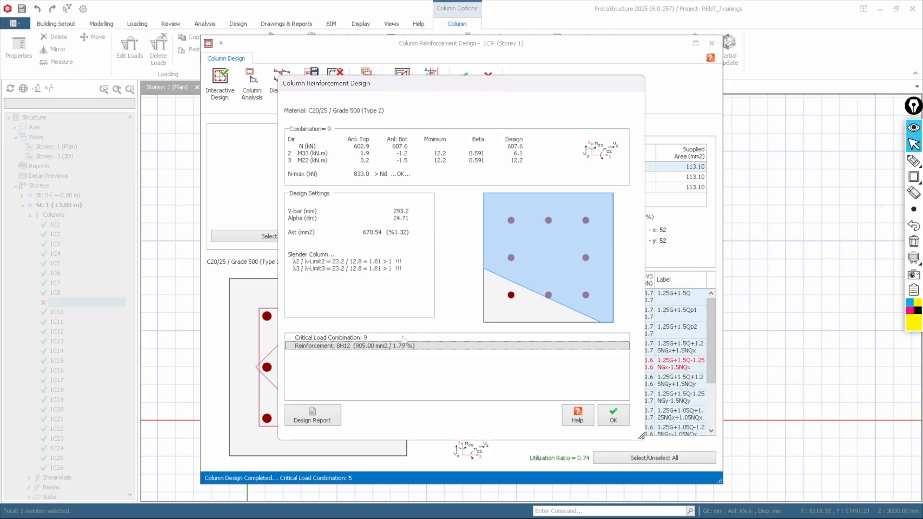
click(609, 417)
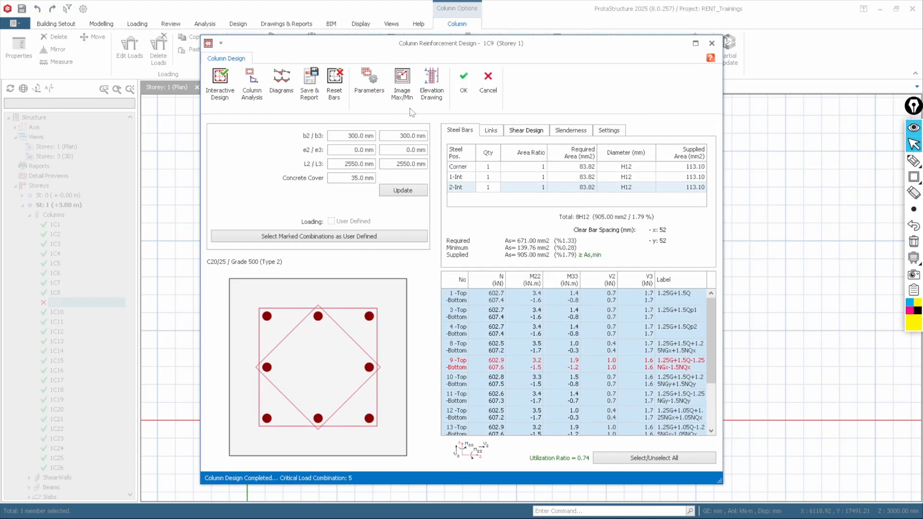
click(463, 92)
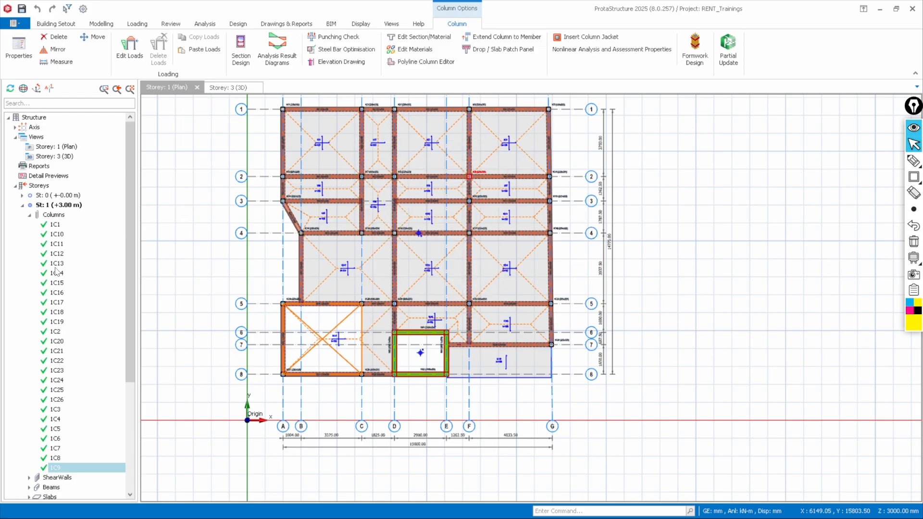
Inspect the red ground-storey column's design status and details in the 3D view, then leave it unselected
scroll(63, 310, down, 2)
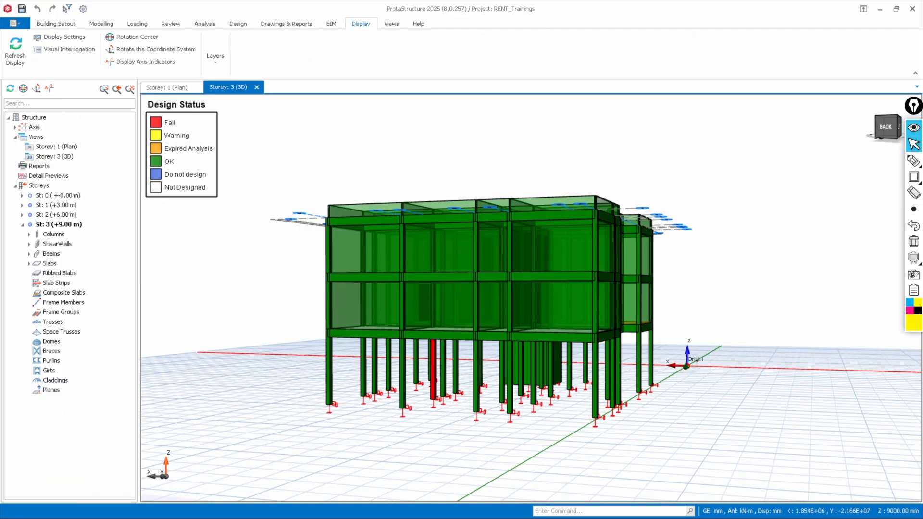
scroll(496, 336, up, 2)
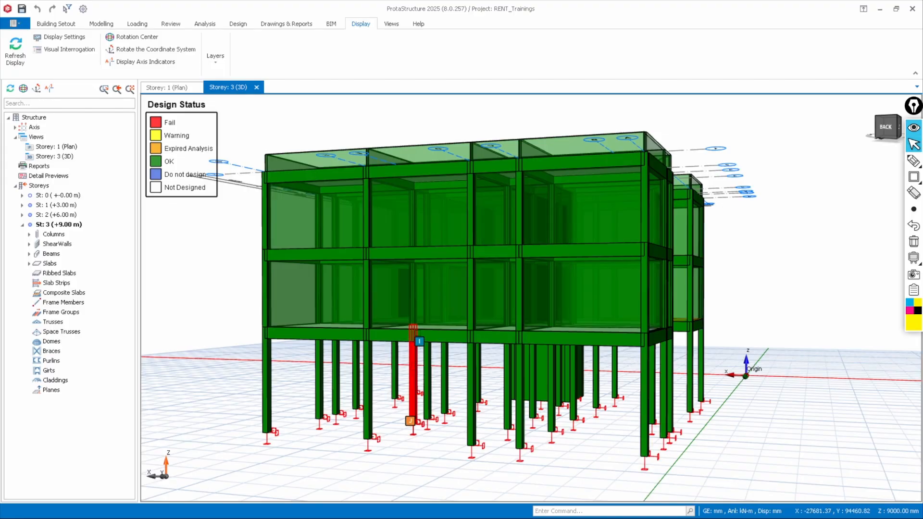
scroll(413, 339, up, 3)
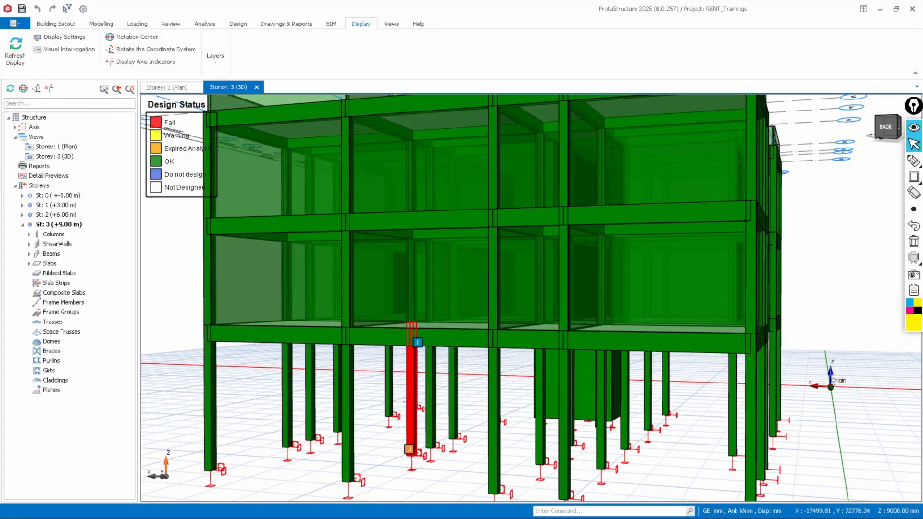
click(407, 396)
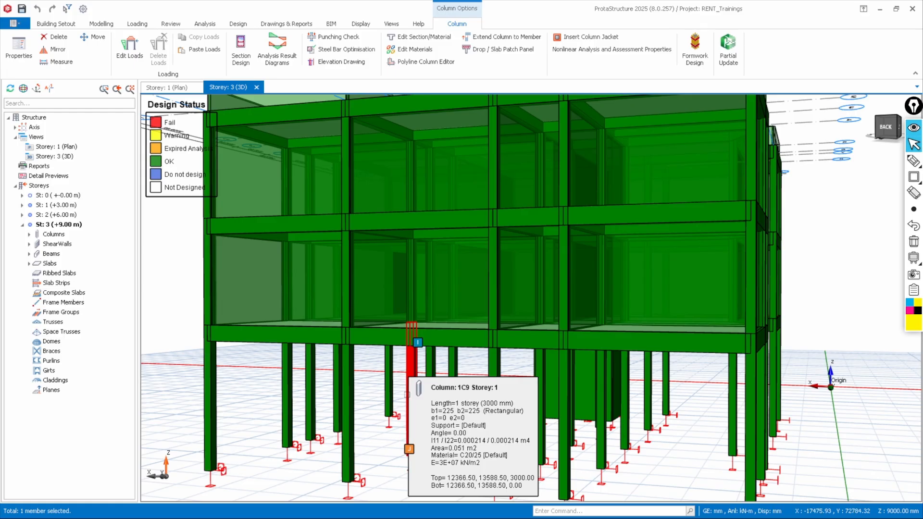
scroll(414, 341, down, 3)
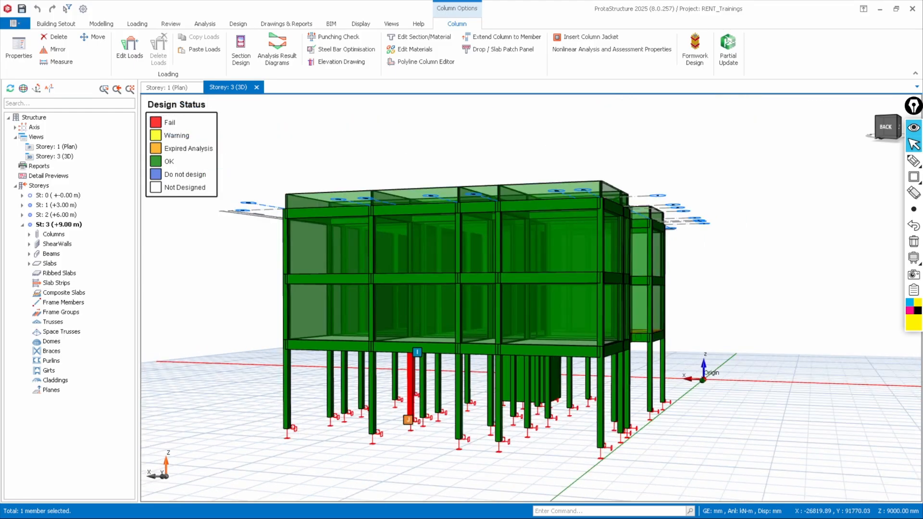
key(Escape)
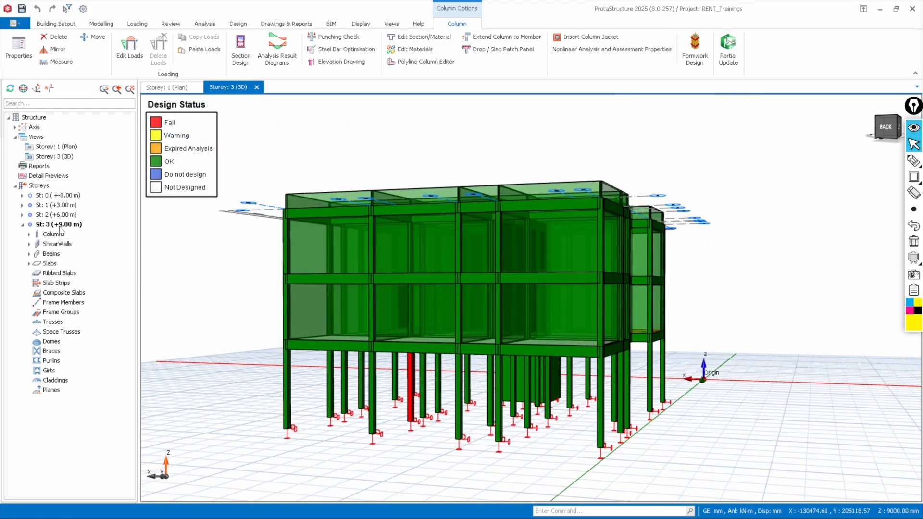
Make Storey 1 the current storey and check the design status marks of all its columns in the structure tree
click(22, 224)
click(48, 205)
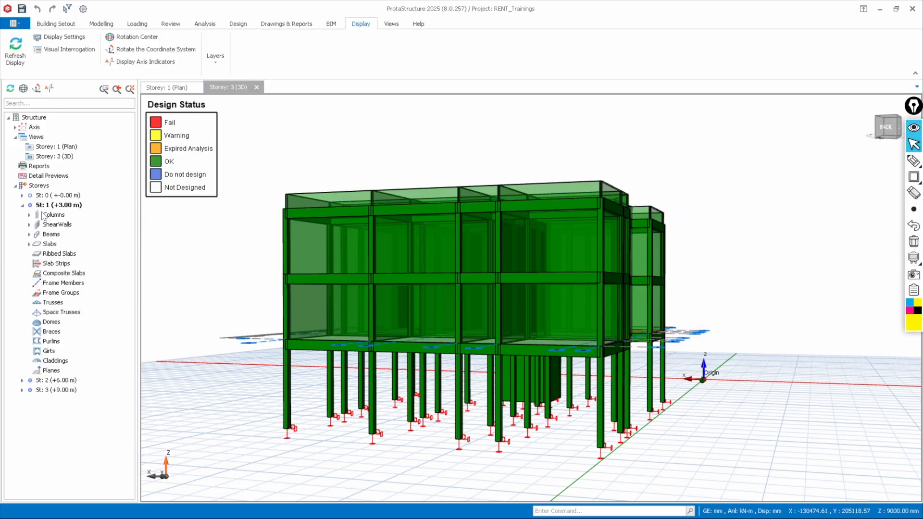
click(29, 215)
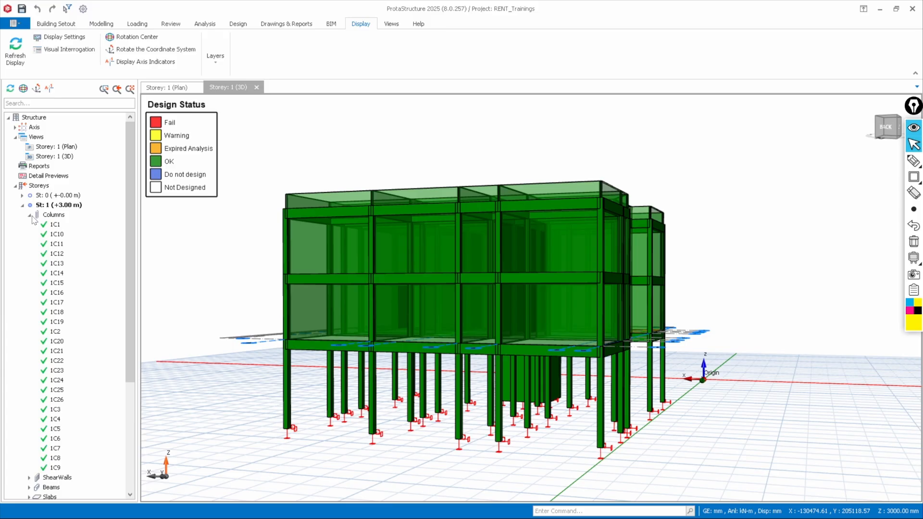
scroll(58, 277, down, 3)
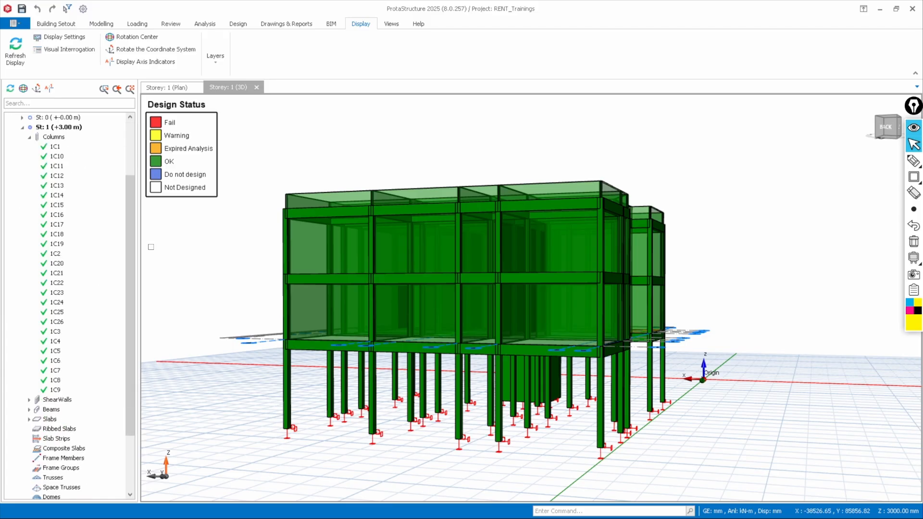
scroll(448, 338, up, 5)
scroll(447, 338, down, 5)
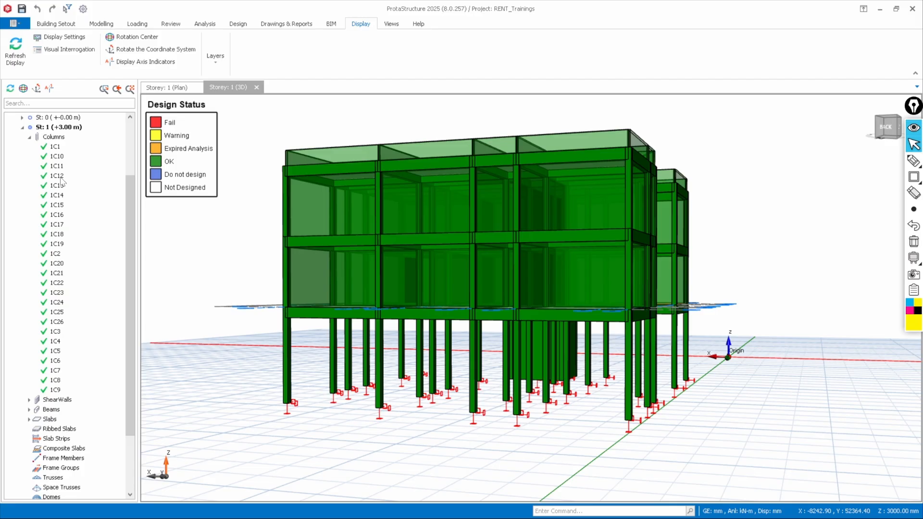
click(29, 137)
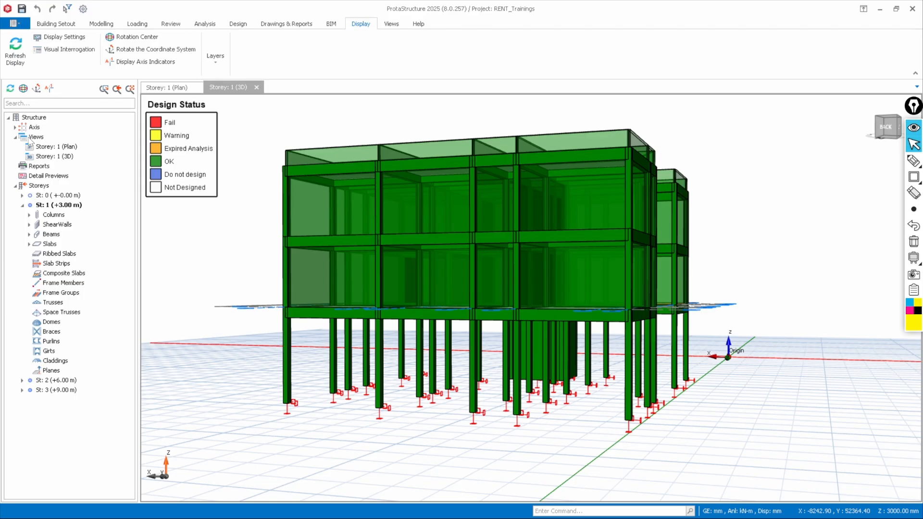
Examine the members' design status colours in 3D from the rear, side and front of the building
scroll(361, 281, down, 1)
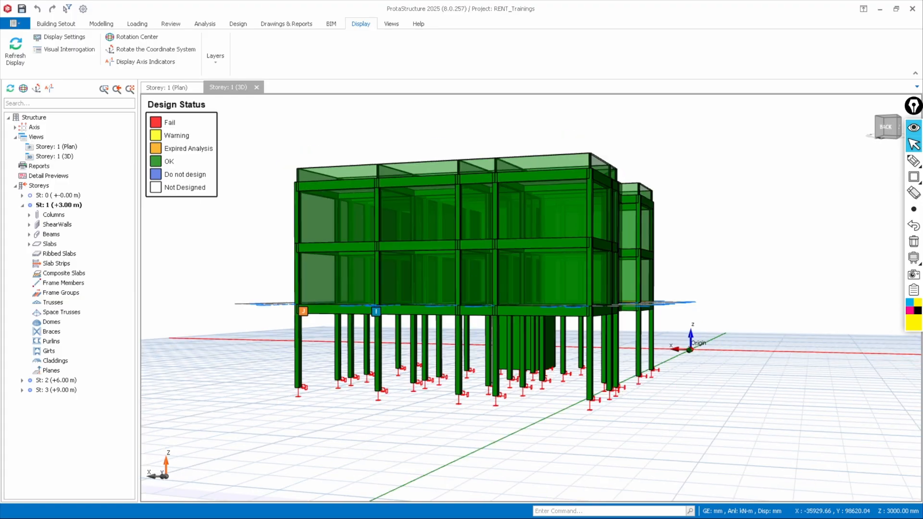
mouse_move(618, 222)
middle_down()
mouse_move(521, 241)
mouse_move(395, 227)
mouse_move(586, 232)
mouse_move(486, 228)
mouse_move(628, 199)
mouse_move(430, 211)
middle_up()
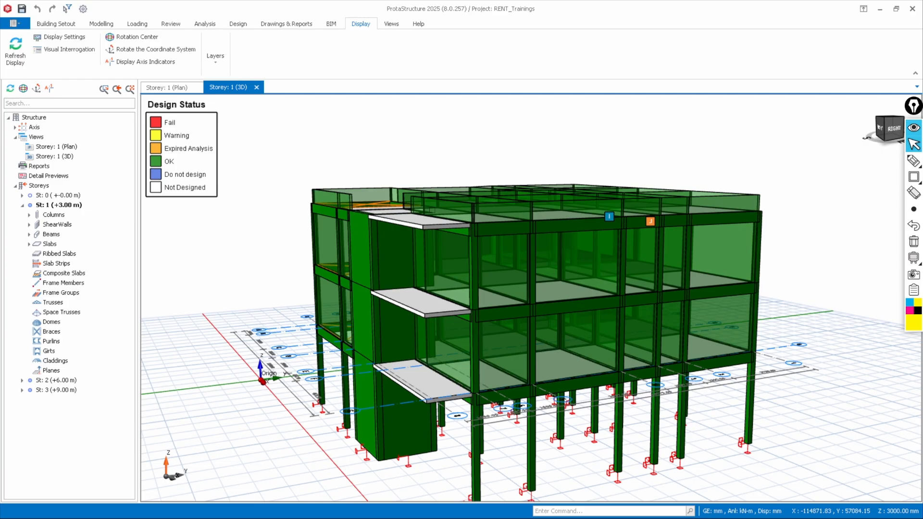
middle_drag(558, 373, 424, 371)
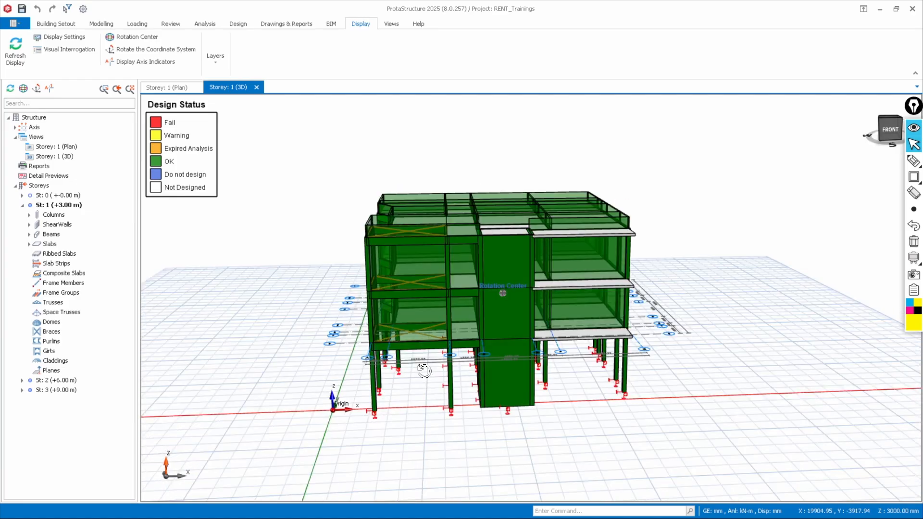
middle_drag(424, 370, 375, 349)
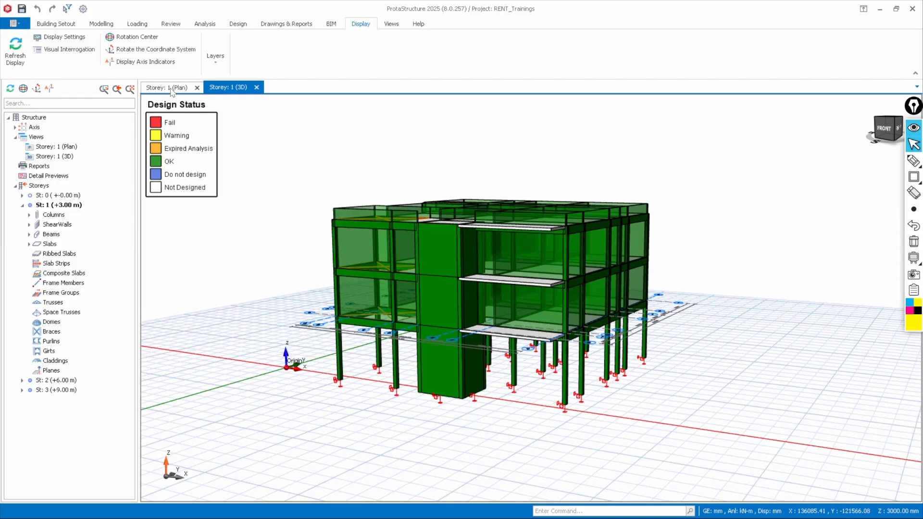
Switch to the plan view and make Storey 0 the current storey
click(168, 87)
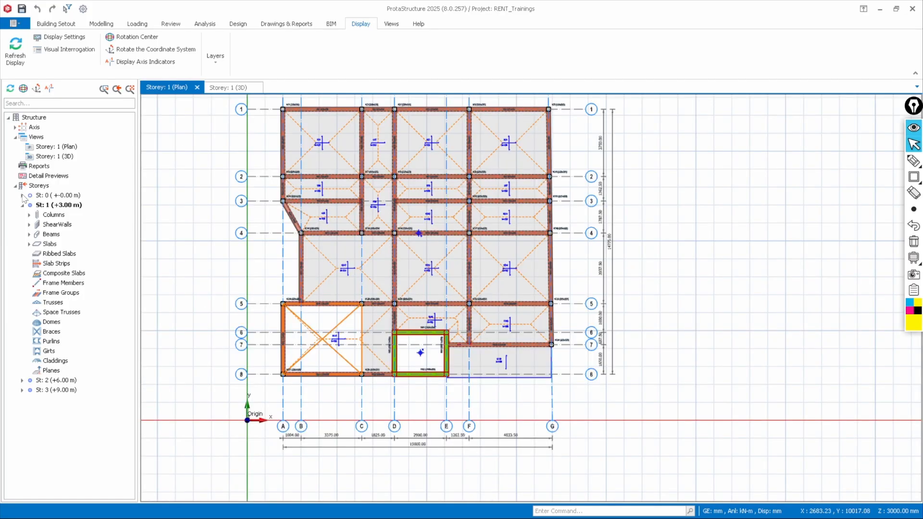
double_click(57, 196)
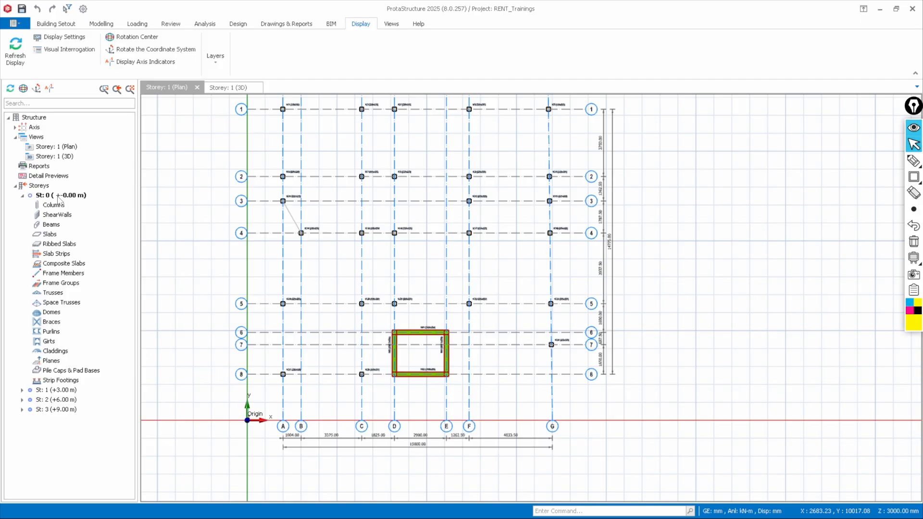
scroll(314, 311, down, 2)
scroll(313, 219, up, 1)
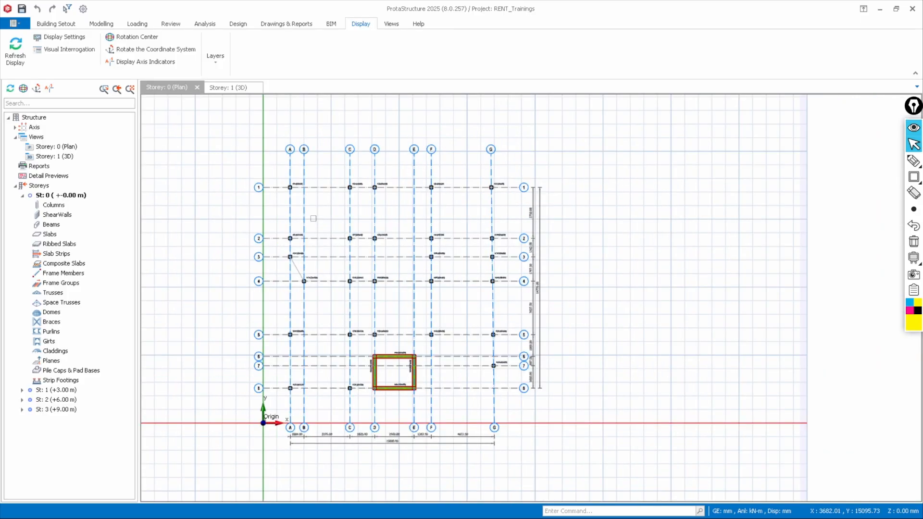
Inspect the section details of column 1C1 on the Storey 0 plan, then leave it unselected
scroll(273, 204, up, 2)
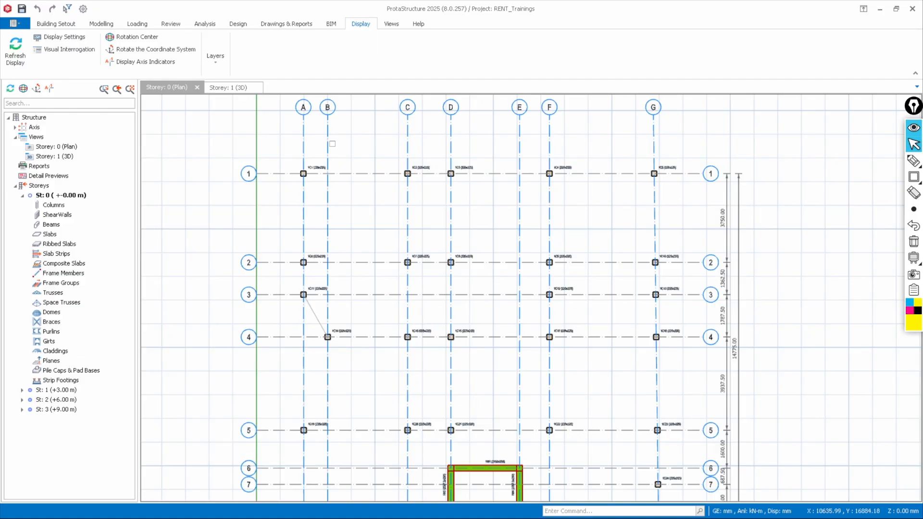
mouse_move(313, 167)
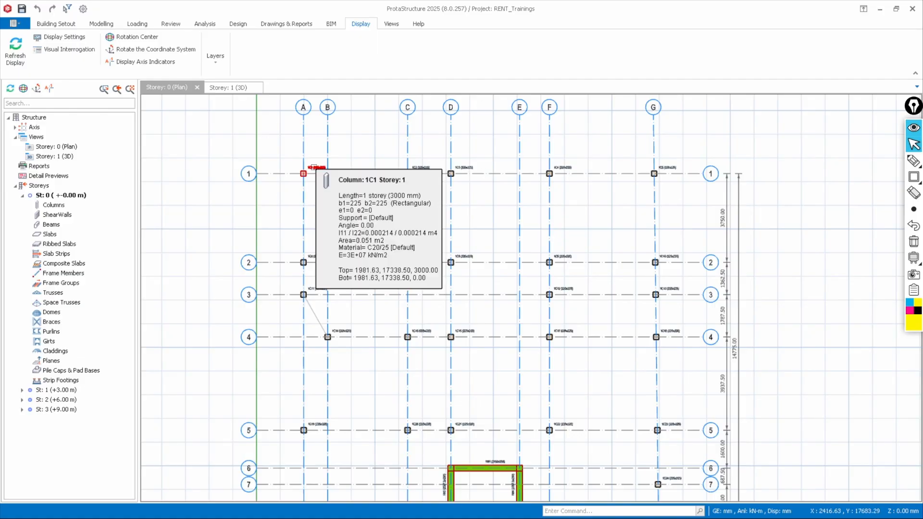
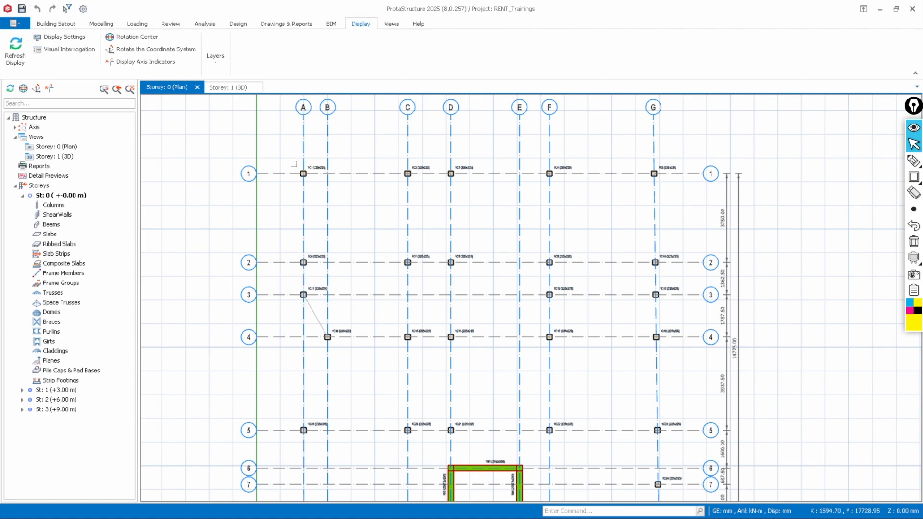
scroll(292, 158, up, 3)
scroll(311, 202, down, 5)
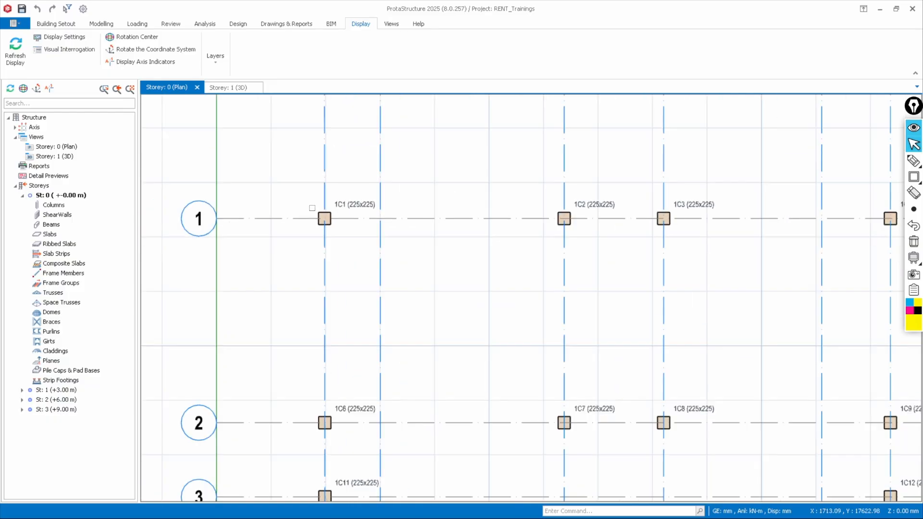
mouse_move(345, 202)
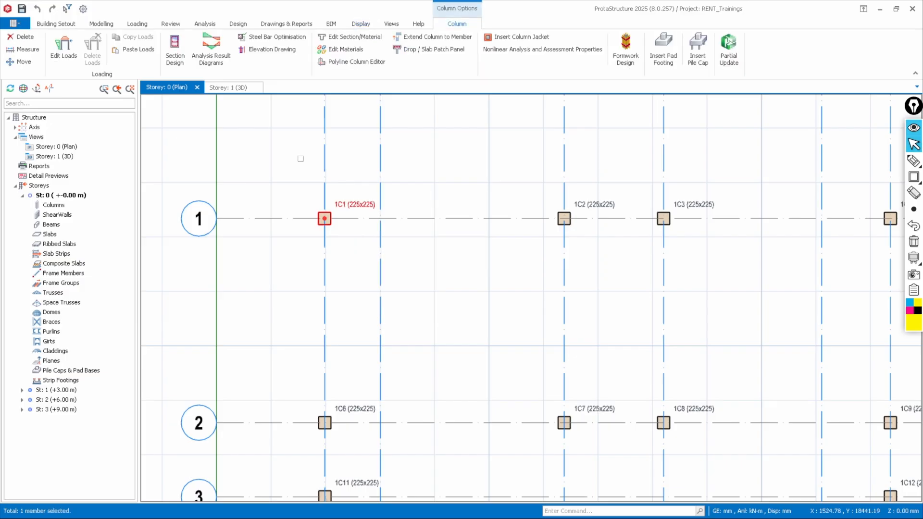
key(Escape)
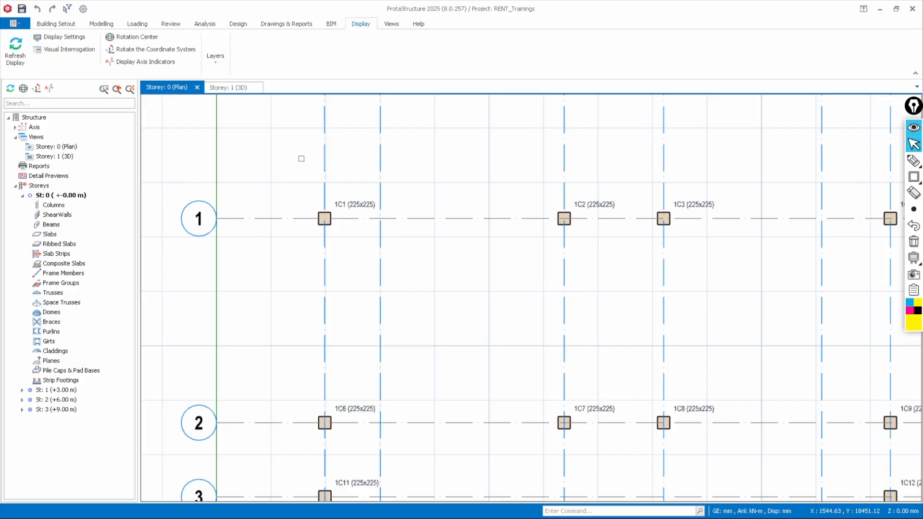
Turn on the axial load display for columns in the plan's visual interrogation settings
click(333, 24)
click(360, 25)
click(88, 51)
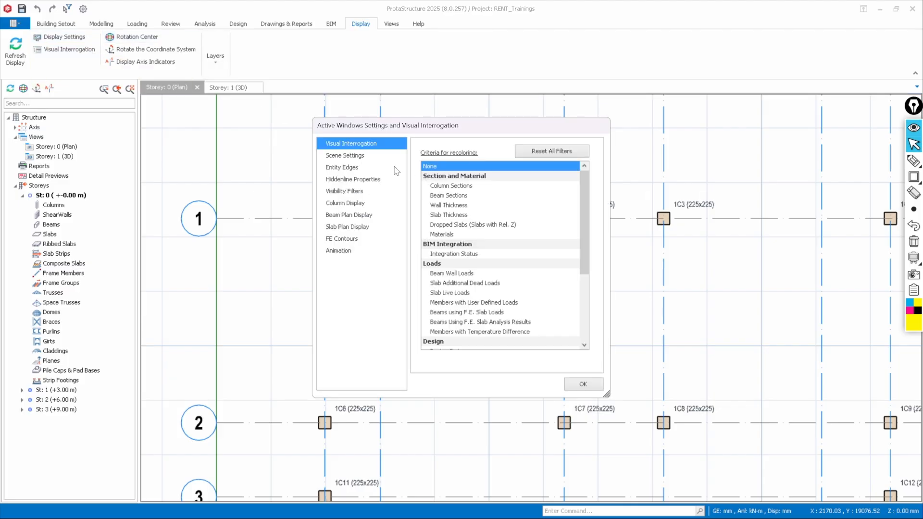
click(345, 205)
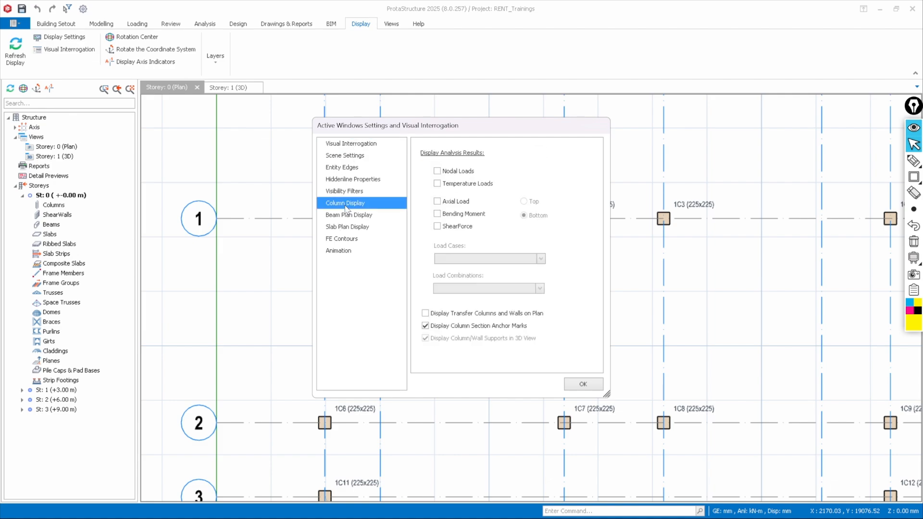
click(438, 202)
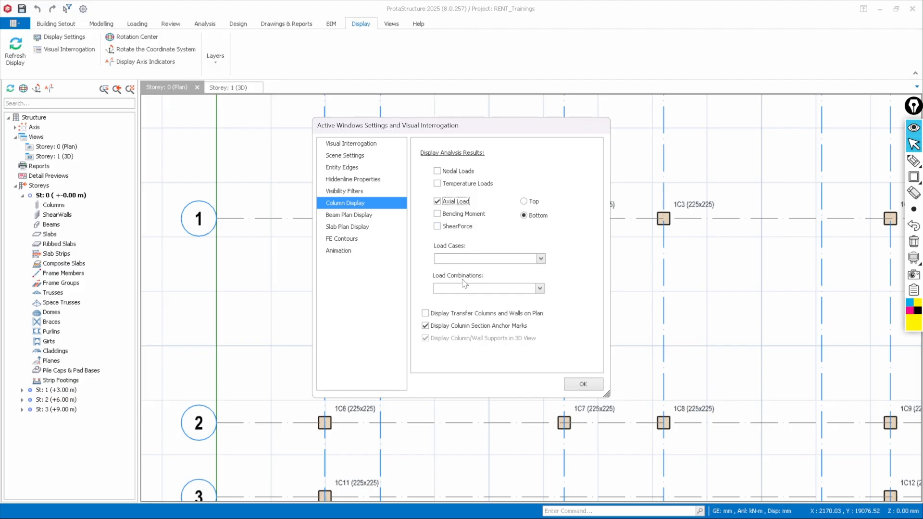
Set the column axial loads to display for load cases G, Q, NGx and NQx
click(541, 259)
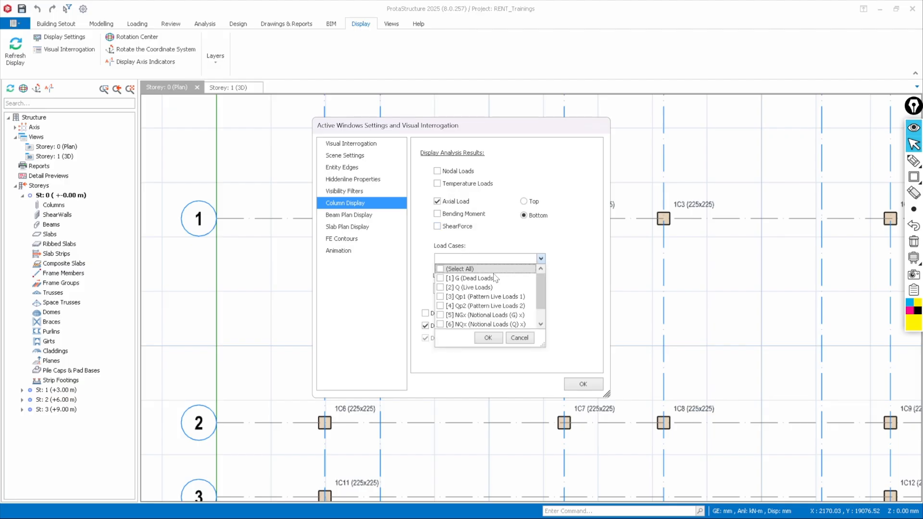
click(442, 288)
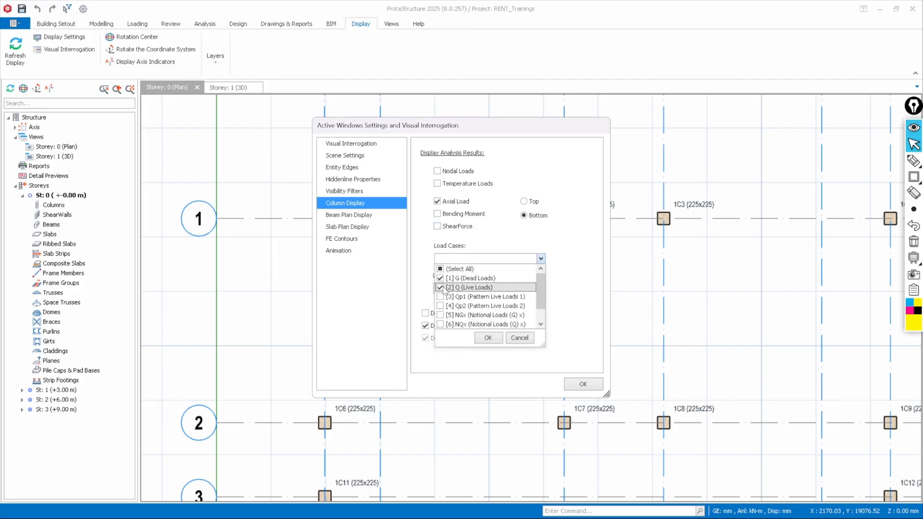
scroll(458, 302, down, 1)
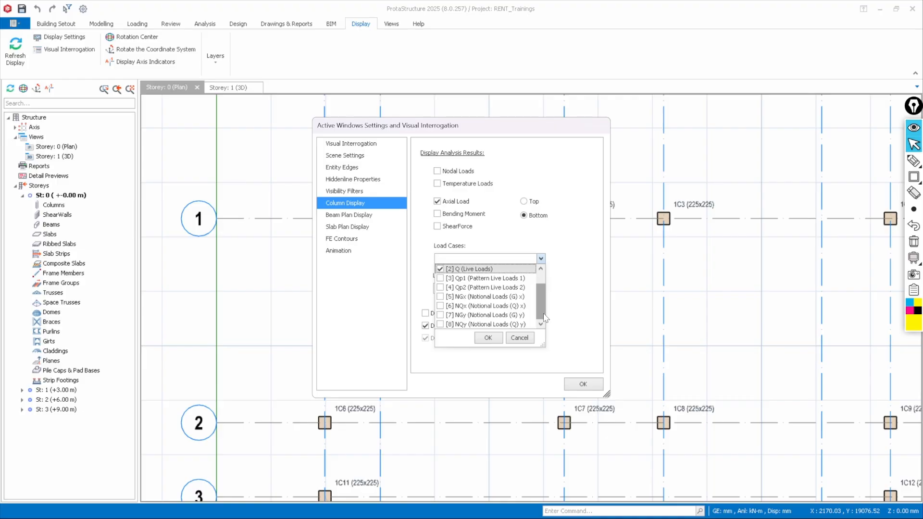
scroll(476, 305, up, 1)
scroll(468, 308, down, 1)
click(440, 297)
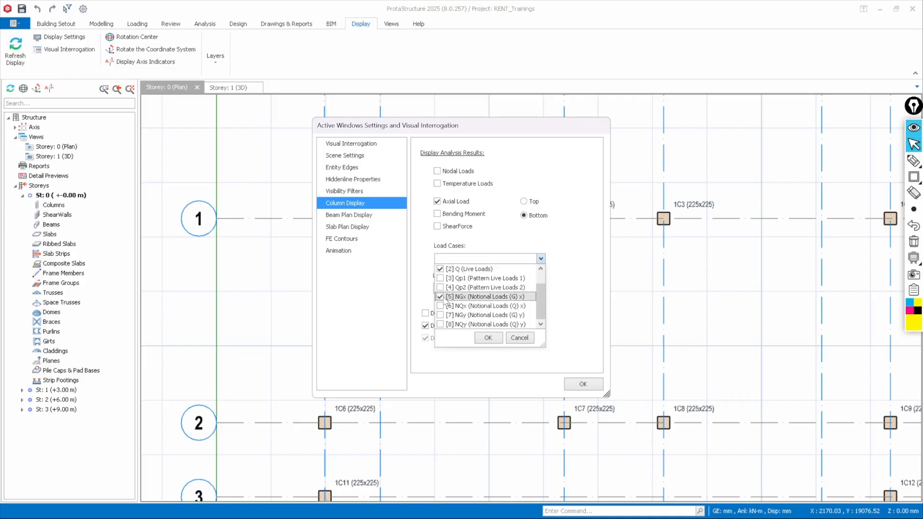
click(441, 306)
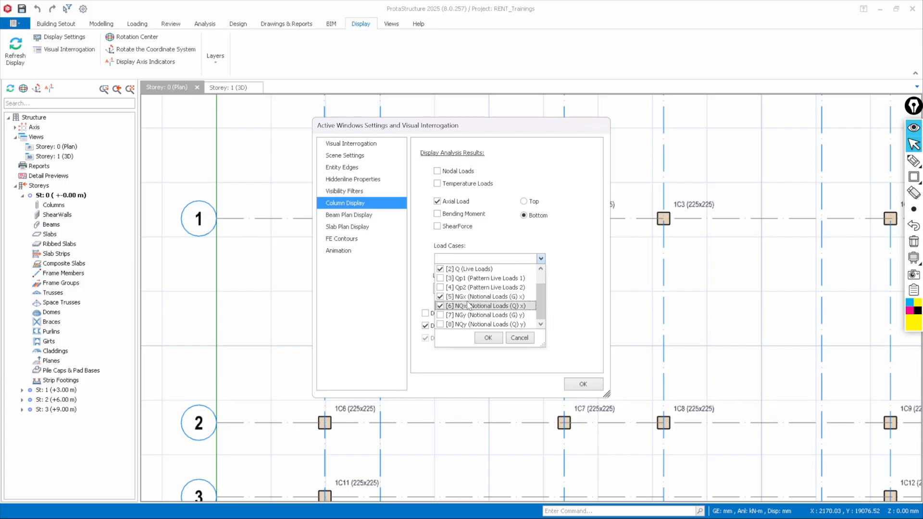
scroll(476, 303, up, 1)
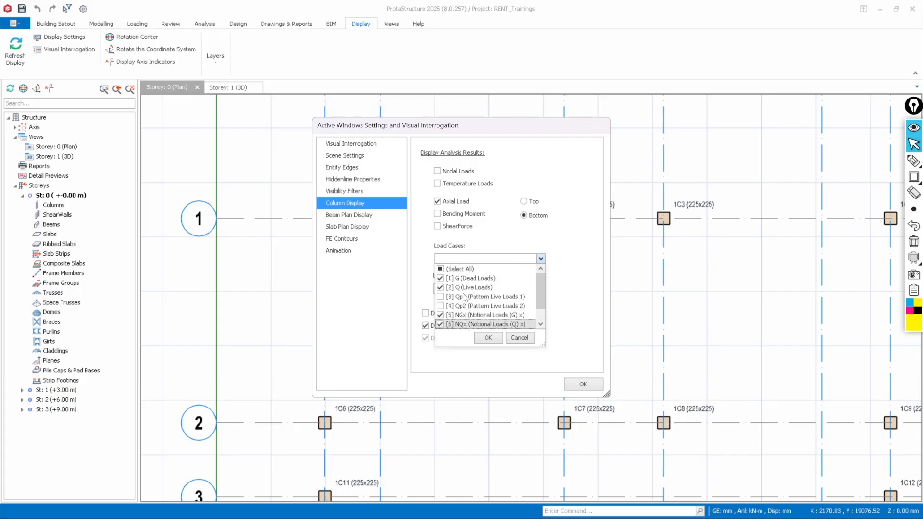
click(490, 339)
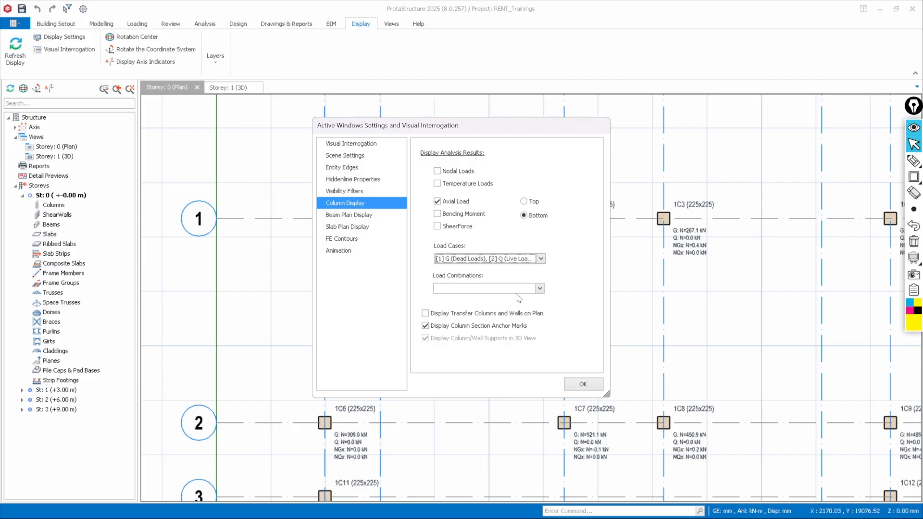
Look through the load combinations without choosing any, then close the settings and read the axial loads at column 1C1
click(543, 291)
scroll(457, 323, down, 3)
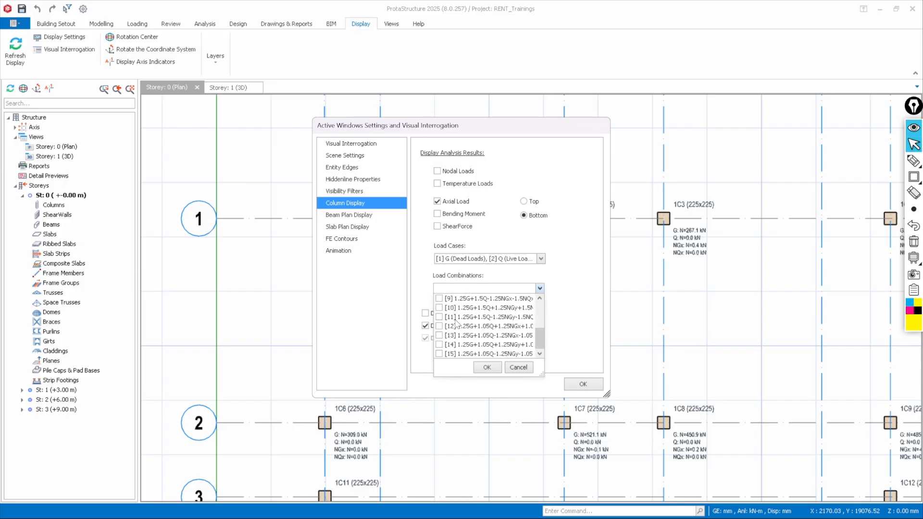
click(518, 367)
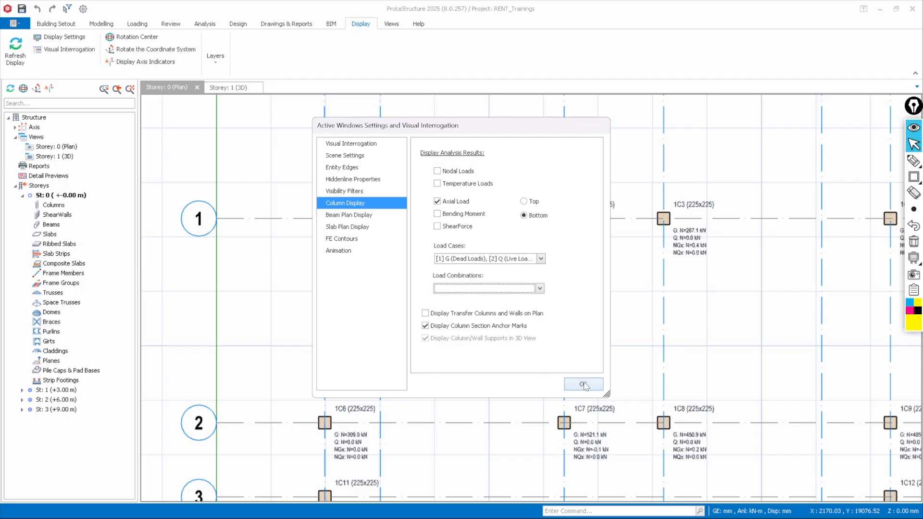
click(583, 384)
scroll(315, 227, up, 2)
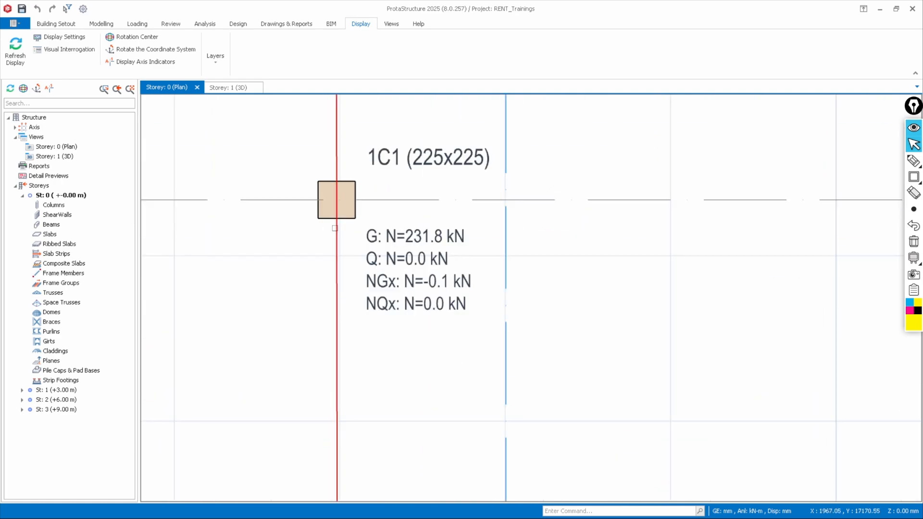
scroll(337, 211, down, 2)
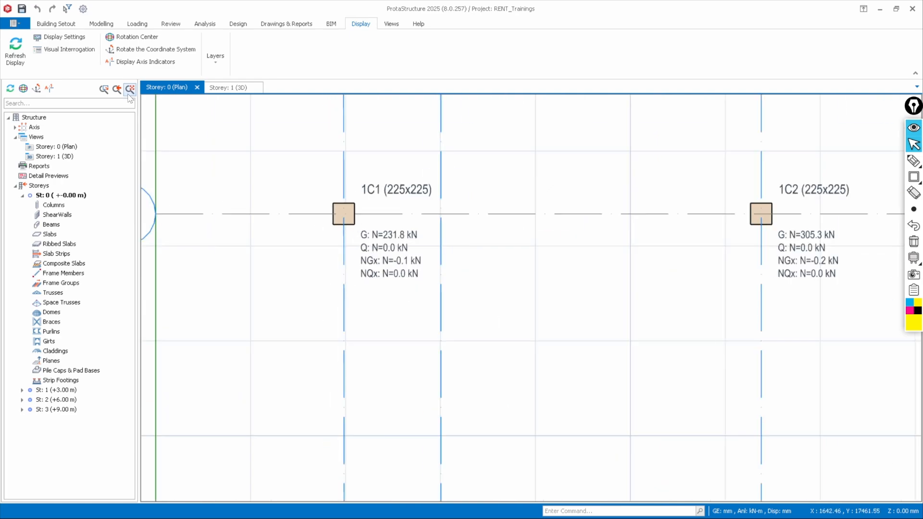
Add load combinations 1, 3, 4 and 9 to the column axial load display on the plan
click(70, 49)
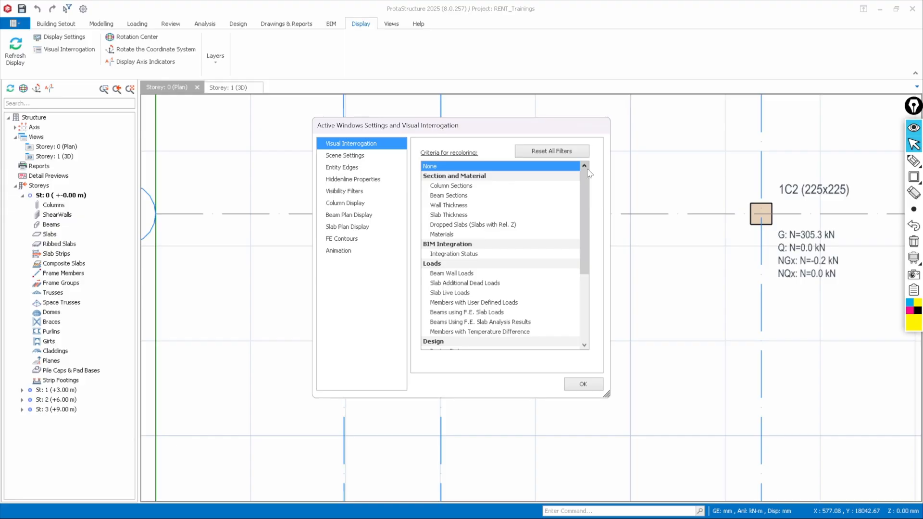
click(366, 203)
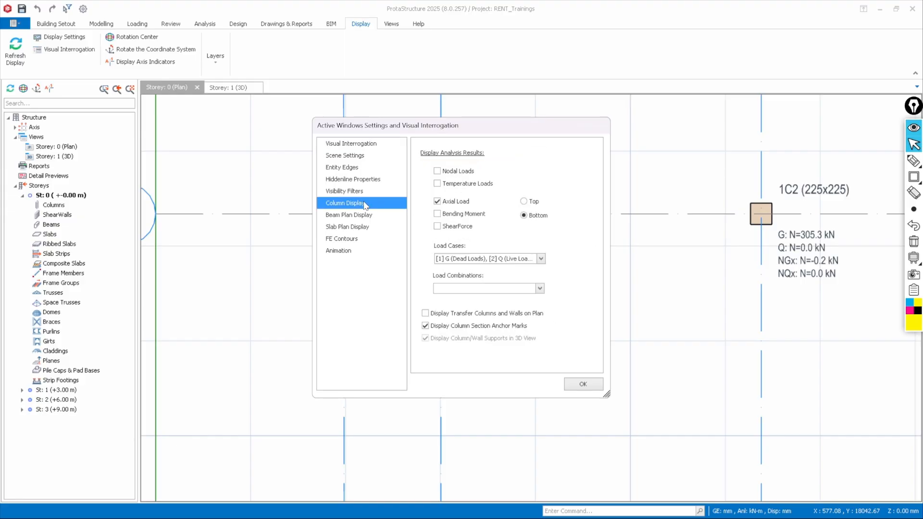
click(540, 288)
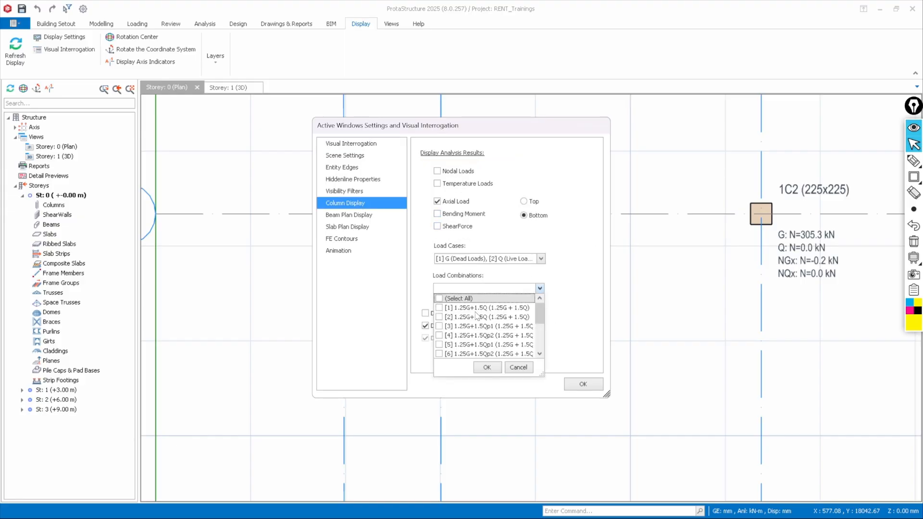
scroll(478, 329, down, 3)
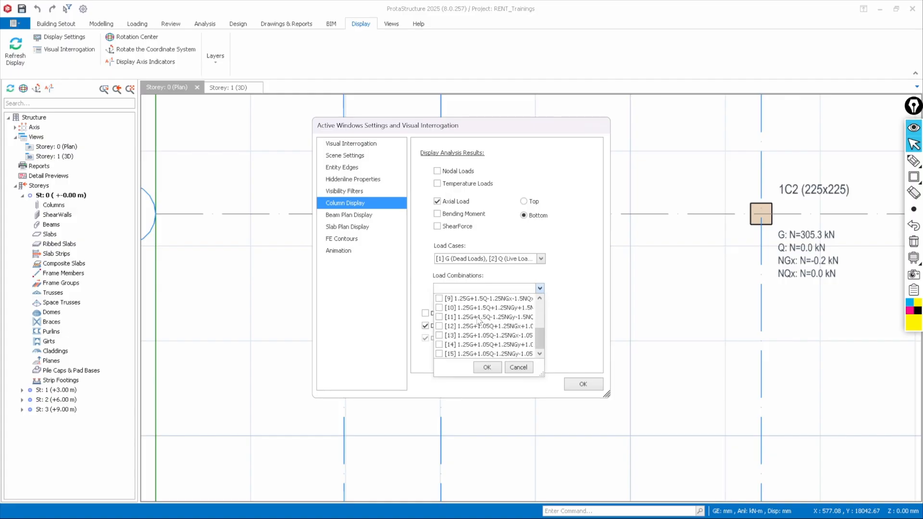
scroll(470, 311, up, 3)
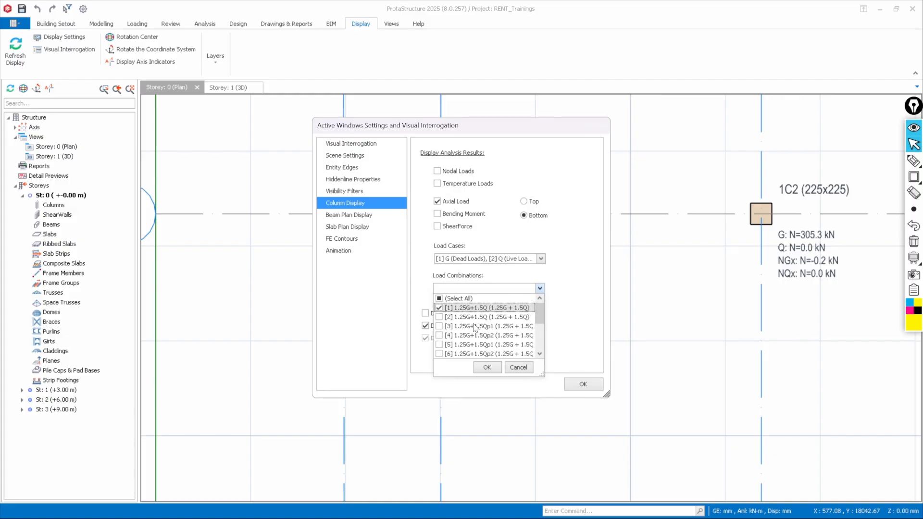
click(474, 326)
click(473, 335)
scroll(470, 328, down, 1)
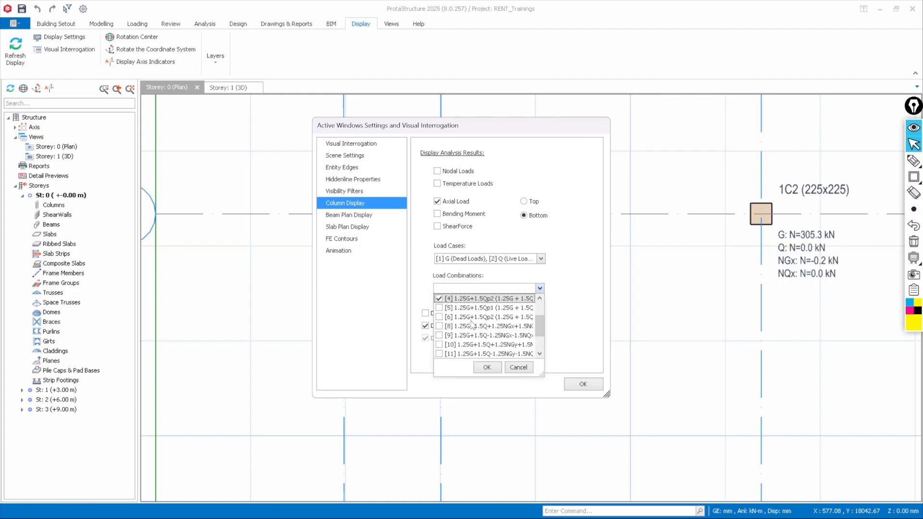
click(471, 318)
click(472, 335)
scroll(470, 332, down, 1)
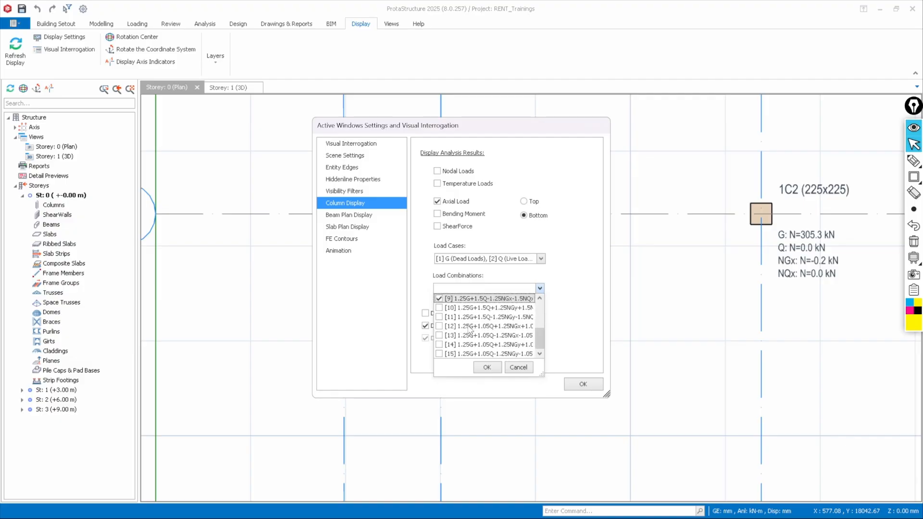
click(486, 367)
click(584, 384)
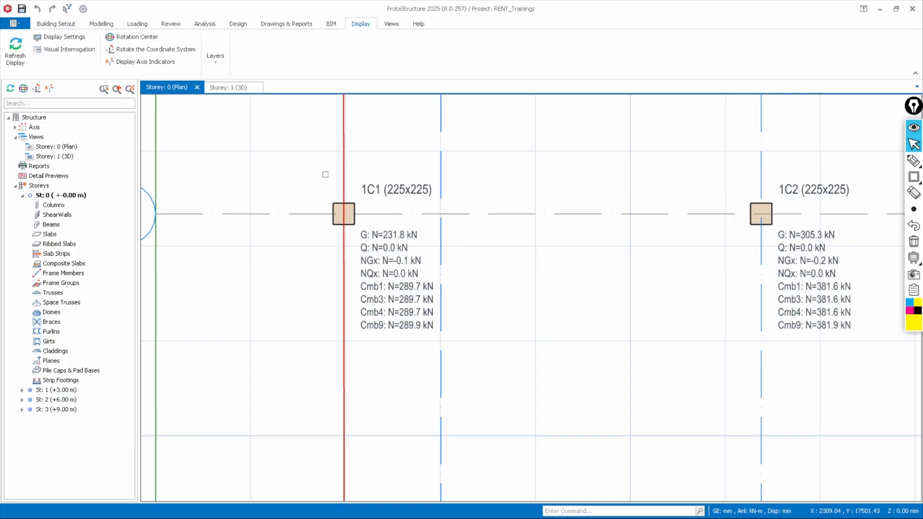
Examine the column axial loads across the Storey 0 plan, and the load case and combination values at column 1C1
scroll(387, 246, down, 5)
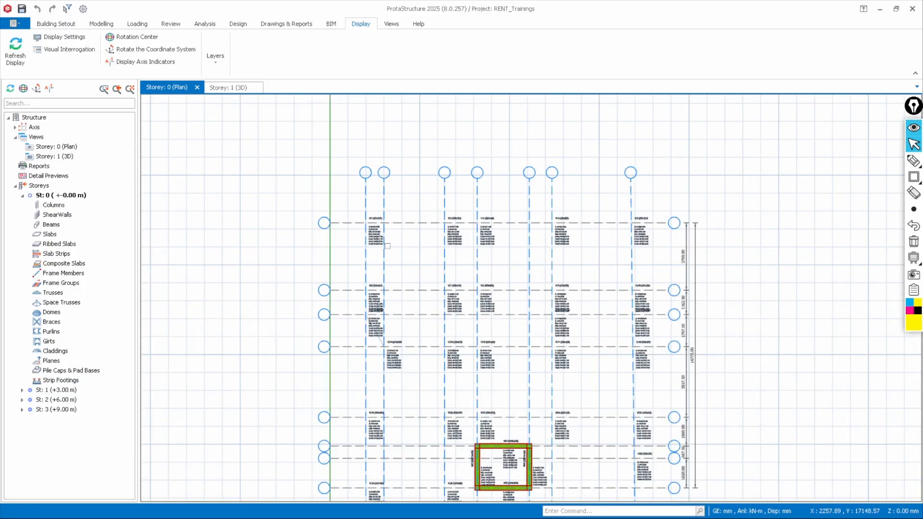
scroll(371, 224, up, 5)
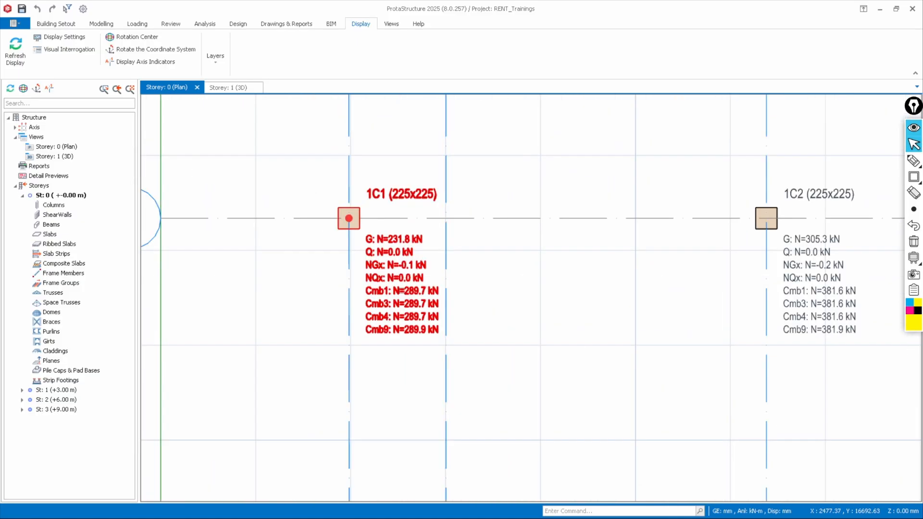
scroll(391, 216, up, 1)
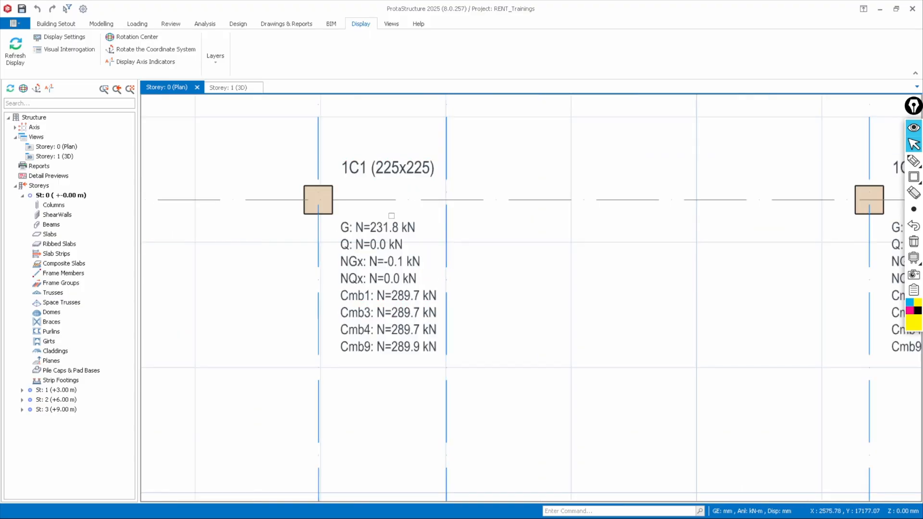
scroll(392, 216, up, 1)
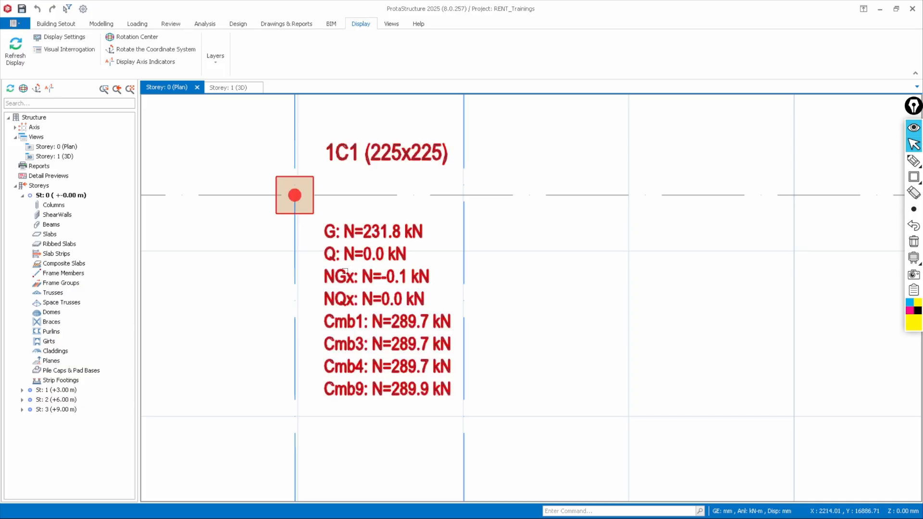
scroll(408, 283, down, 2)
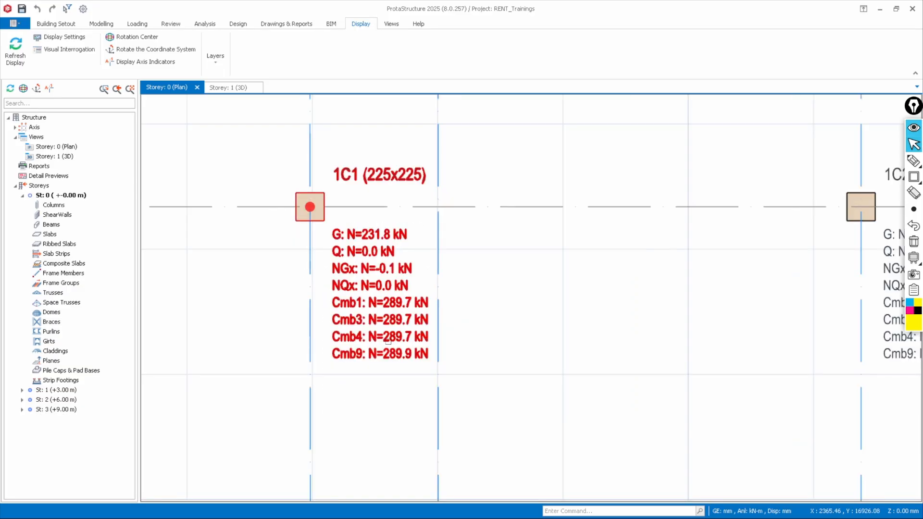
scroll(400, 380, up, 3)
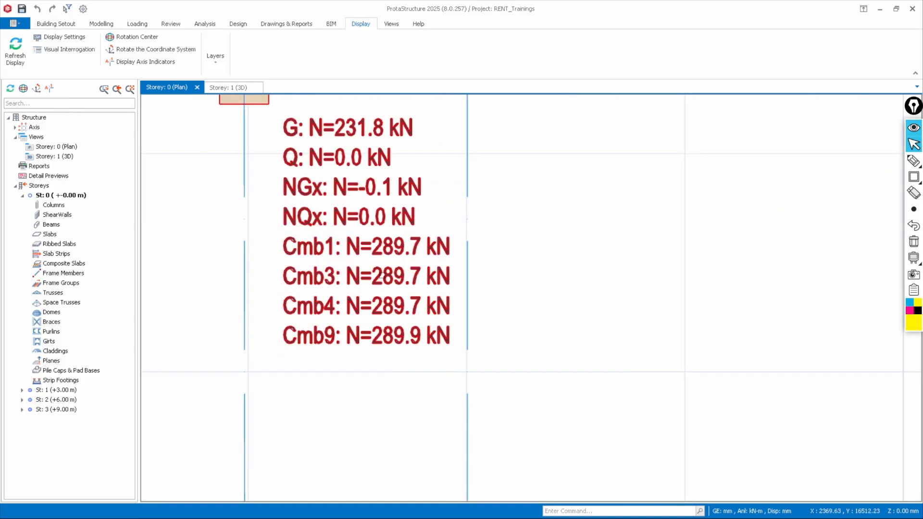
scroll(380, 279, down, 1)
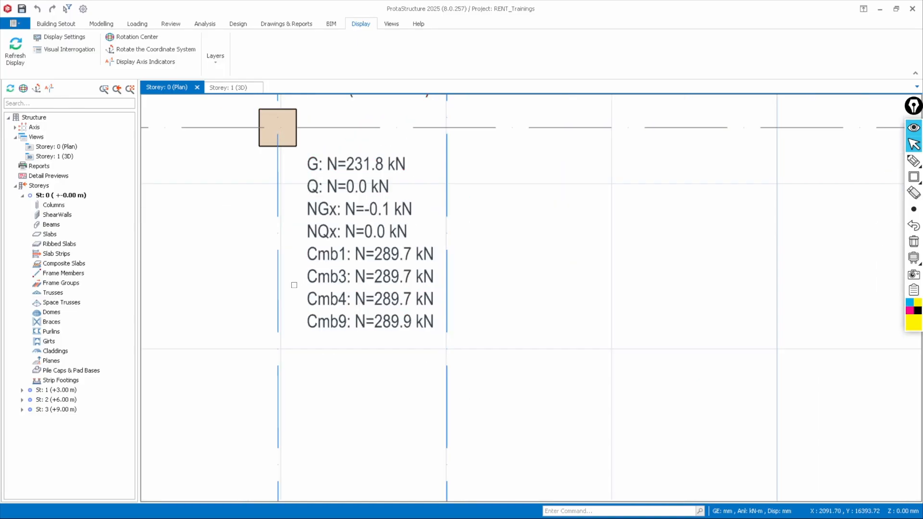
Compare the load case and combination axial loads at columns 1C18, 1C25 and 1C1 on the Storey 0 plan
scroll(294, 285, down, 3)
scroll(445, 299, down, 3)
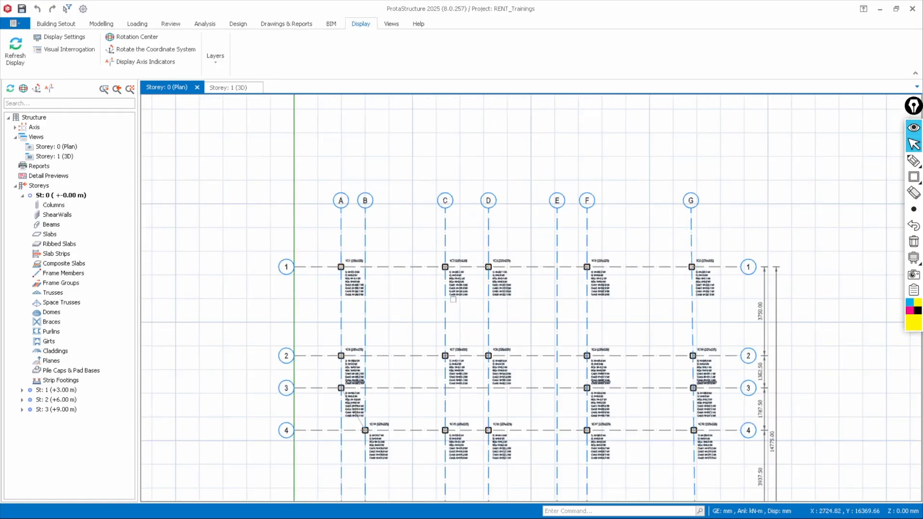
scroll(719, 447, up, 3)
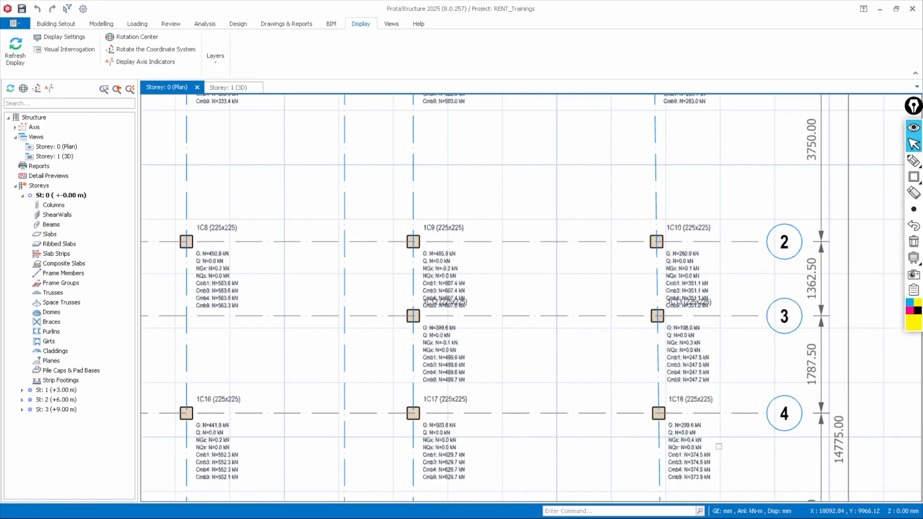
scroll(595, 335, down, 3)
scroll(634, 368, up, 5)
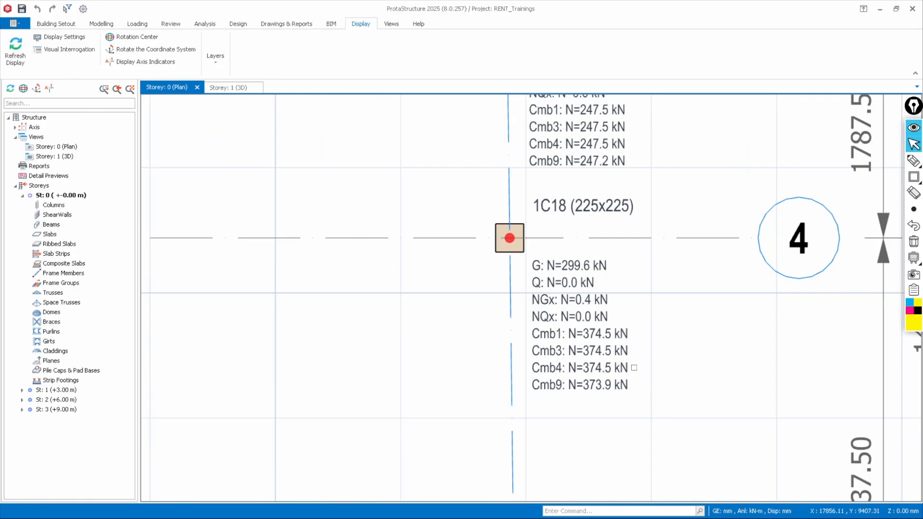
scroll(517, 310, down, 3)
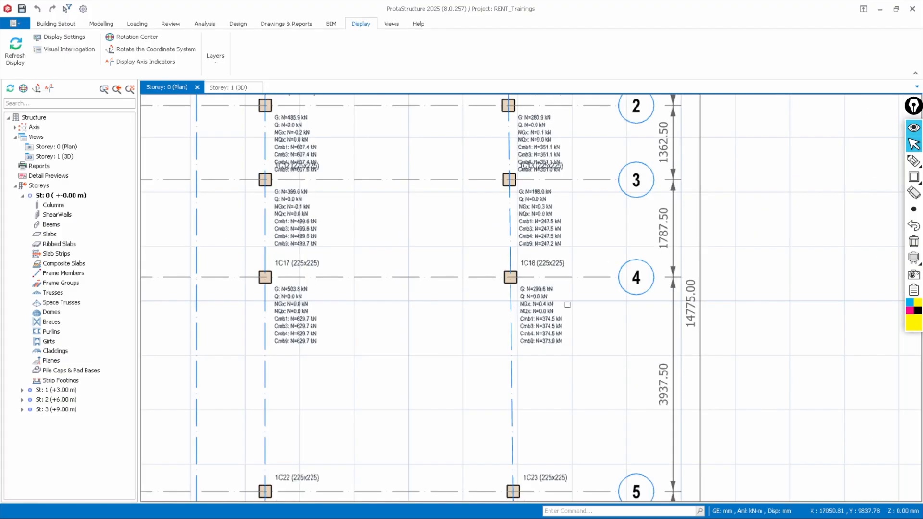
scroll(567, 305, down, 4)
scroll(633, 198, down, 1)
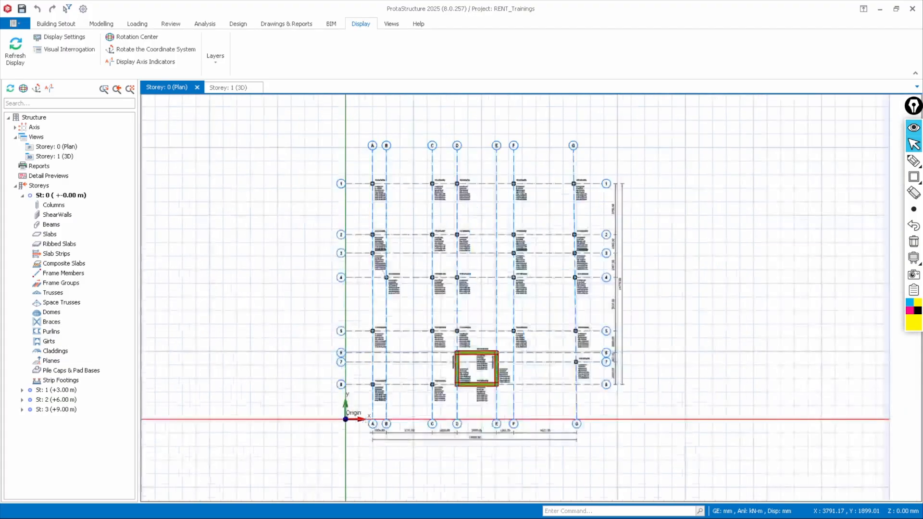
scroll(381, 394, up, 1)
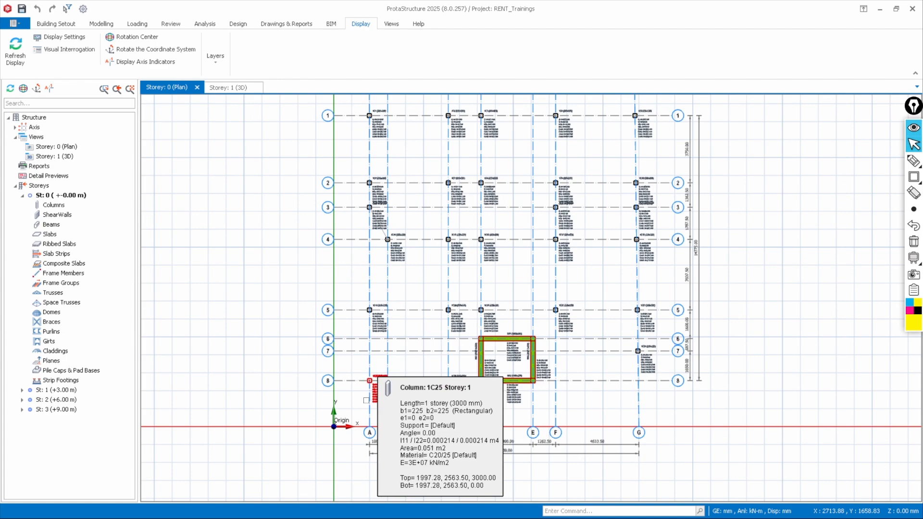
scroll(366, 396, up, 4)
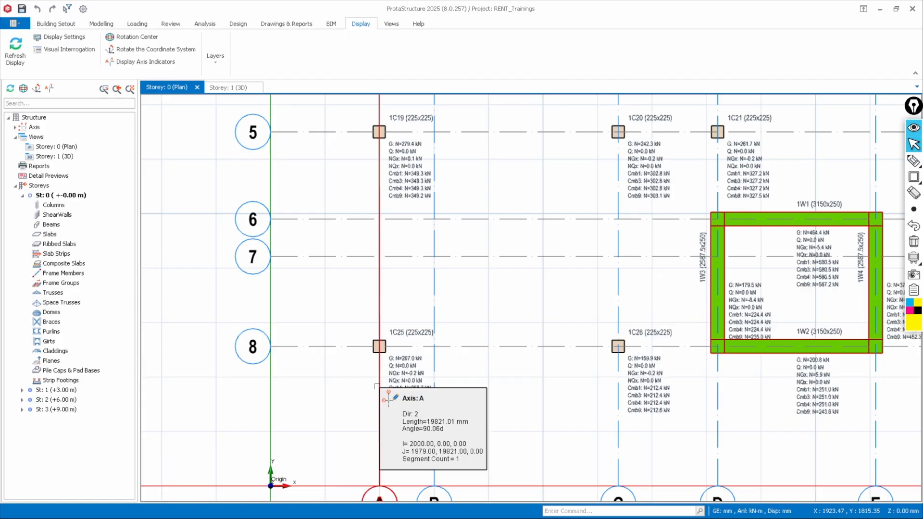
scroll(368, 354, up, 2)
scroll(409, 373, down, 3)
scroll(425, 379, down, 4)
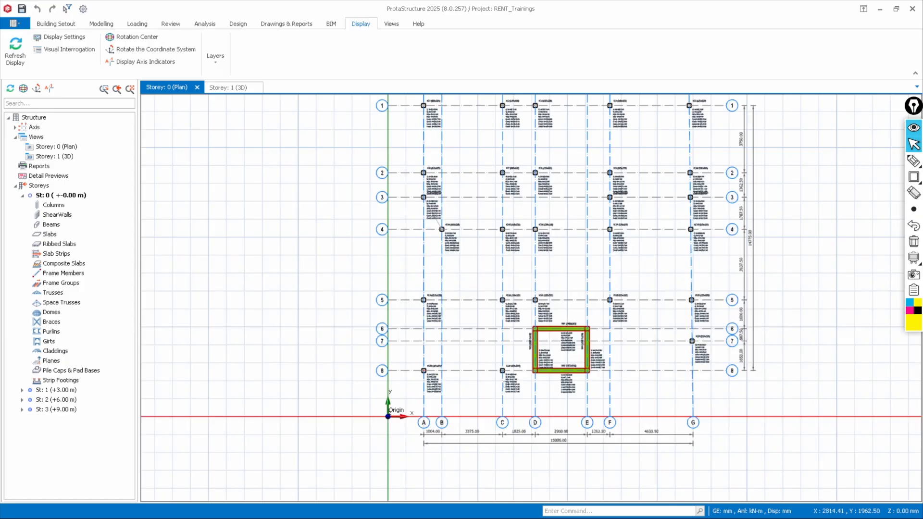
scroll(509, 229, up, 10)
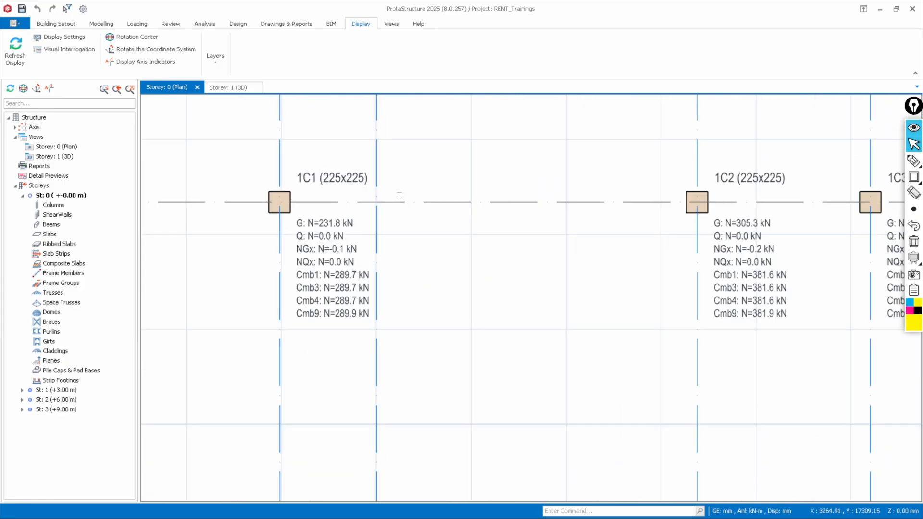
scroll(386, 235, down, 1)
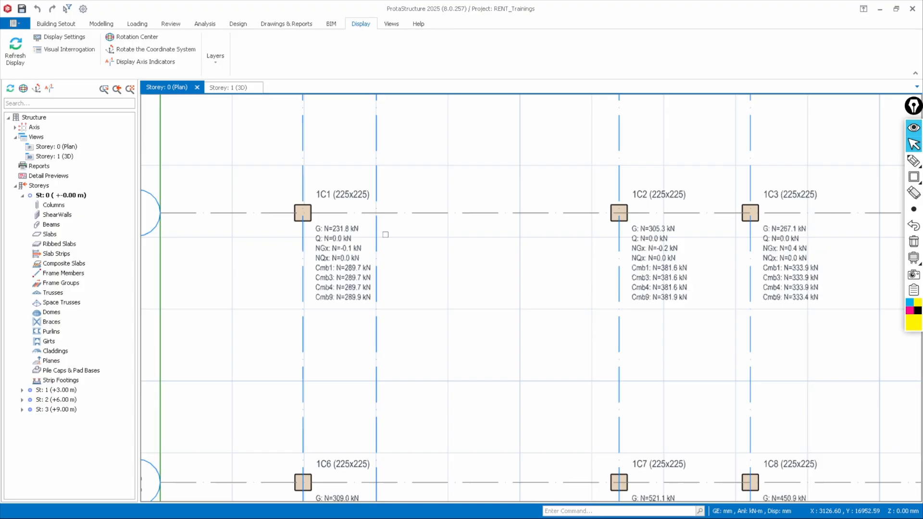
Start a pad footing for column 1C1 and review its rebar list and geometry
click(341, 191)
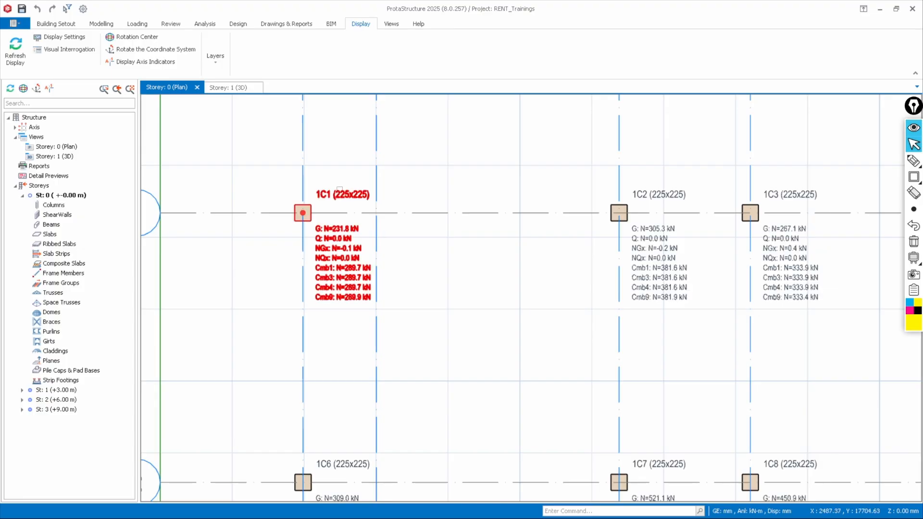
right_click(349, 154)
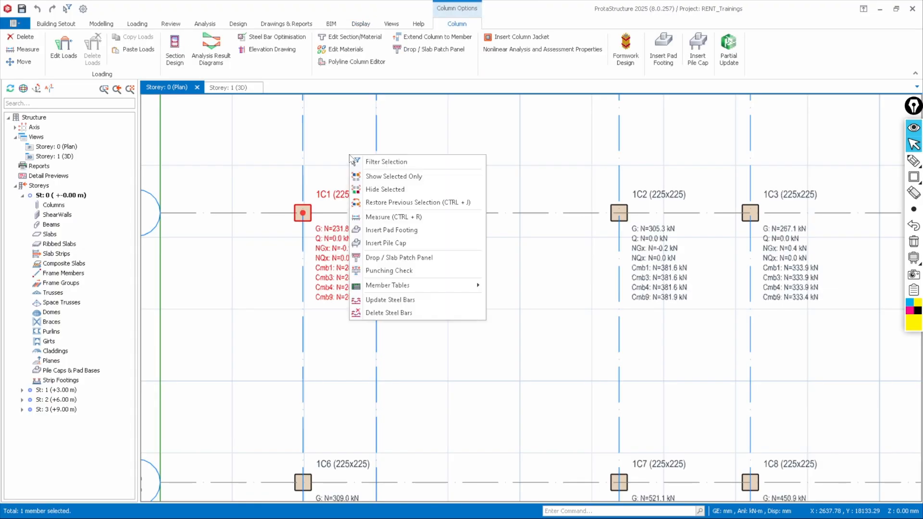
click(391, 232)
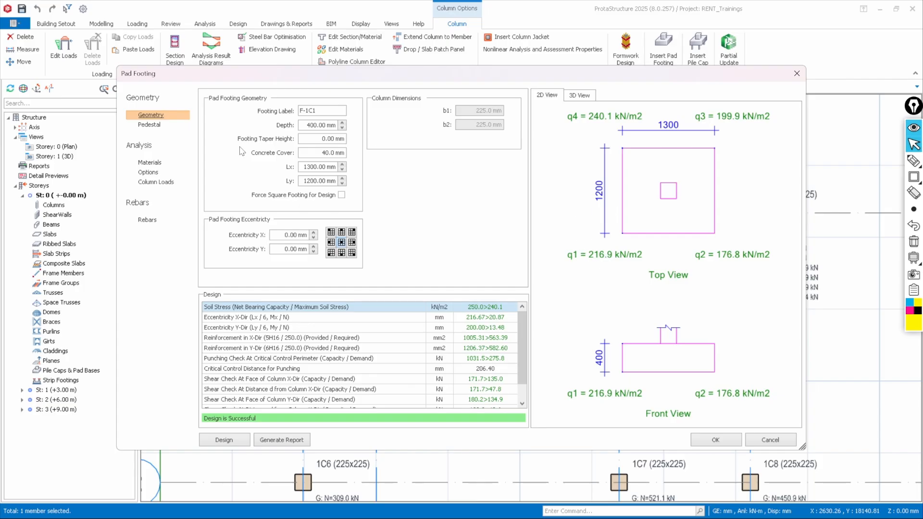
click(147, 220)
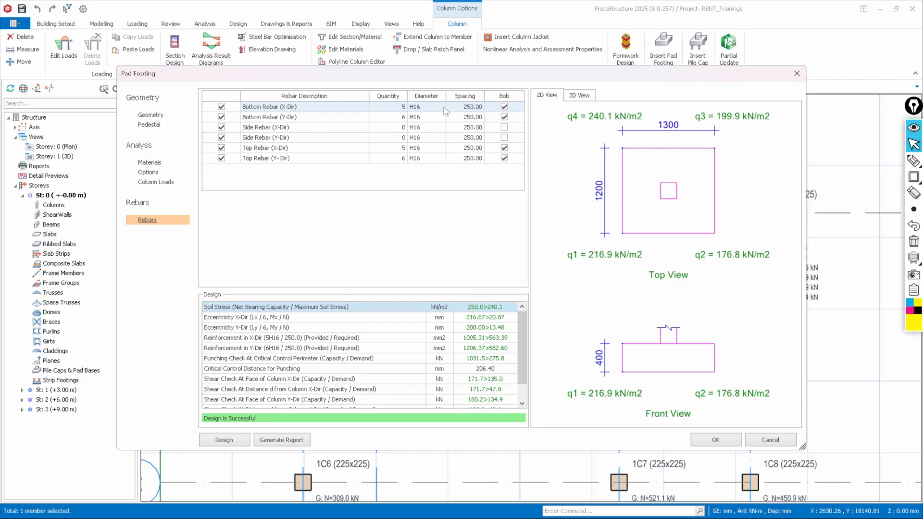
click(150, 115)
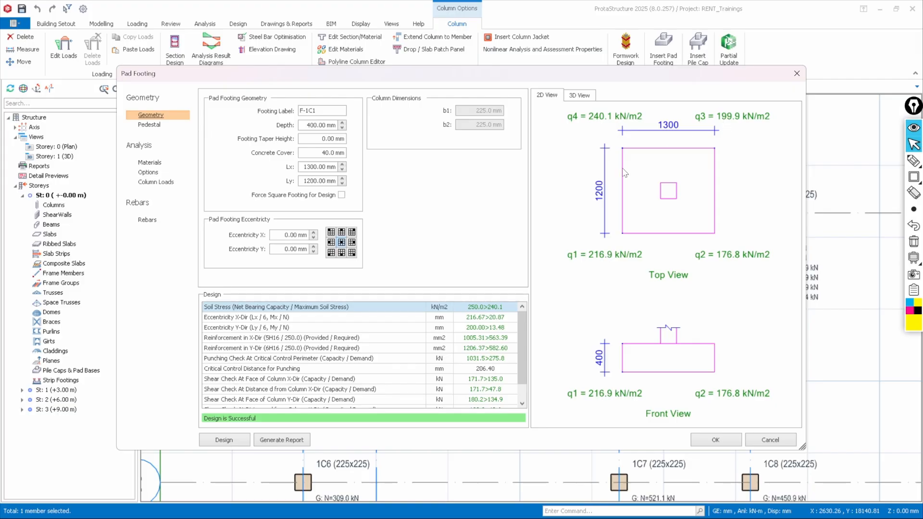
Inspect the 1C1 pad footing and its reinforcement cage in 3D from several angles, then return to the 2D drawing
click(581, 95)
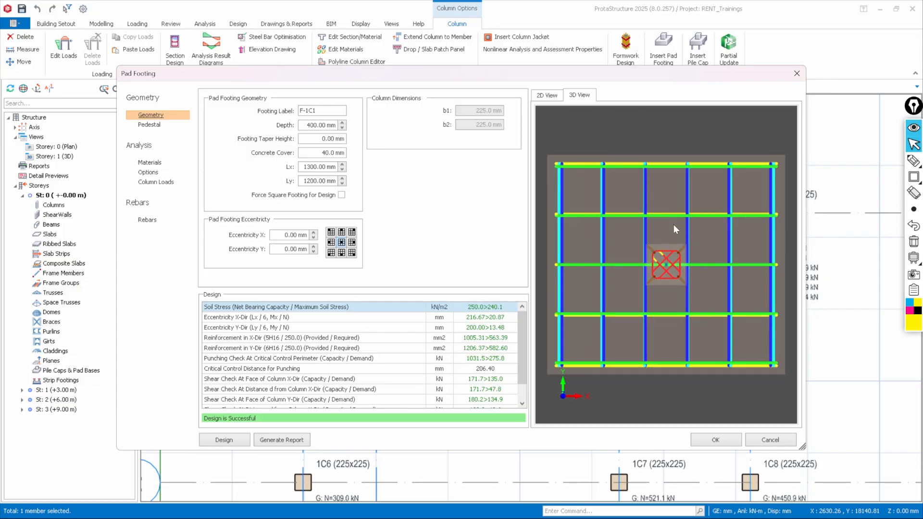
scroll(674, 223, down, 4)
scroll(680, 213, down, 5)
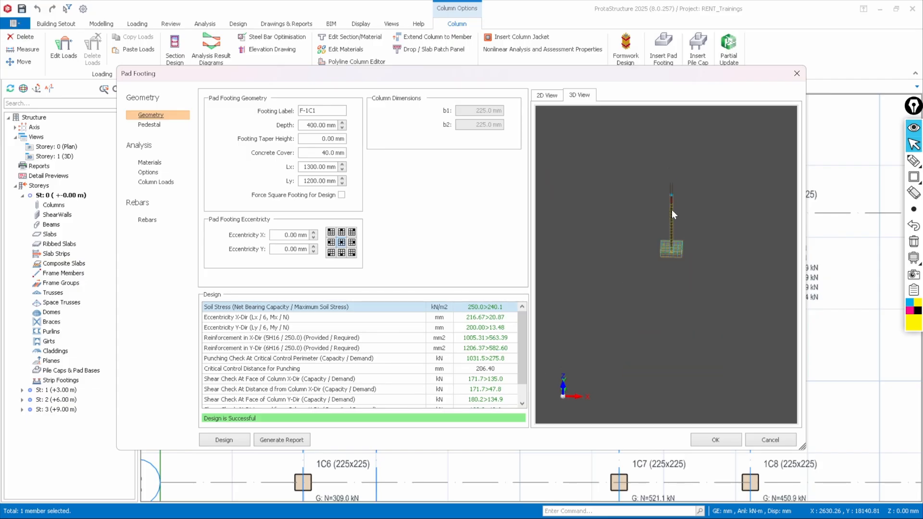
scroll(680, 227, up, 3)
drag(705, 259, 688, 228)
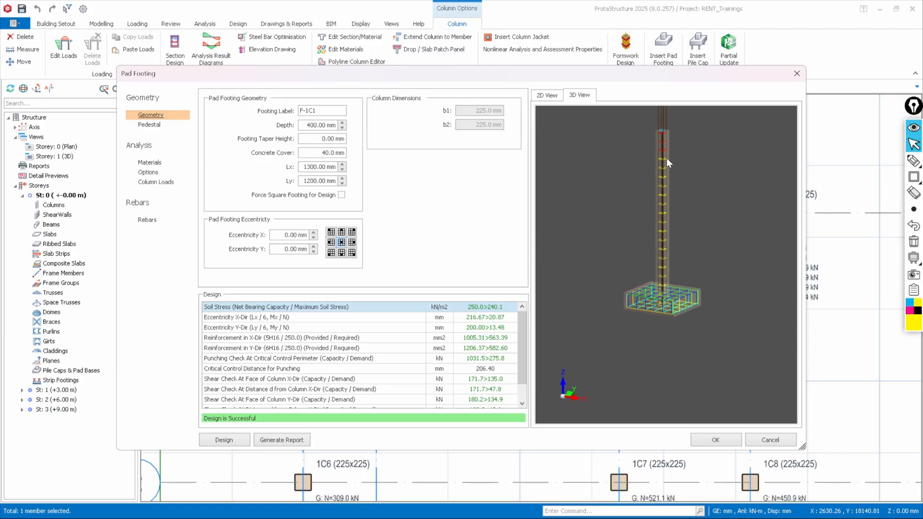
scroll(666, 158, up, 3)
scroll(666, 158, down, 5)
drag(720, 177, 688, 204)
scroll(668, 172, up, 5)
scroll(666, 172, up, 2)
scroll(665, 171, down, 5)
scroll(640, 276, up, 5)
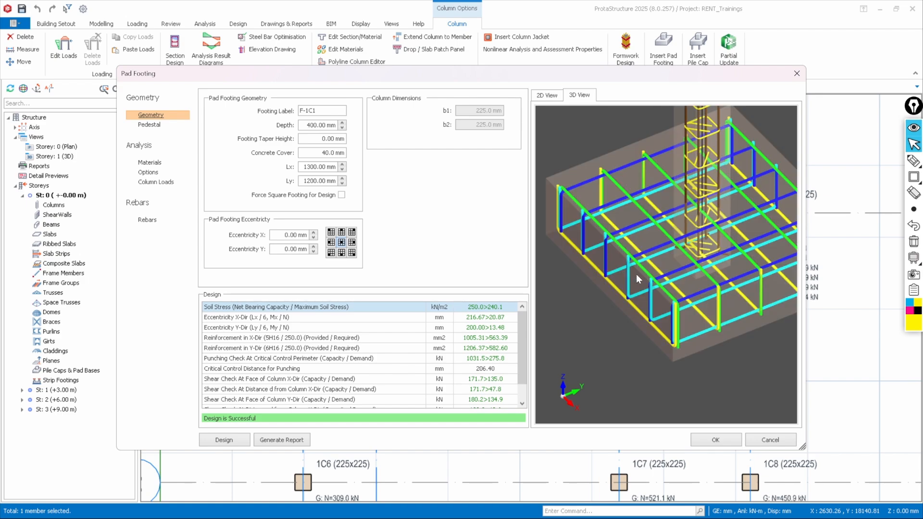
scroll(636, 274, down, 5)
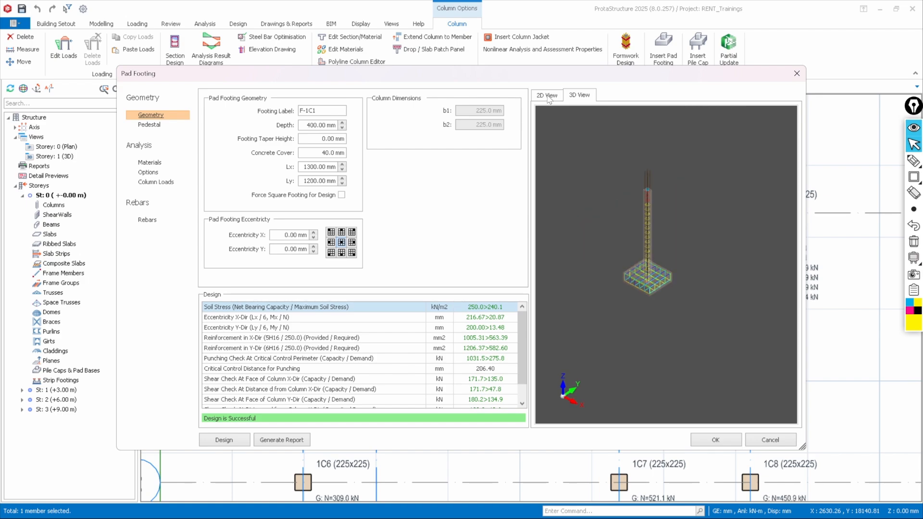
click(548, 96)
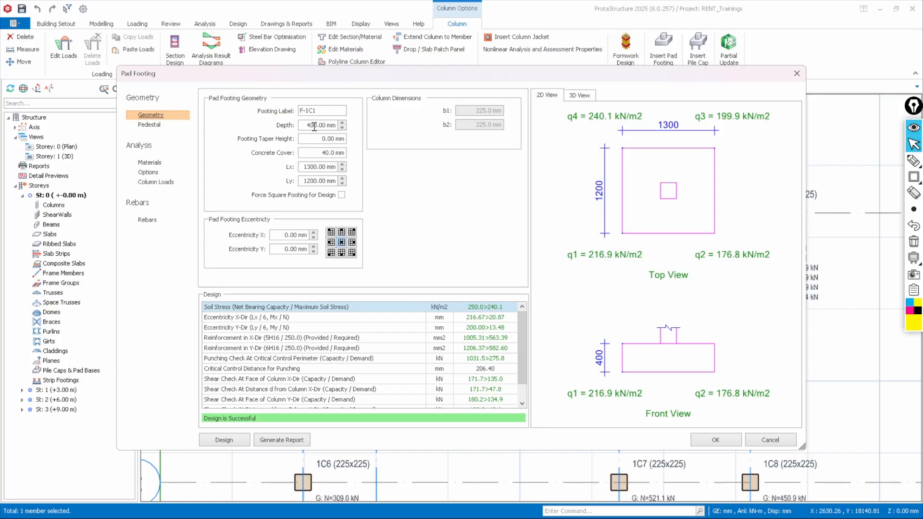
Place the pad footing under column 1C1 with Lx 1300 mm, Ly 1200 mm and depth 400 mm, then deselect it
key(BackSpace)
text(2)
click(318, 166)
key(Delete)
click(722, 440)
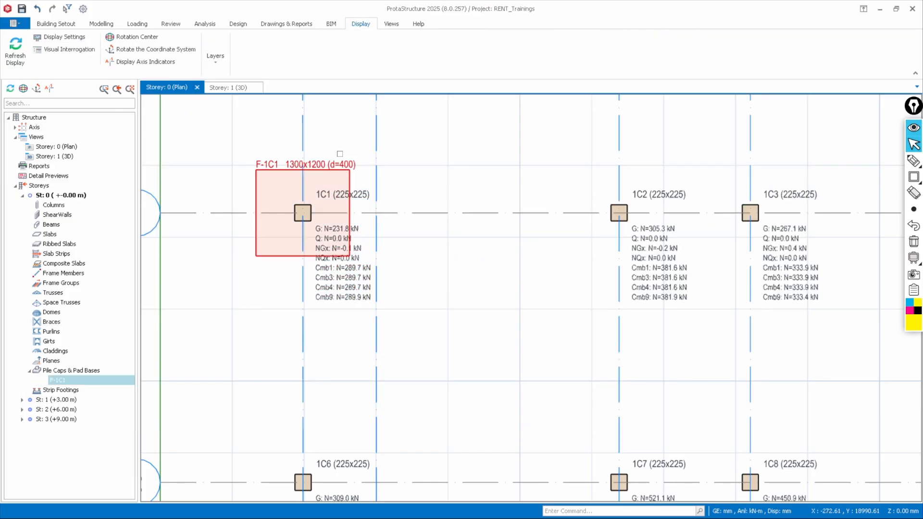
scroll(404, 210, down, 3)
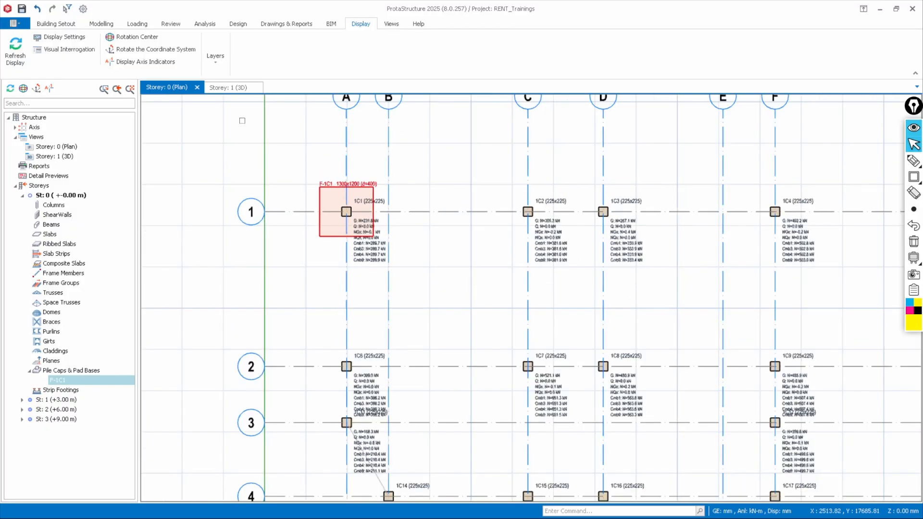
key(Escape)
Inspect the pad footing under column 1C1 in the Storey 1 3D view of the building
click(219, 88)
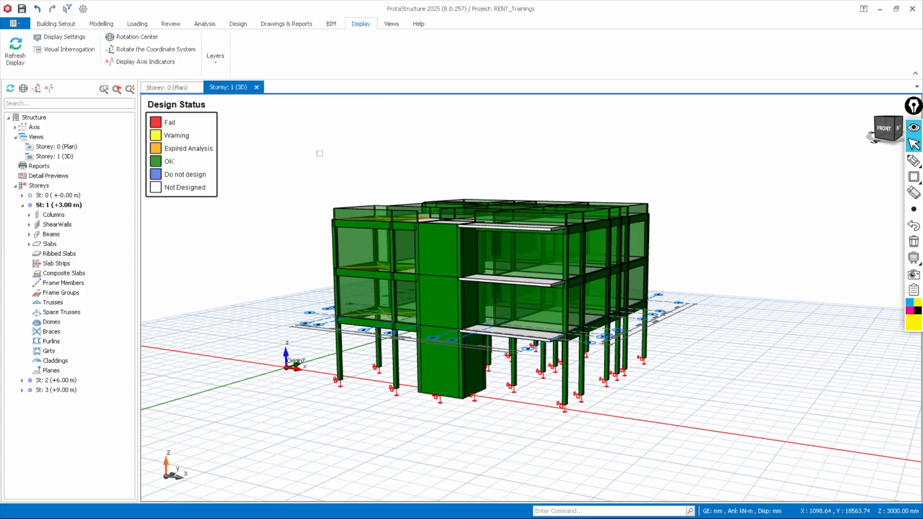
mouse_move(679, 284)
middle_down()
mouse_move(719, 293)
mouse_move(680, 285)
mouse_move(564, 197)
middle_up()
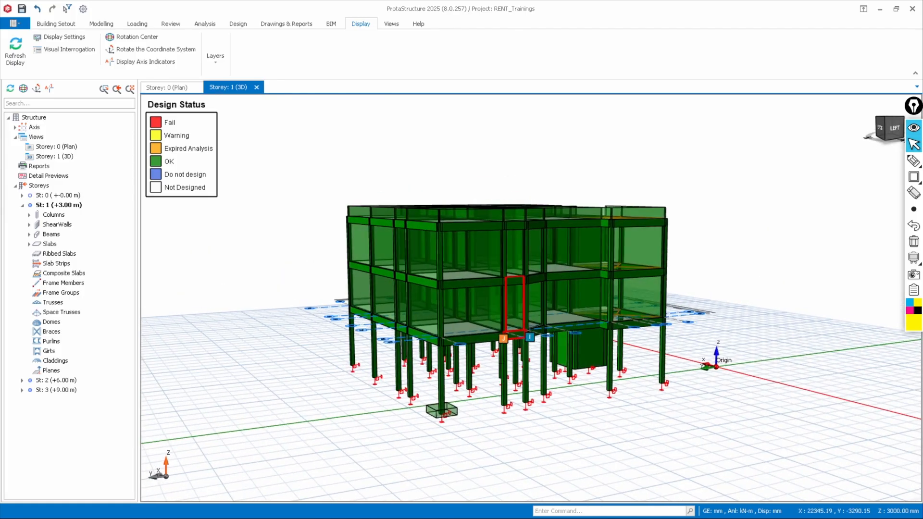
scroll(550, 366, up, 5)
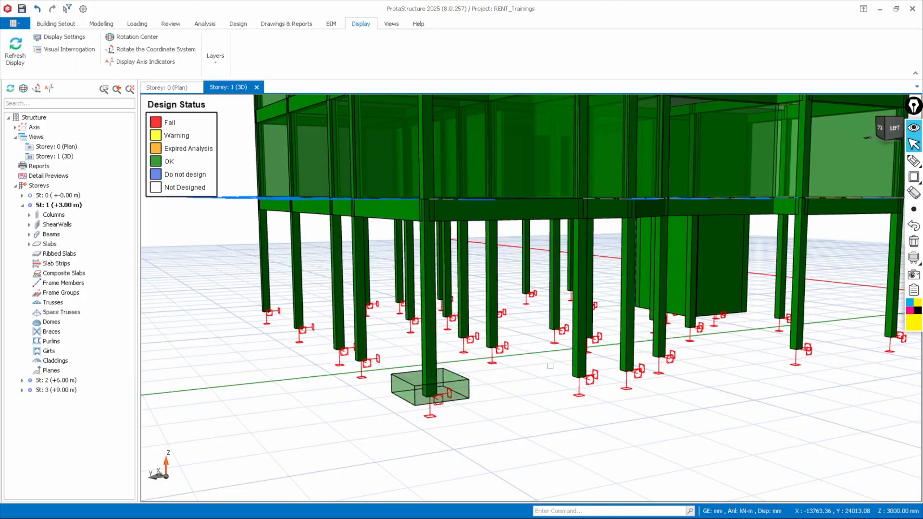
scroll(550, 366, down, 5)
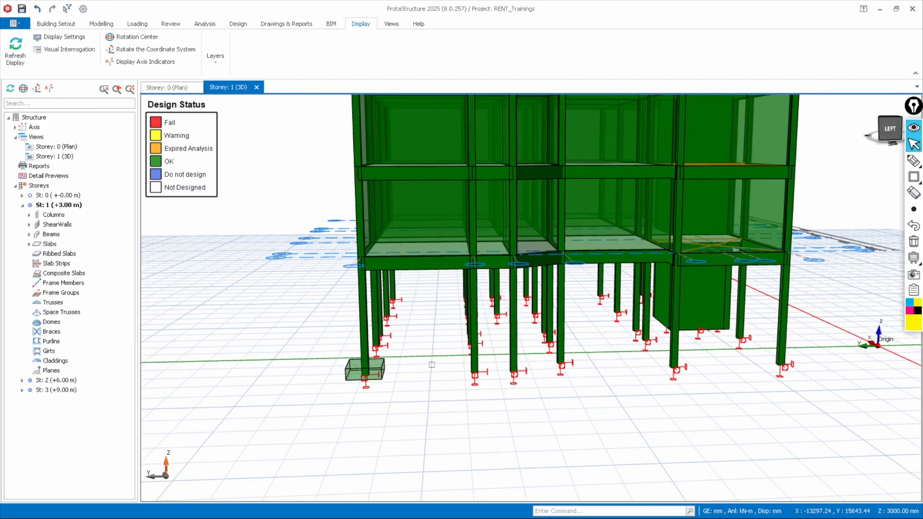
scroll(432, 365, down, 3)
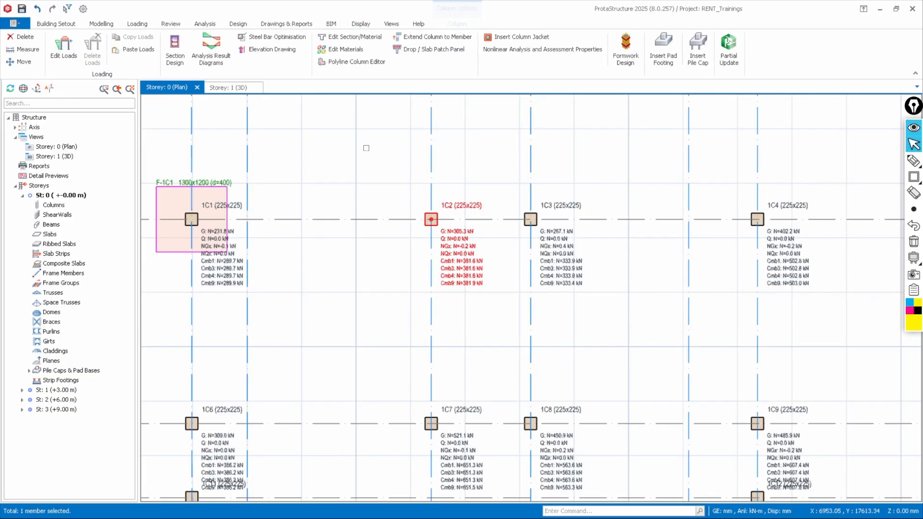
Insert an automatically sized pad footing under column 1C2, checking its design results before accepting it
right_click(366, 148)
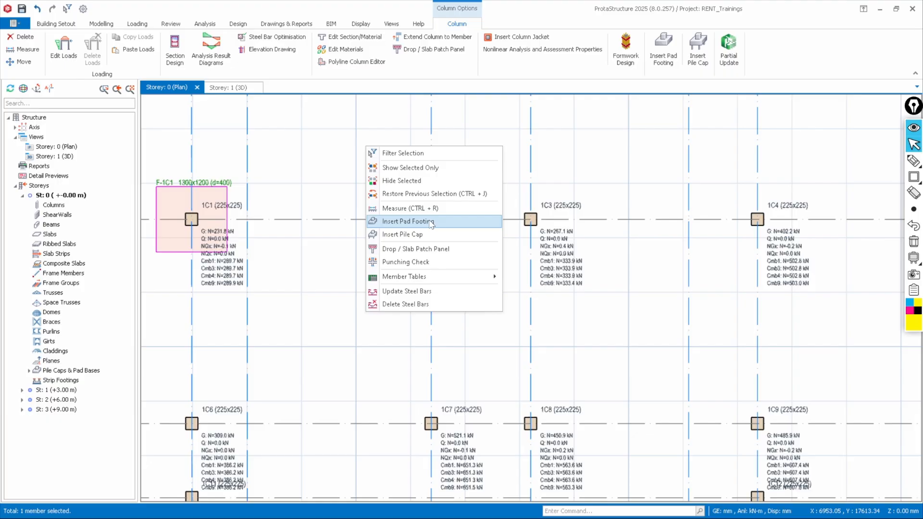
click(432, 221)
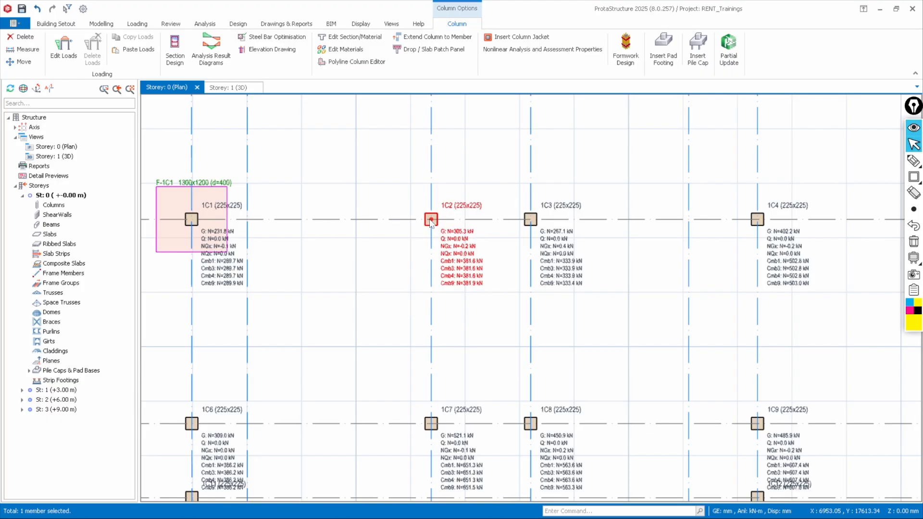
click(431, 220)
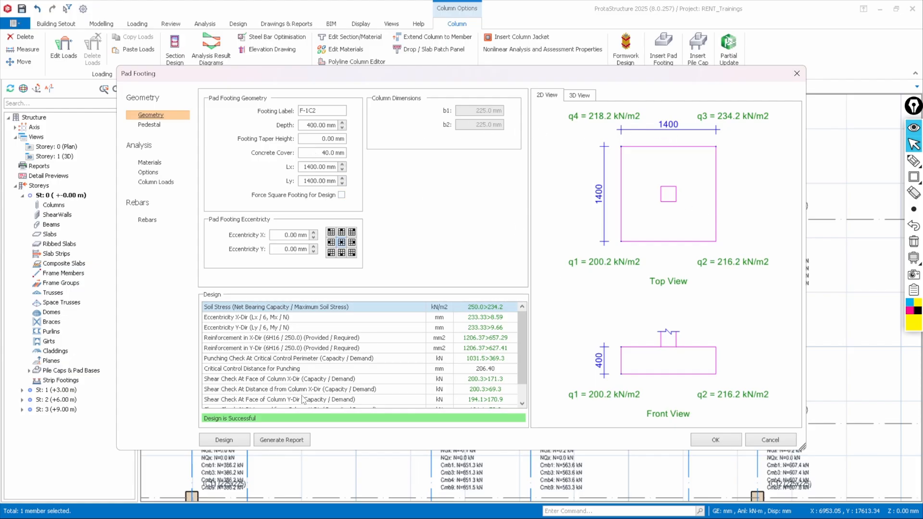
scroll(313, 379, down, 1)
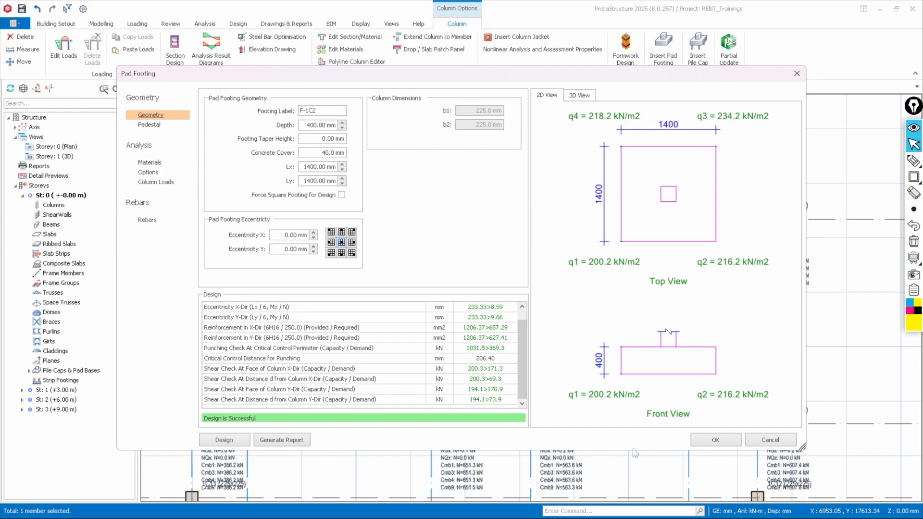
click(715, 440)
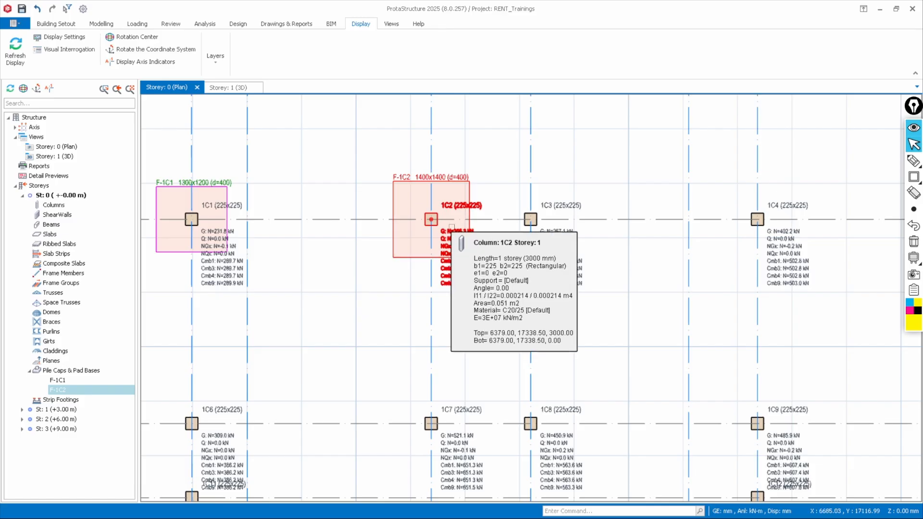
scroll(451, 228, down, 5)
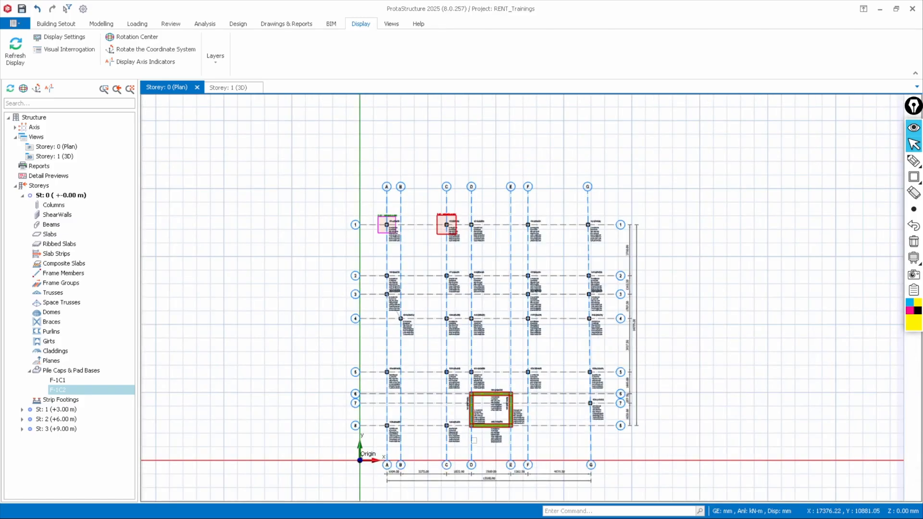
scroll(463, 415, up, 2)
scroll(461, 412, up, 2)
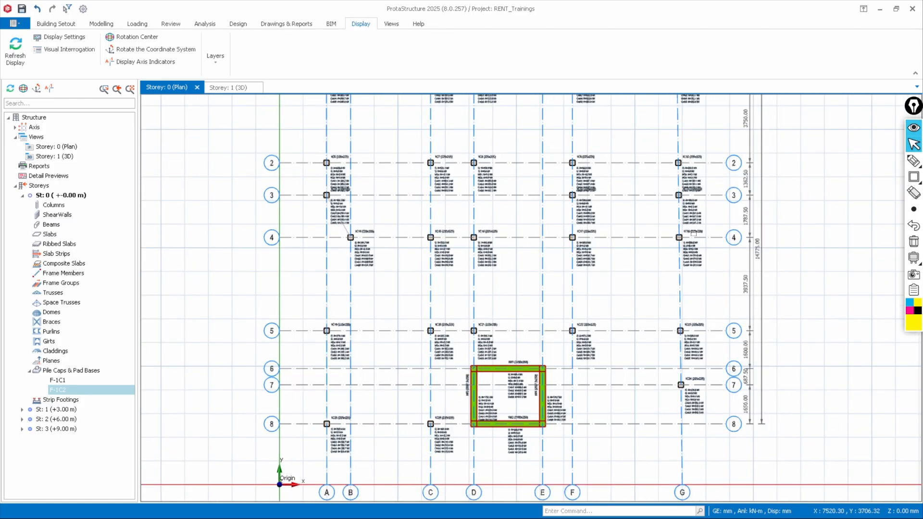
Start a combined pad footing for the two closely spaced columns where axis F meets axes 2 and 3, and review its design checks
scroll(609, 229, down, 2)
middle_drag(608, 229, 561, 249)
scroll(580, 235, up, 3)
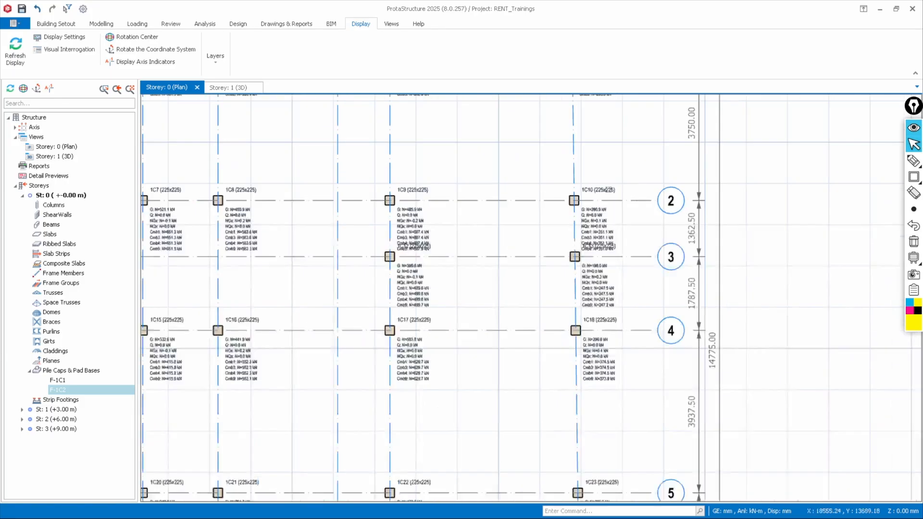
scroll(584, 210, down, 2)
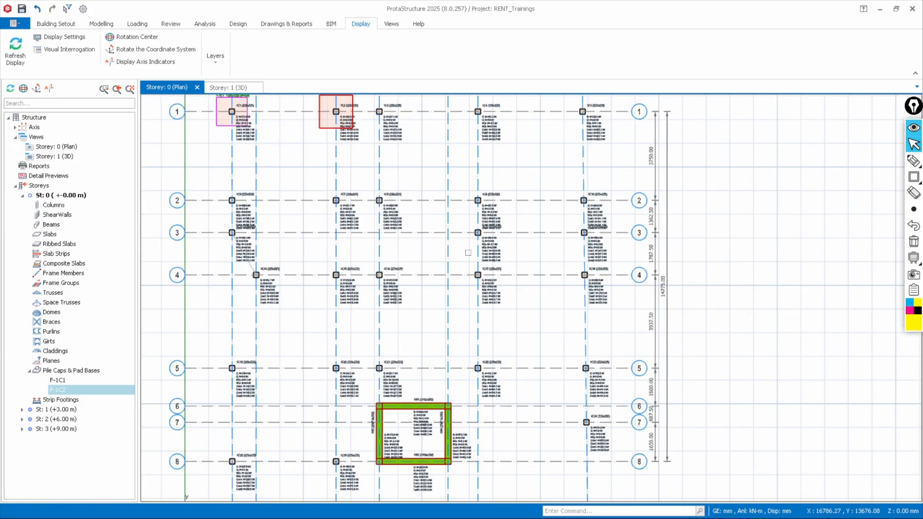
scroll(468, 253, up, 1)
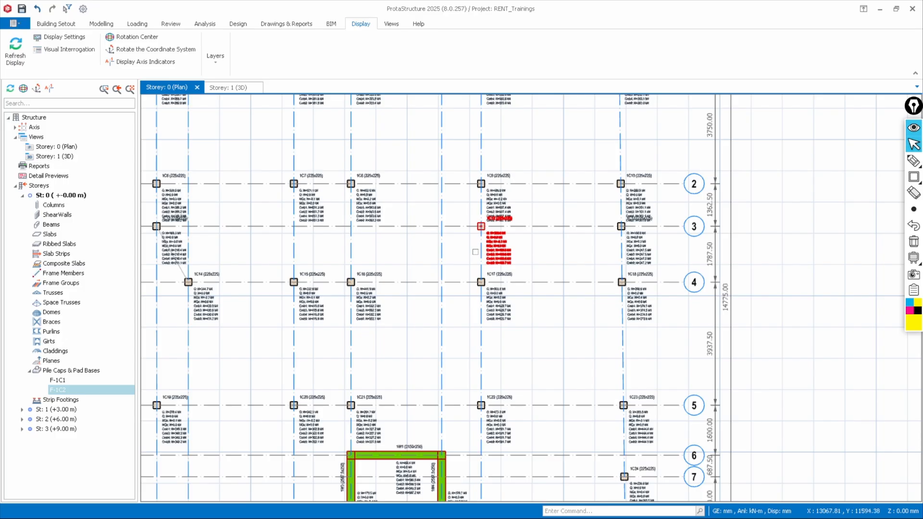
scroll(481, 251, down, 1)
scroll(498, 264, up, 2)
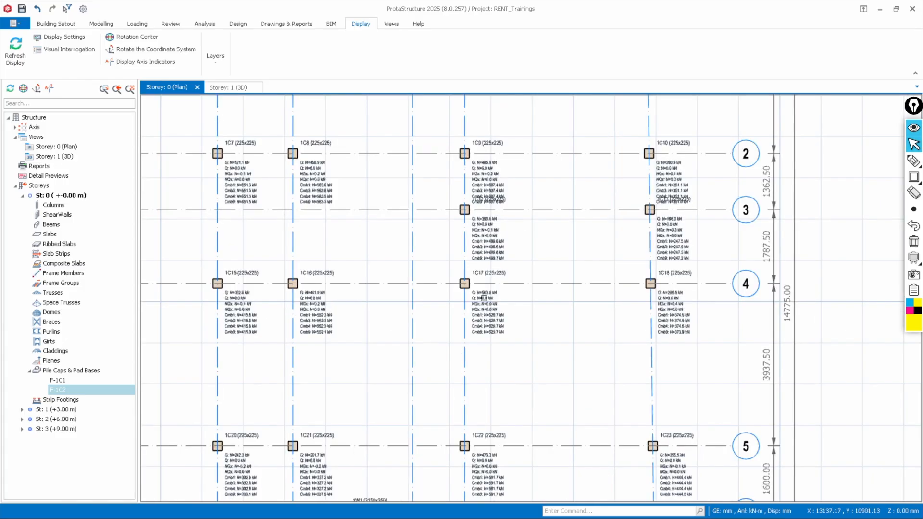
scroll(519, 284, down, 1)
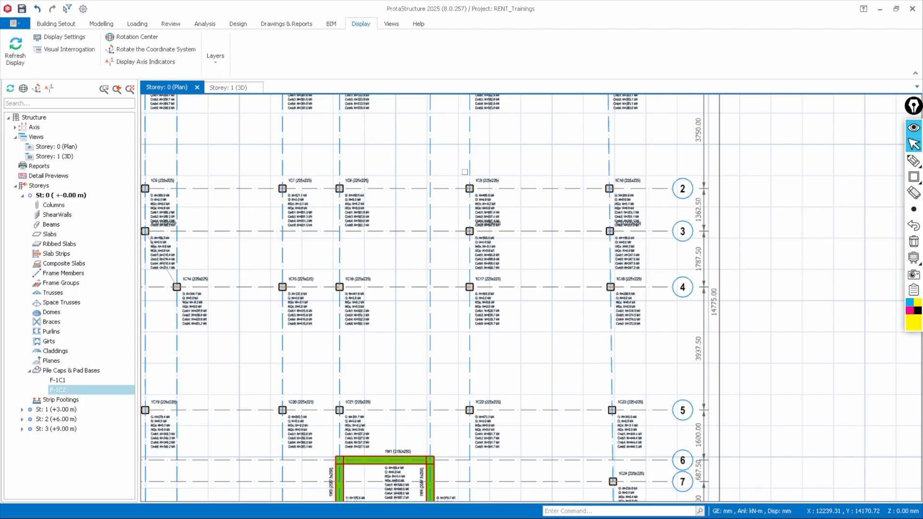
scroll(478, 239, up, 1)
drag(432, 130, 558, 284)
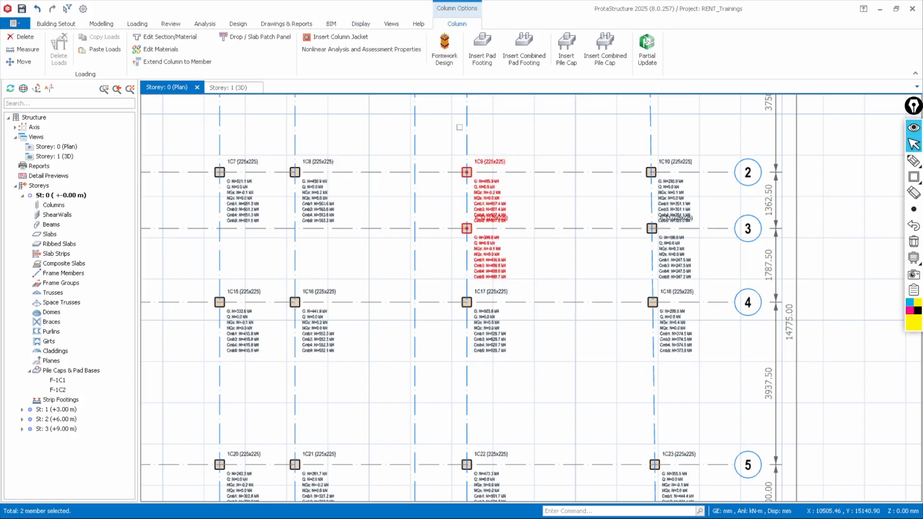
right_click(454, 133)
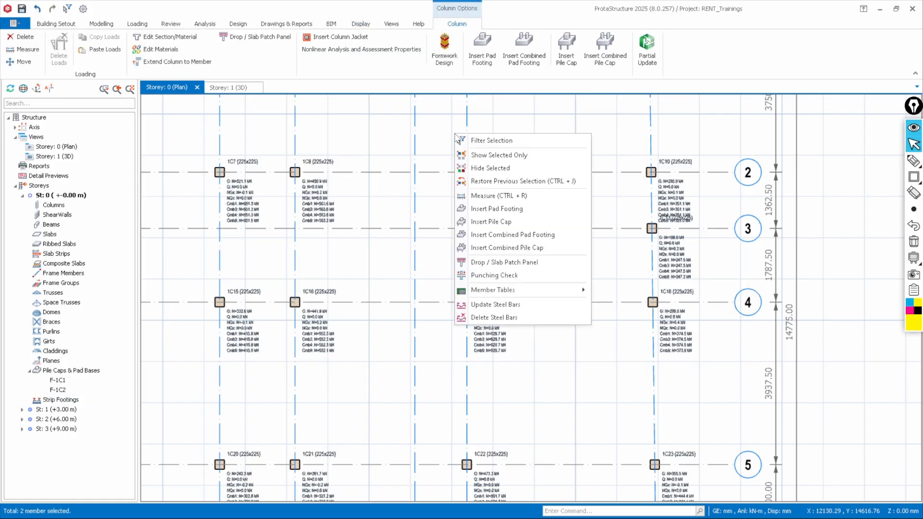
click(504, 236)
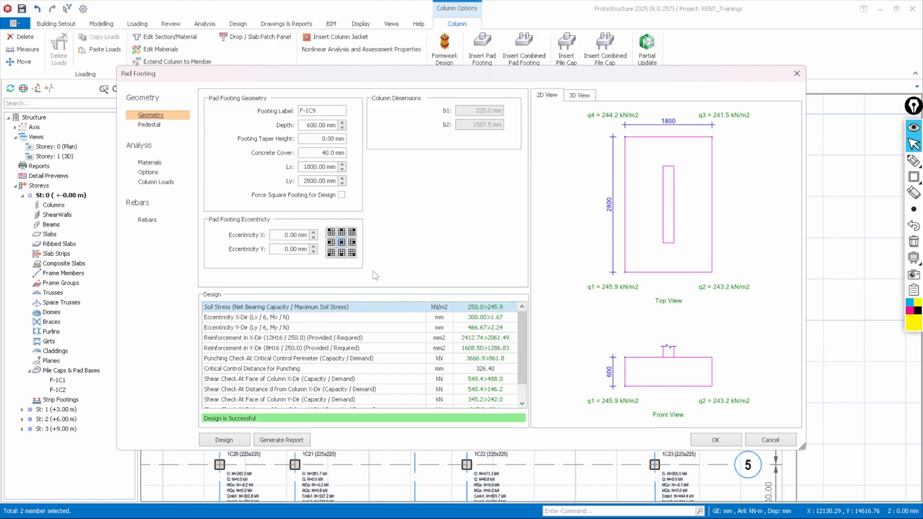
scroll(413, 347, down, 1)
scroll(419, 333, up, 1)
Inspect the combined footing's reinforcement cage in 3D from several angles, then accept the footing with Lx 1800 mm, Ly 2800 mm and depth 600 mm
click(582, 98)
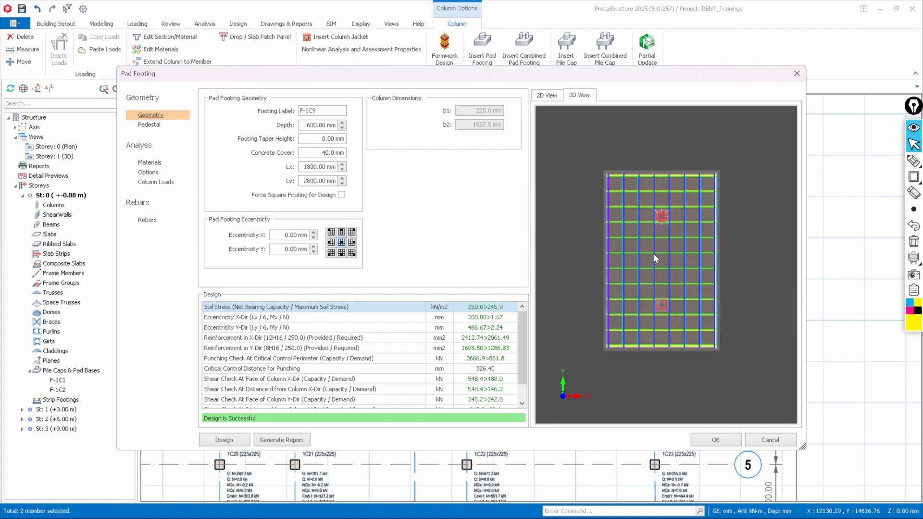
middle_drag(690, 267, 701, 233)
scroll(672, 224, down, 6)
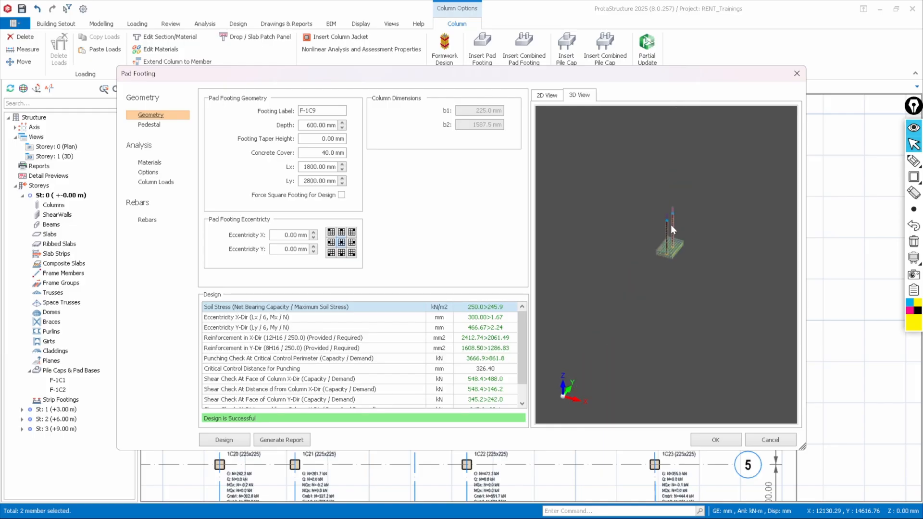
scroll(669, 241, up, 6)
scroll(681, 255, down, 3)
middle_drag(693, 261, 704, 256)
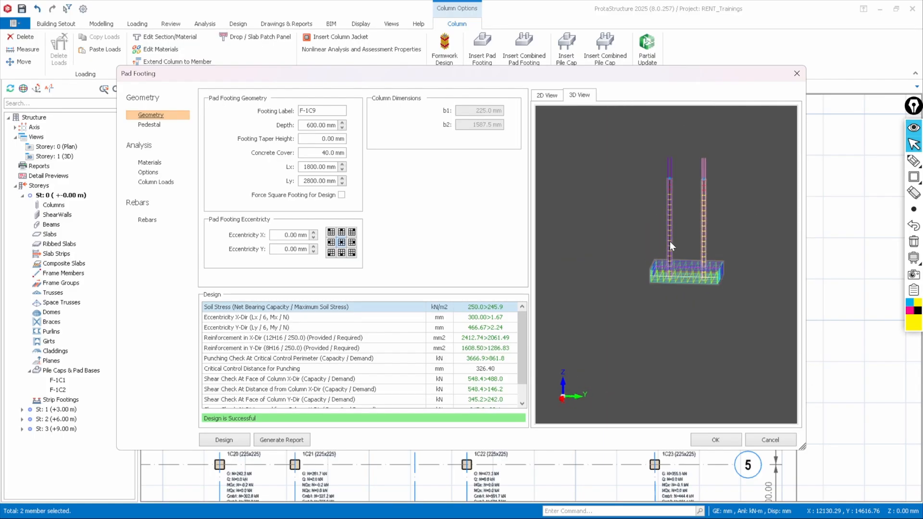
scroll(694, 260, up, 3)
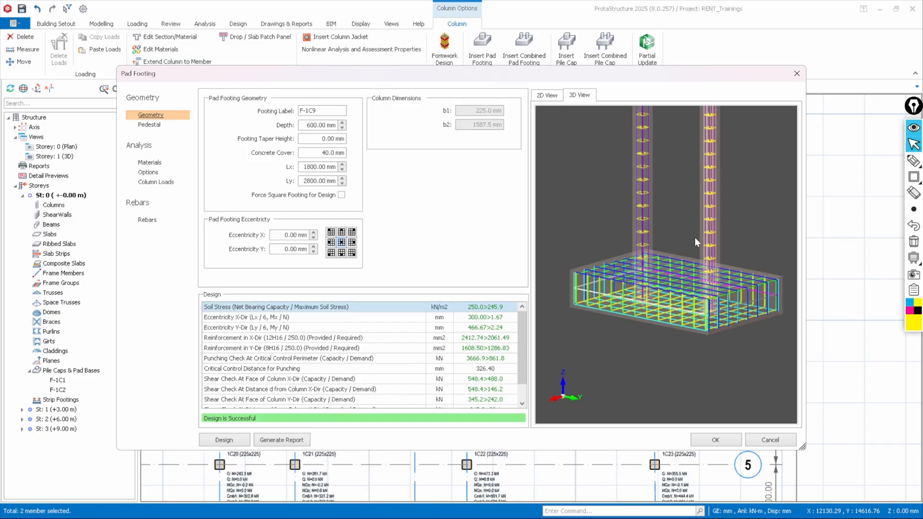
scroll(692, 223, down, 3)
scroll(692, 133, up, 2)
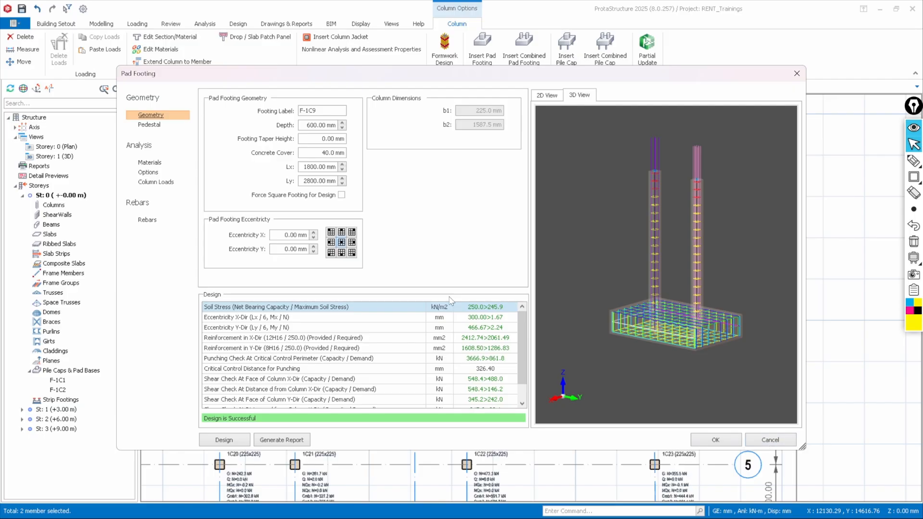
click(716, 440)
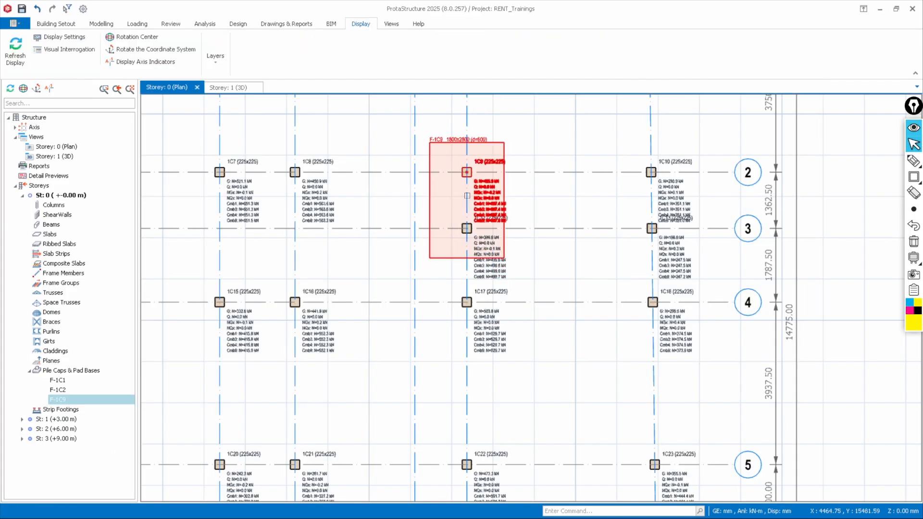
Inspect the combined pad footing beneath the building in the Storey 1 3D view, then return to the Storey 0 plan
click(231, 88)
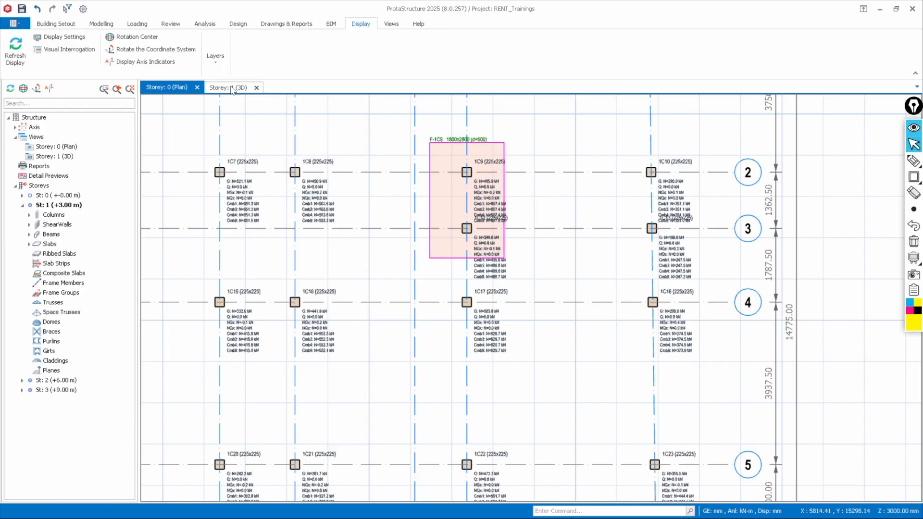
scroll(517, 288, down, 1)
scroll(518, 288, down, 1)
mouse_move(758, 244)
shift+middle_down()
mouse_move(647, 231)
mouse_move(692, 250)
shift+middle_up()
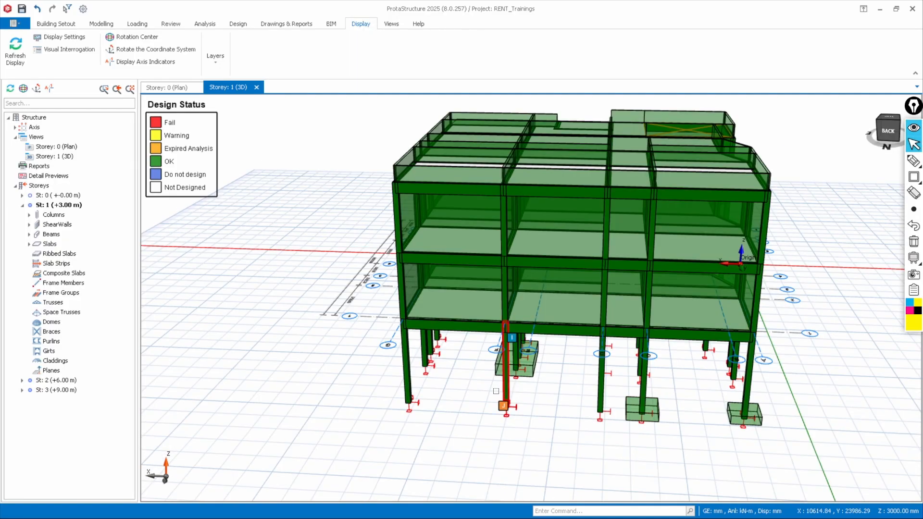
scroll(529, 363, up, 3)
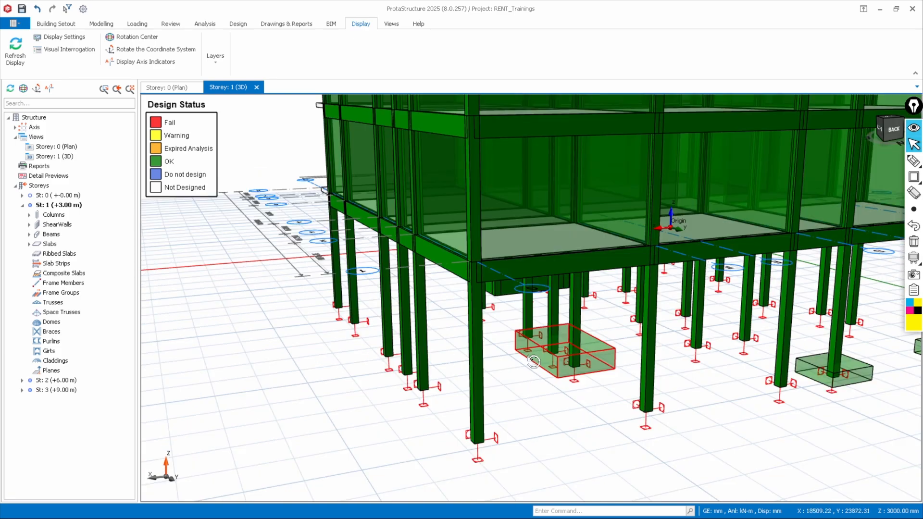
shift+middle_drag(532, 361, 307, 113)
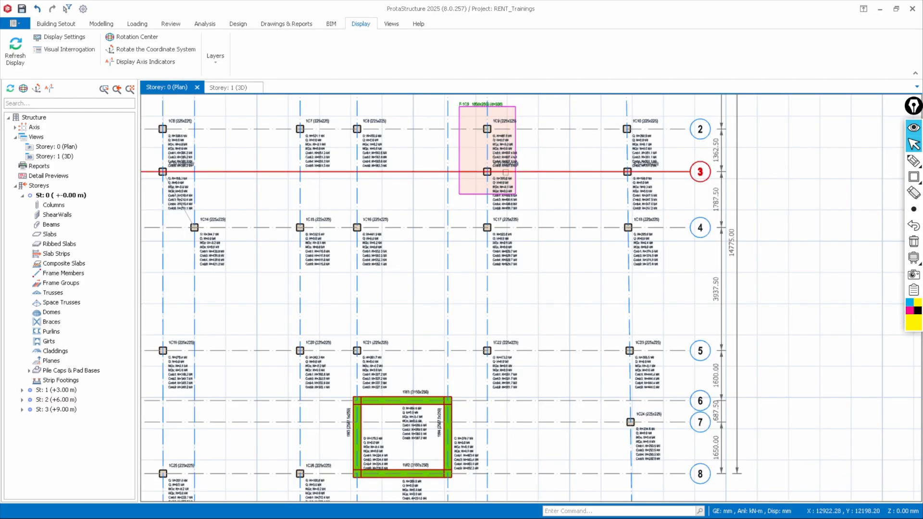
scroll(505, 171, down, 2)
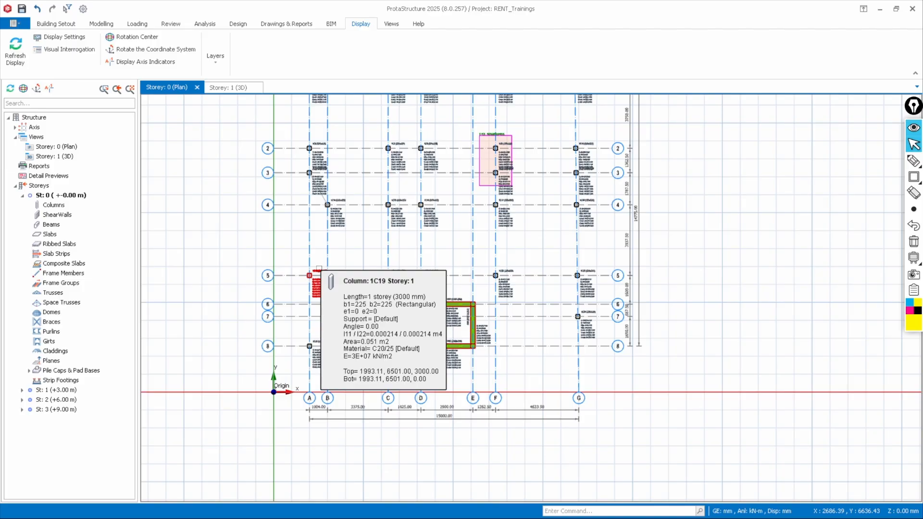
scroll(288, 295, up, 3)
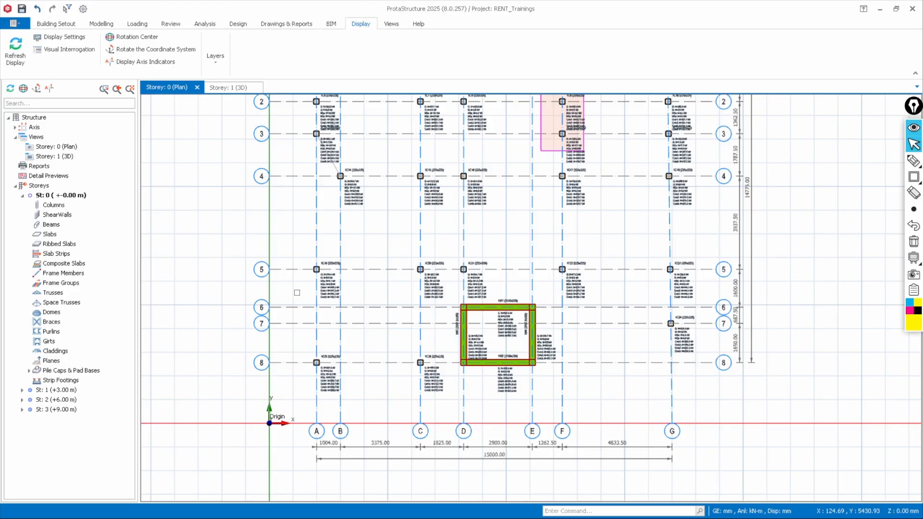
scroll(342, 334, down, 2)
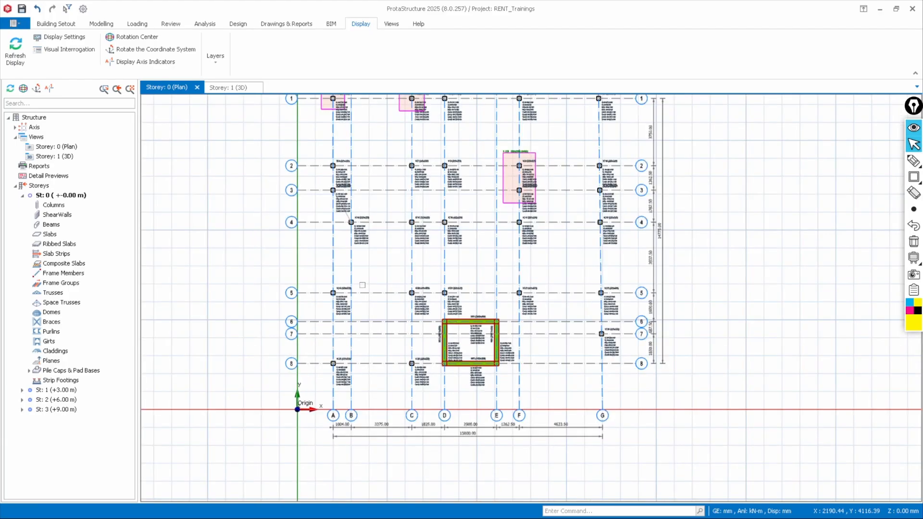
scroll(329, 148, up, 2)
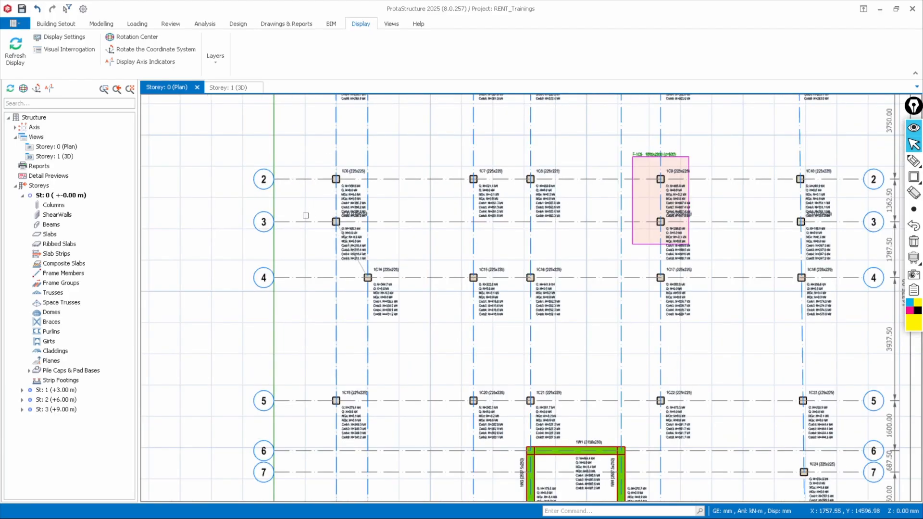
scroll(308, 214, down, 2)
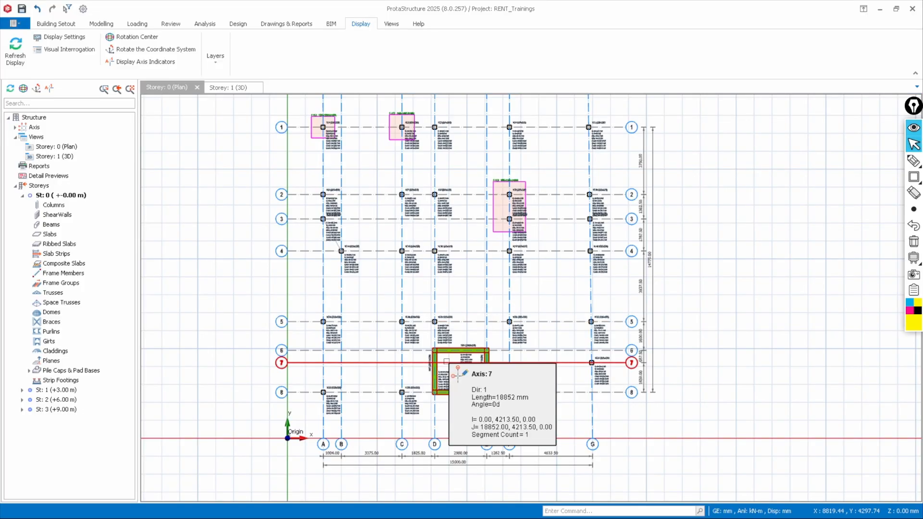
Switch to the PowerPoint slide show and advance from the Day 3 slide to "Foot over head bridge on pile foundation"
key(super+Tab)
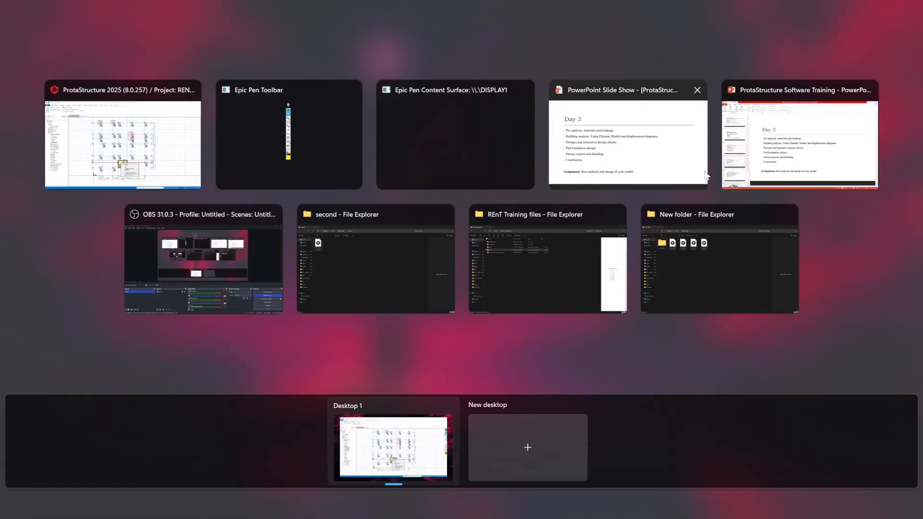
click(702, 171)
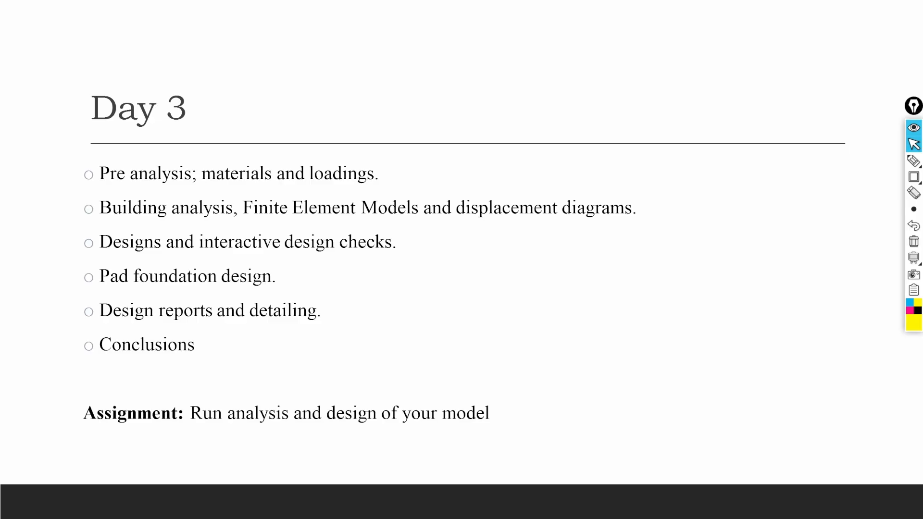
click(329, 207)
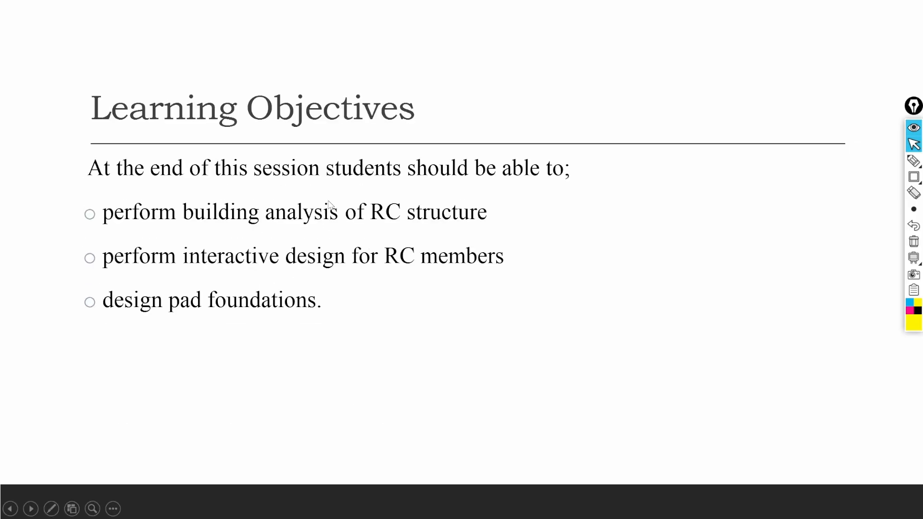
click(330, 206)
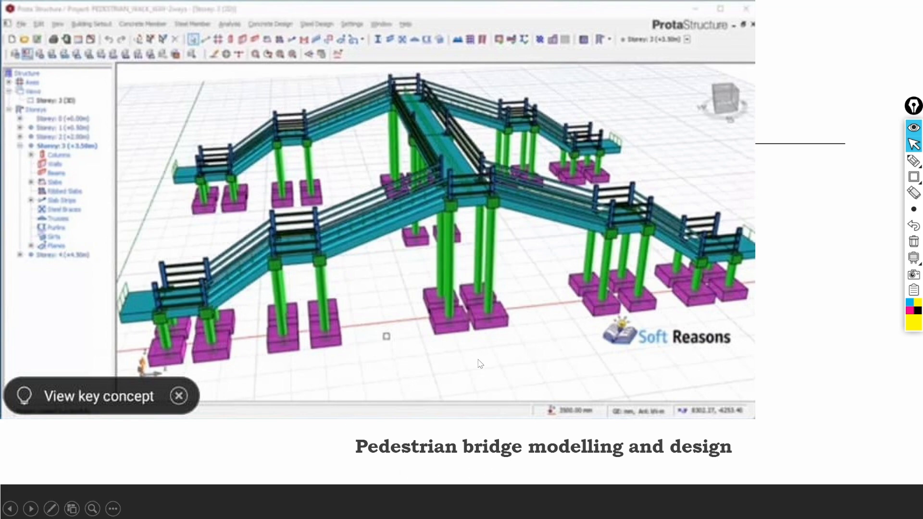
click(450, 345)
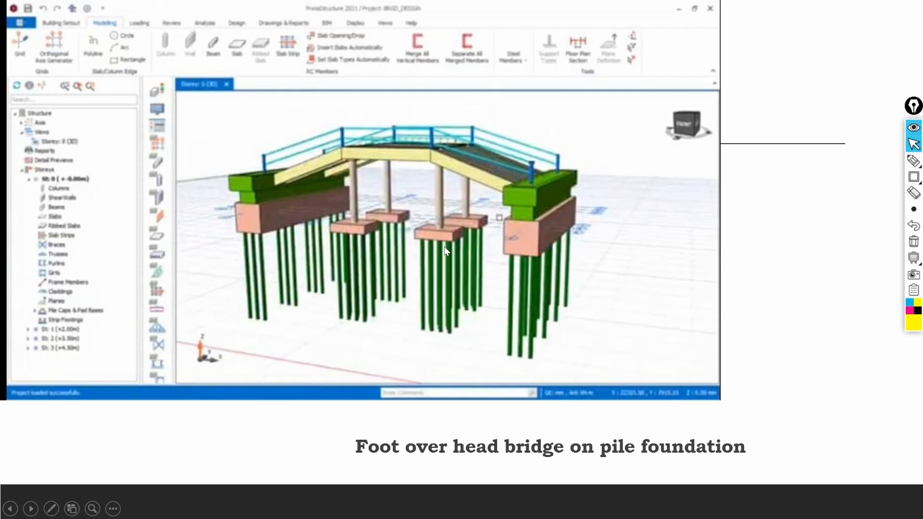
Switch back to ProtaStructure and view the whole building with its footings in the Storey 1 3D view
key(super+Tab)
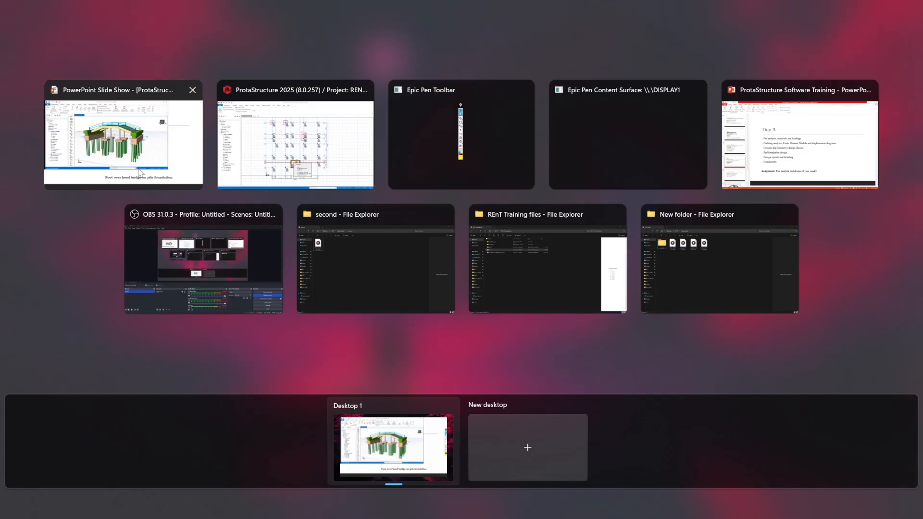
click(358, 176)
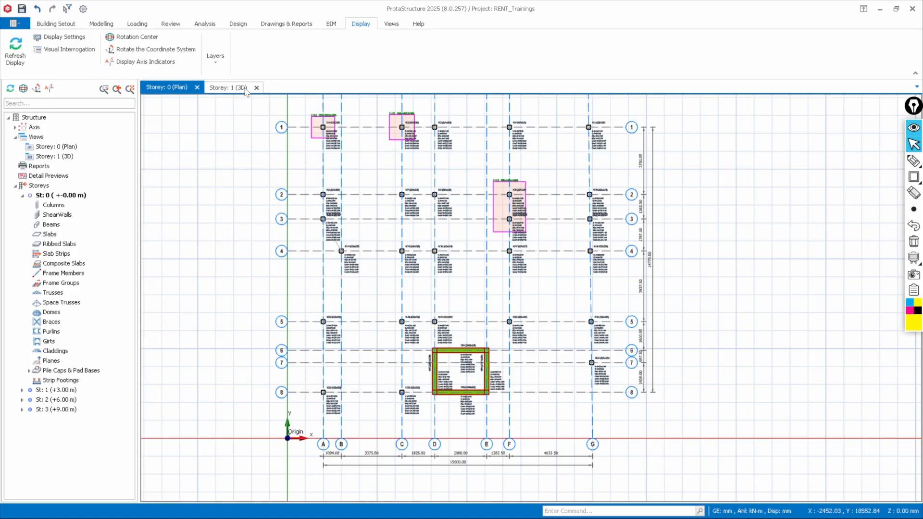
click(227, 87)
scroll(371, 257, down, 5)
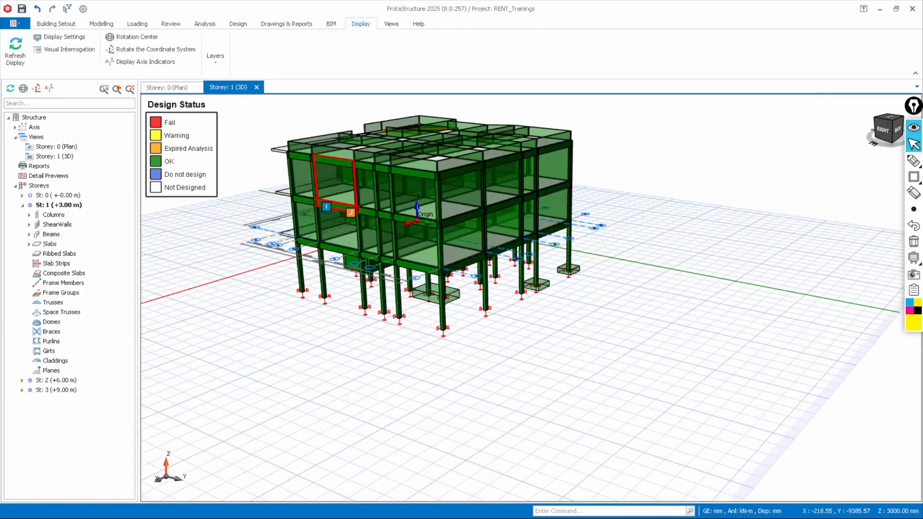